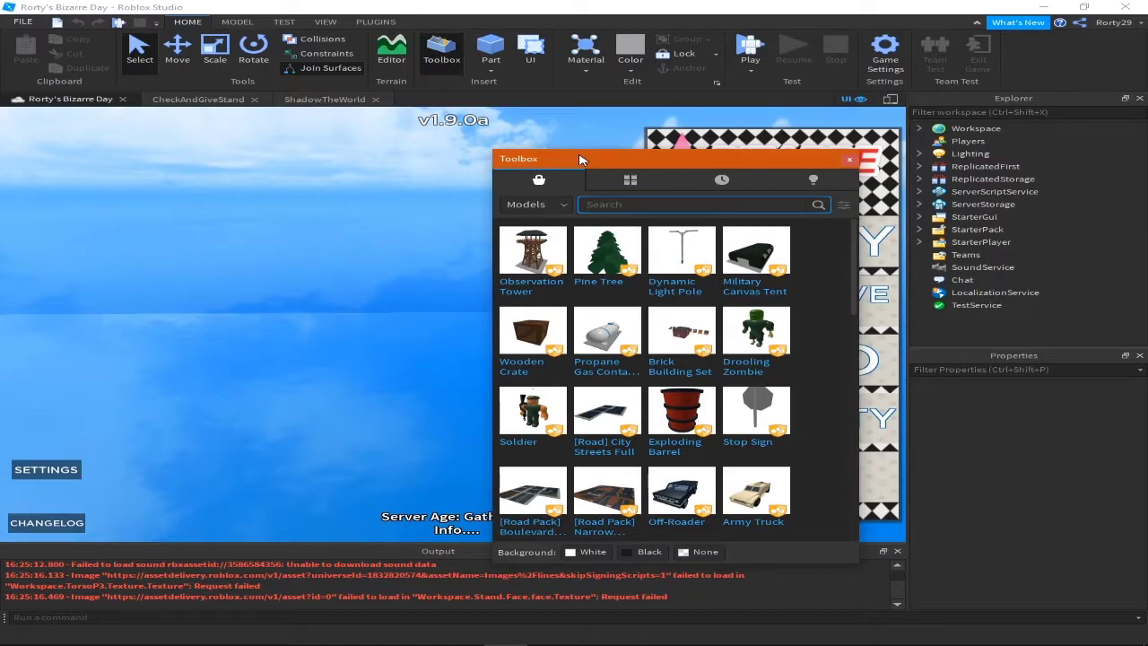
# Start a Toolbox search for 'ABD Animations' free models.
pyautogui.write('ABD Animations')
# Search for ABD Animations, insert the pink rig, and select and frame it.
pyautogui.press('Return')
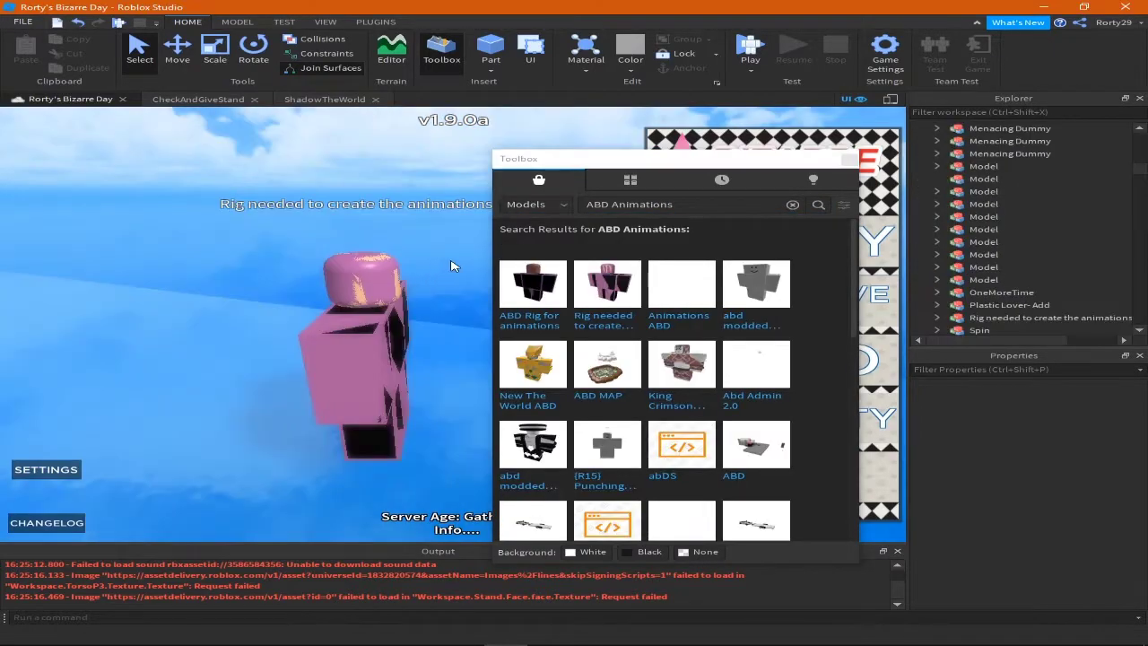
pyautogui.moveTo(607, 296)
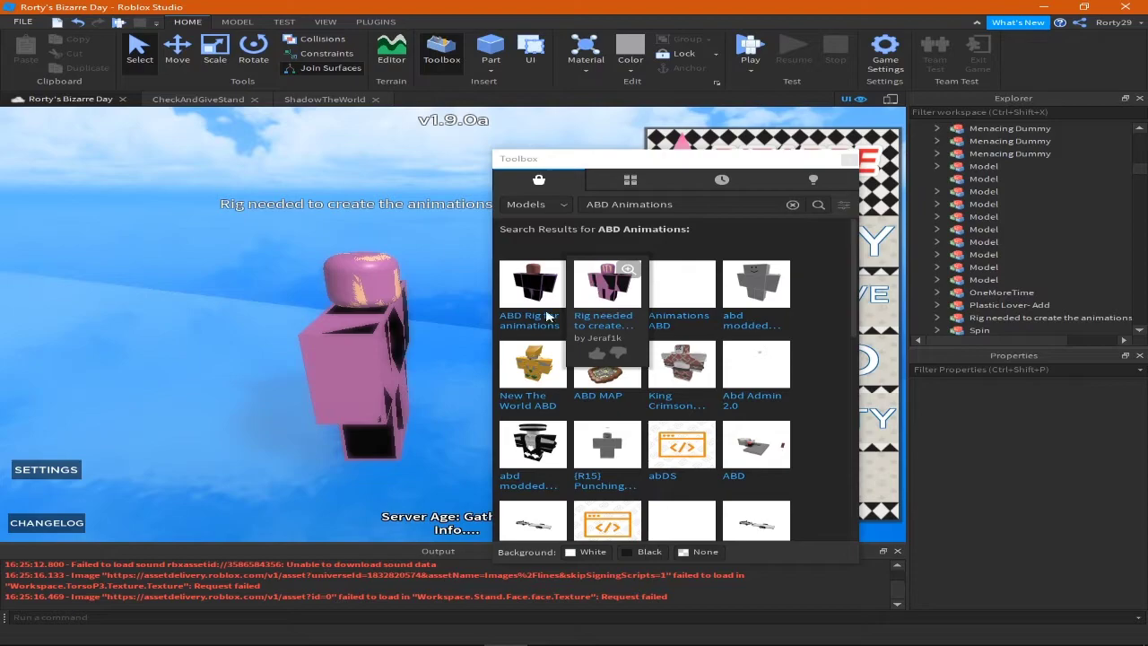
pyautogui.moveTo(439, 248); pyautogui.dragTo(439, 247, button='right')
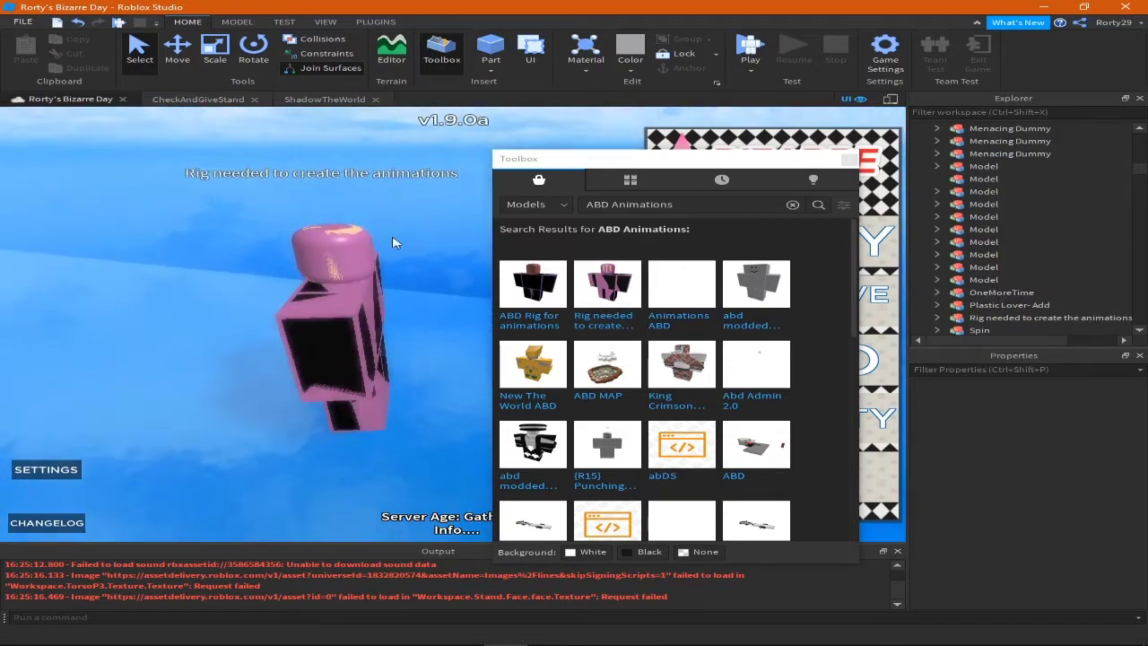
pyautogui.click(987, 317)
pyautogui.press('f')
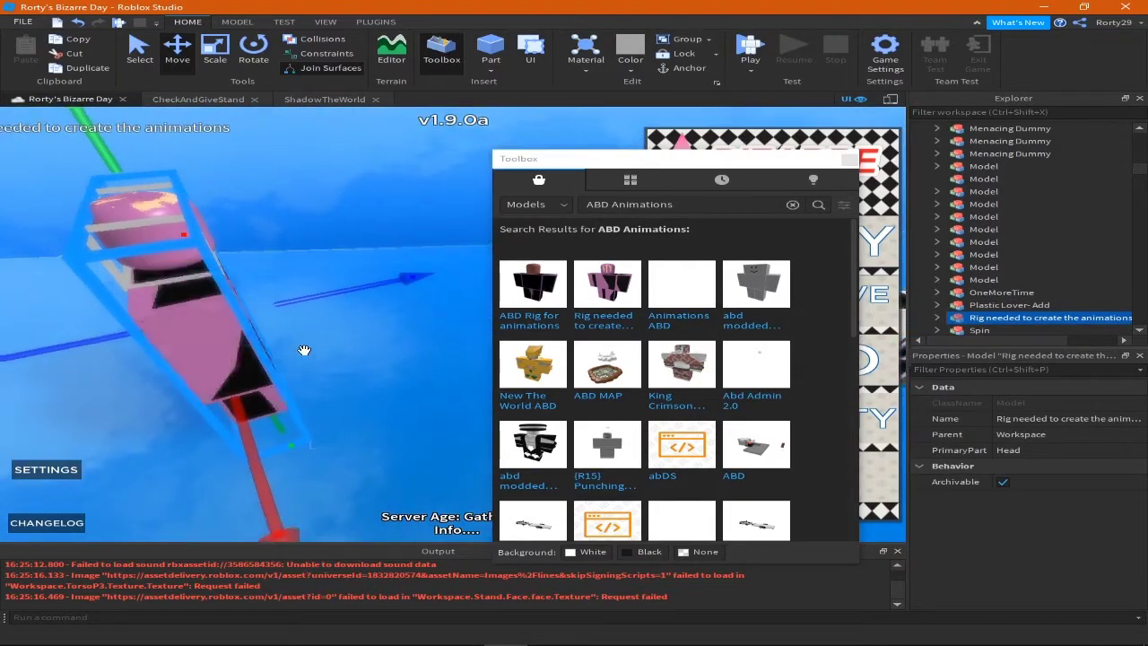
# Rotate the pink rig so it stands upright, then deselect it.
pyautogui.click(254, 54)
pyautogui.moveTo(491, 359); pyautogui.dragTo(491, 358, button='right')
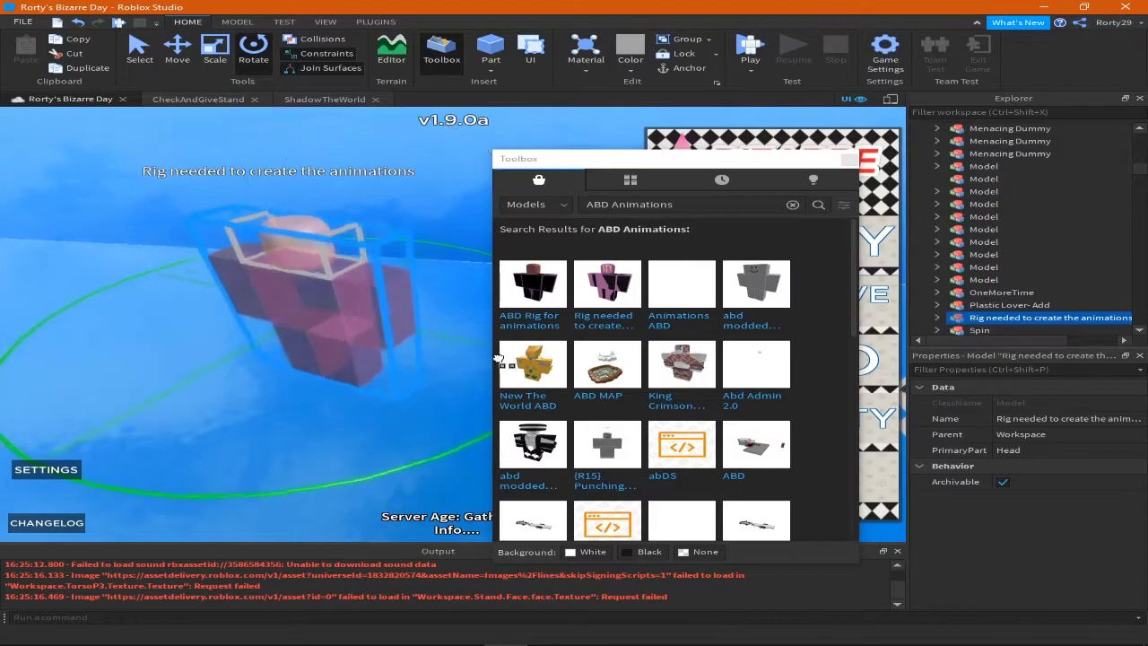
pyautogui.moveTo(51, 243); pyautogui.dragTo(269, 269, button='right')
pyautogui.click(269, 269)
# Launch the Animation Editor plugin, close the Toolbox and pick the pink rig.
pyautogui.click(359, 25)
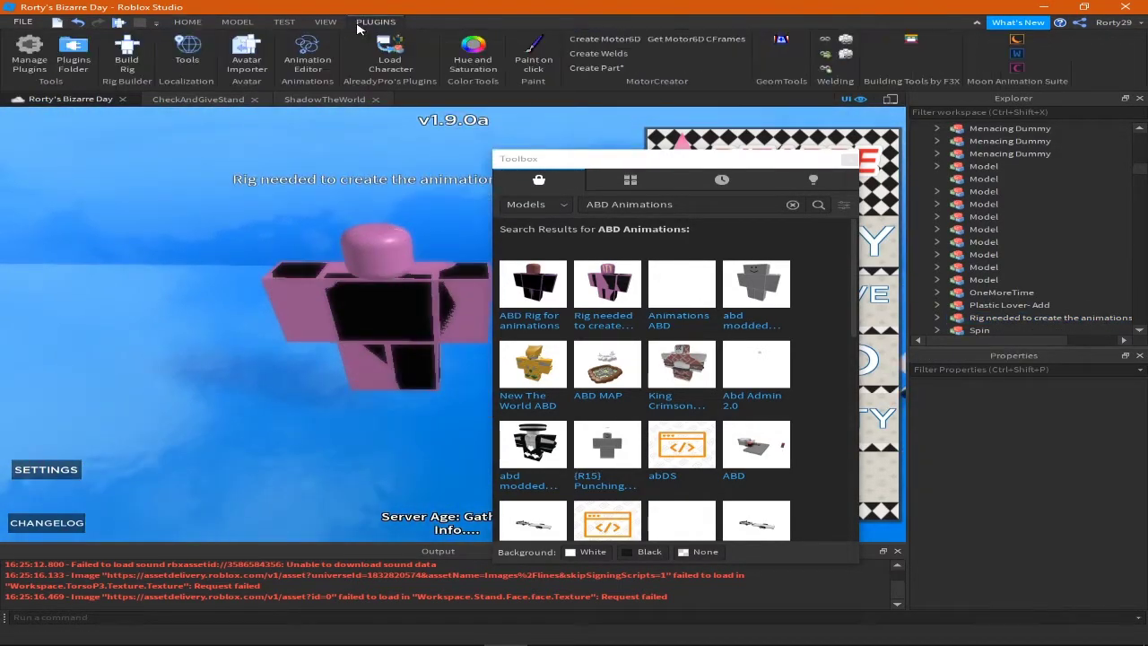
pyautogui.click(355, 25)
pyautogui.click(312, 73)
pyautogui.click(443, 371)
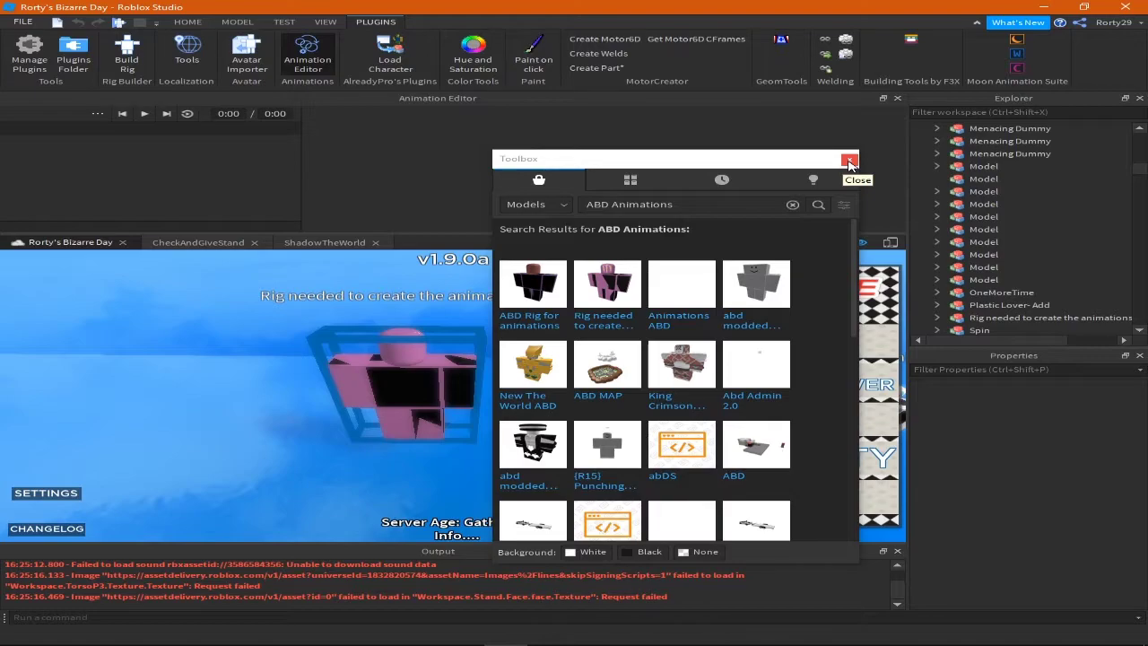
pyautogui.click(849, 162)
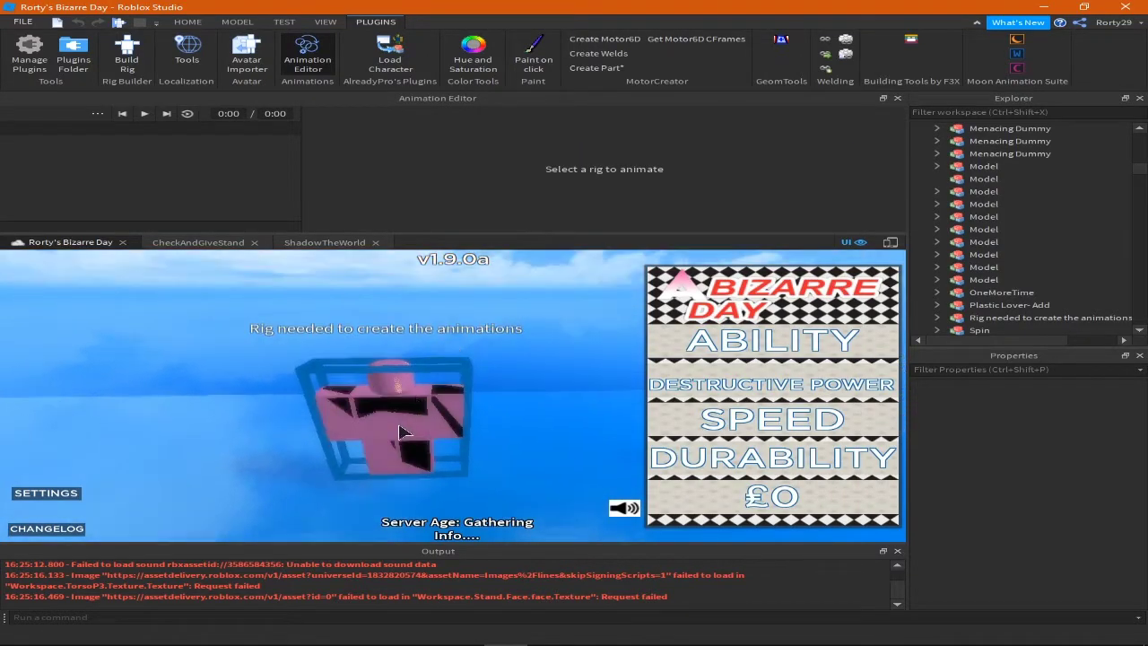
pyautogui.click(403, 427)
# Create a new untitled animation clip from the file options menu.
pyautogui.click(98, 113)
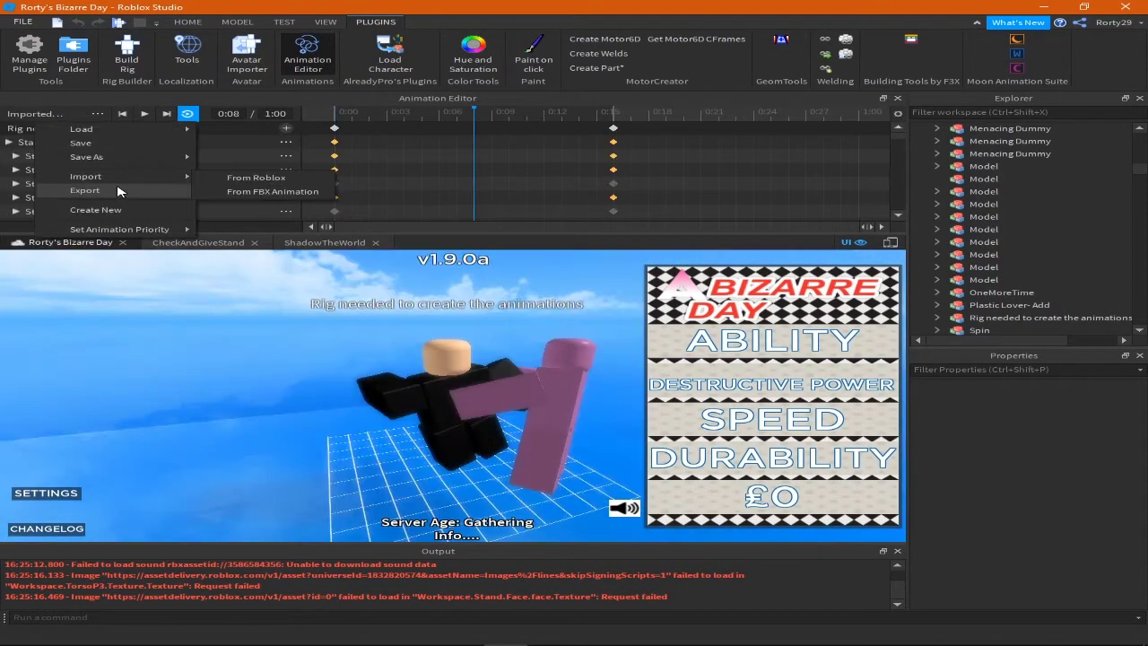
pyautogui.click(104, 213)
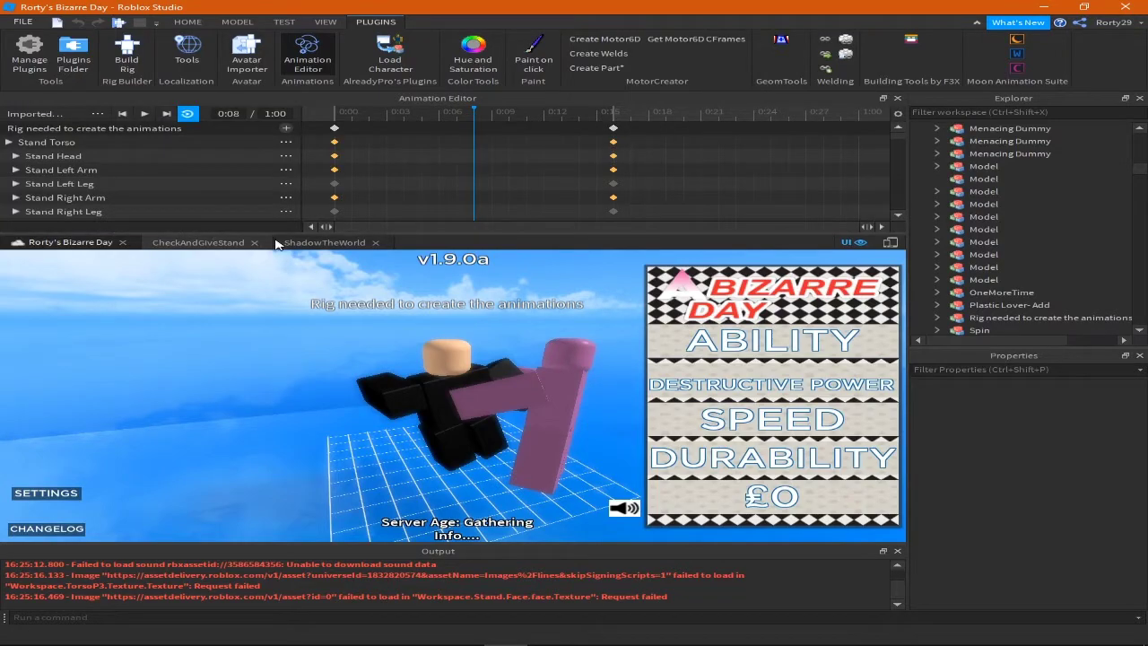
pyautogui.click(98, 113)
pyautogui.click(115, 214)
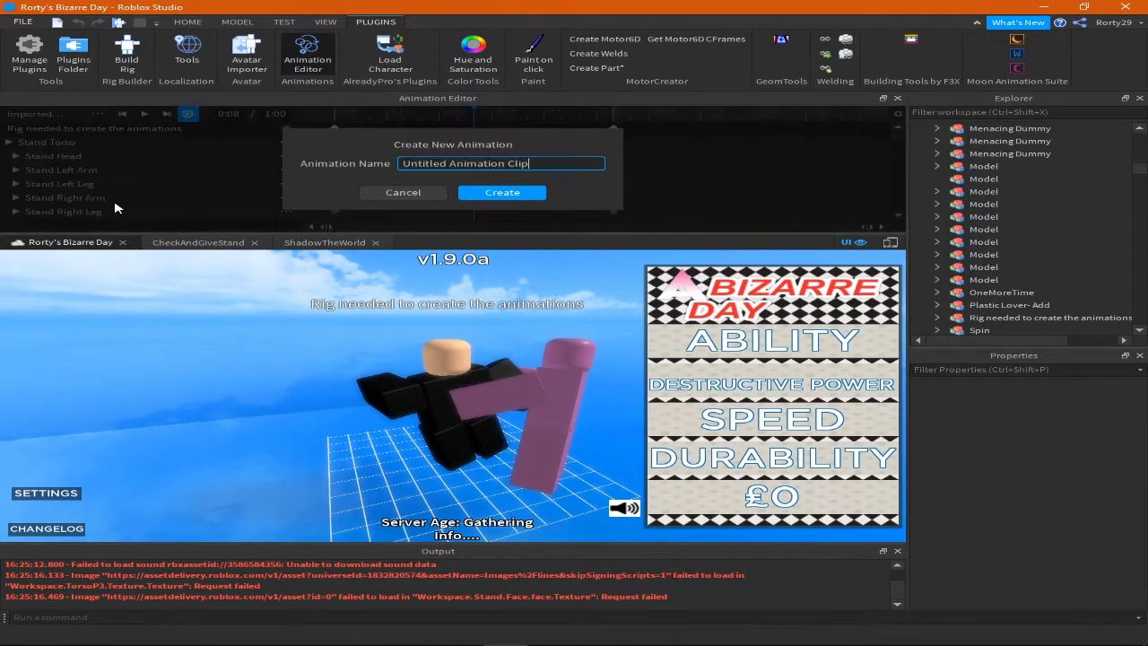
pyautogui.click(506, 195)
# Add StandHumanoidRootPart and Stand Torso tracks to the clip.
pyautogui.click(285, 128)
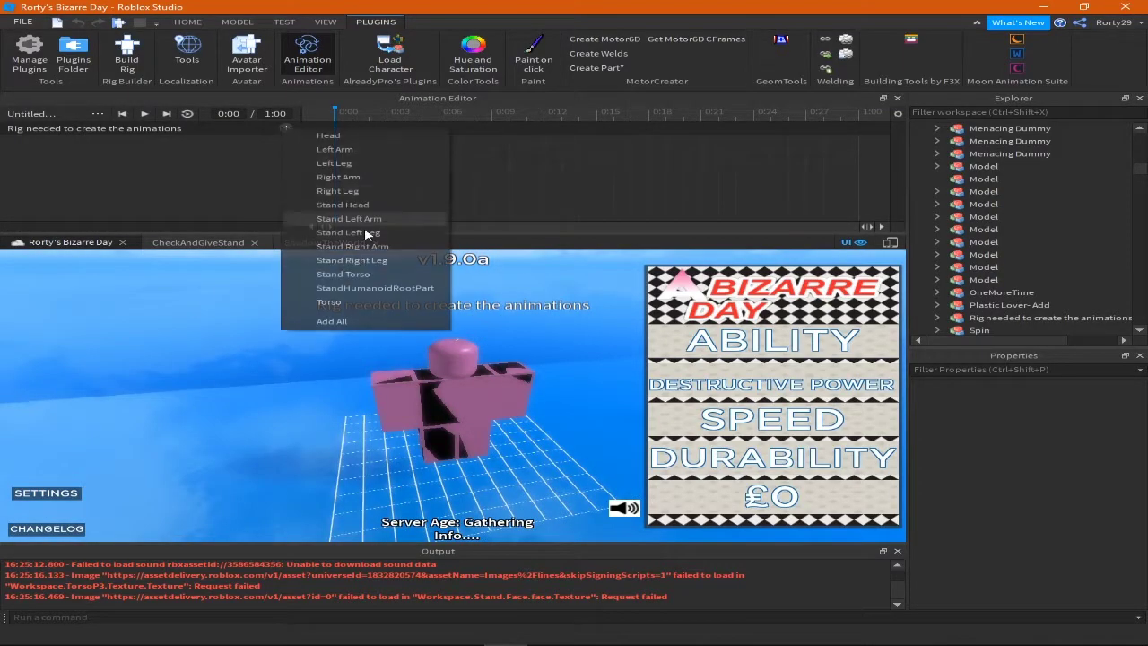
pyautogui.click(380, 296)
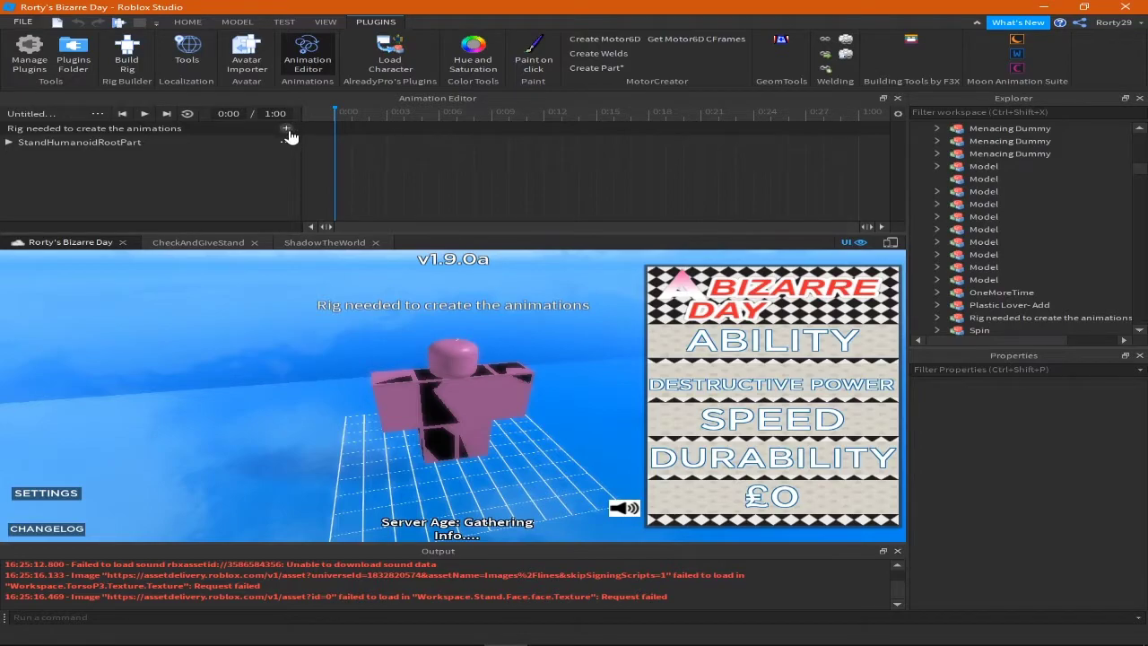
pyautogui.click(285, 128)
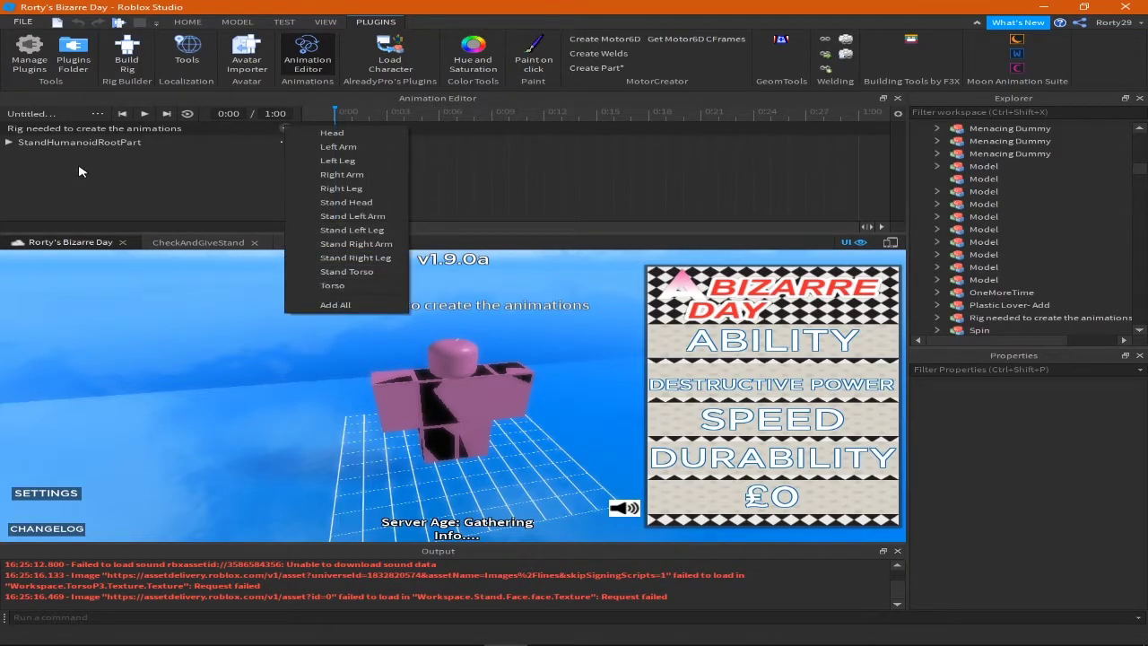
pyautogui.click(359, 271)
# Undo an accidental stand move, reselect the stand rig, and set the playhead to 0:05.
pyautogui.click(135, 149)
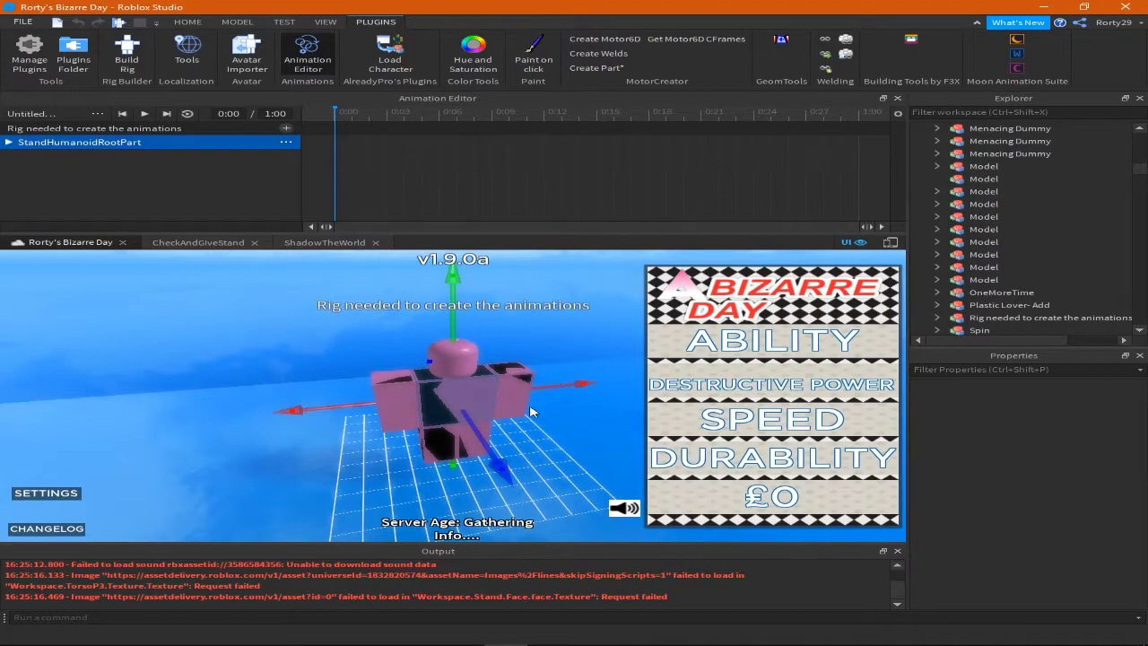
pyautogui.moveTo(531, 412); pyautogui.dragTo(483, 451)
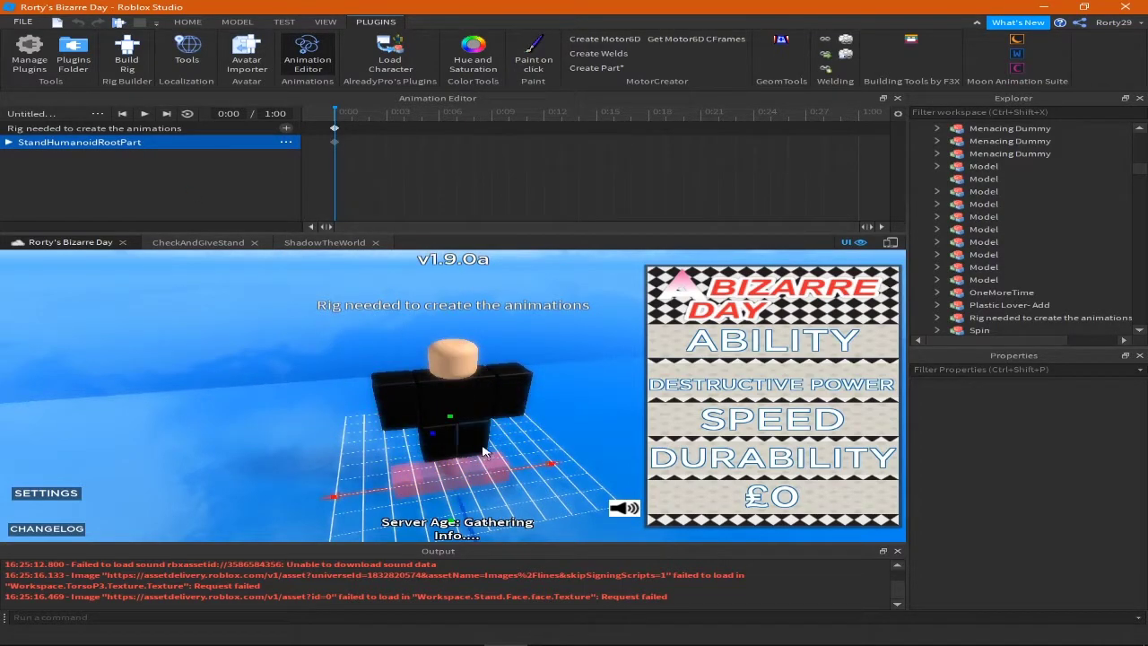
pyautogui.hotkey('ctrl', 'z')
pyautogui.moveTo(483, 451)
pyautogui.mouseDown(button='right')
pyautogui.moveTo(468, 428)
pyautogui.moveTo(497, 373)
pyautogui.mouseUp(button='right')
pyautogui.click(484, 372)
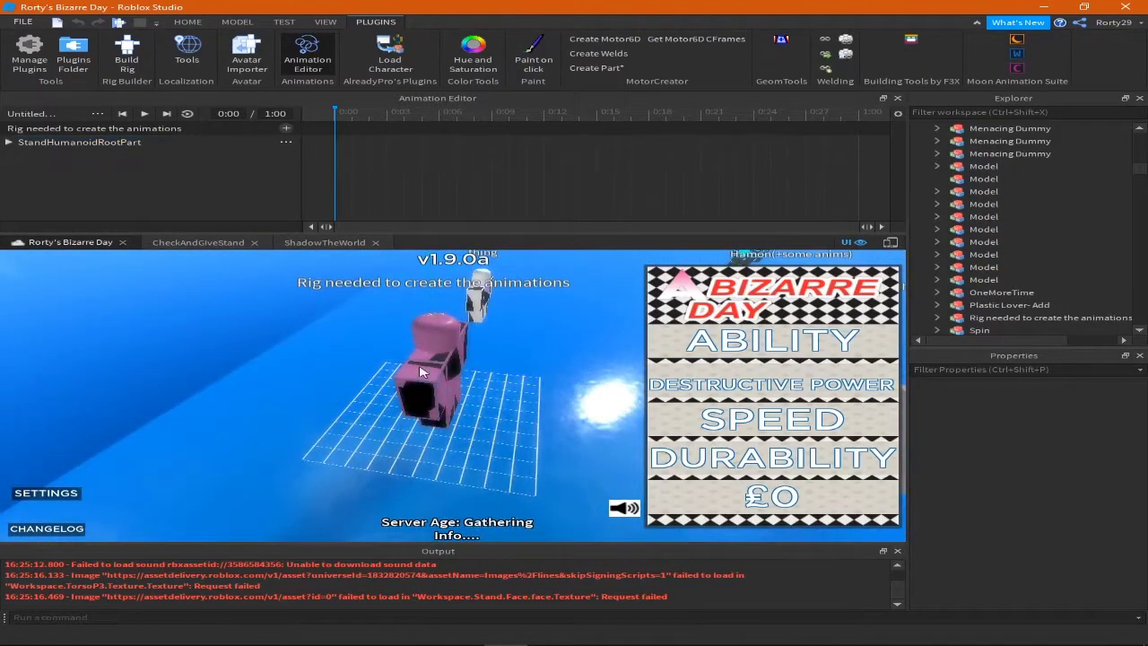
pyautogui.click(421, 373)
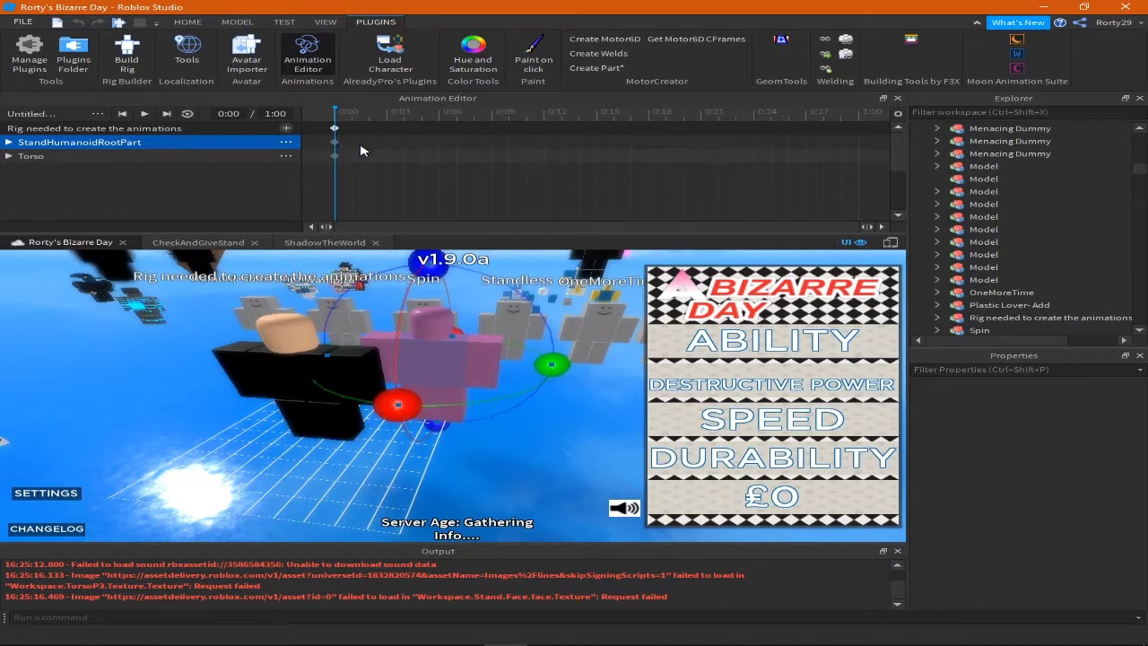
pyautogui.moveTo(321, 330)
pyautogui.mouseDown(button='right')
pyautogui.moveTo(388, 286)
pyautogui.moveTo(413, 299)
pyautogui.mouseUp(button='right')
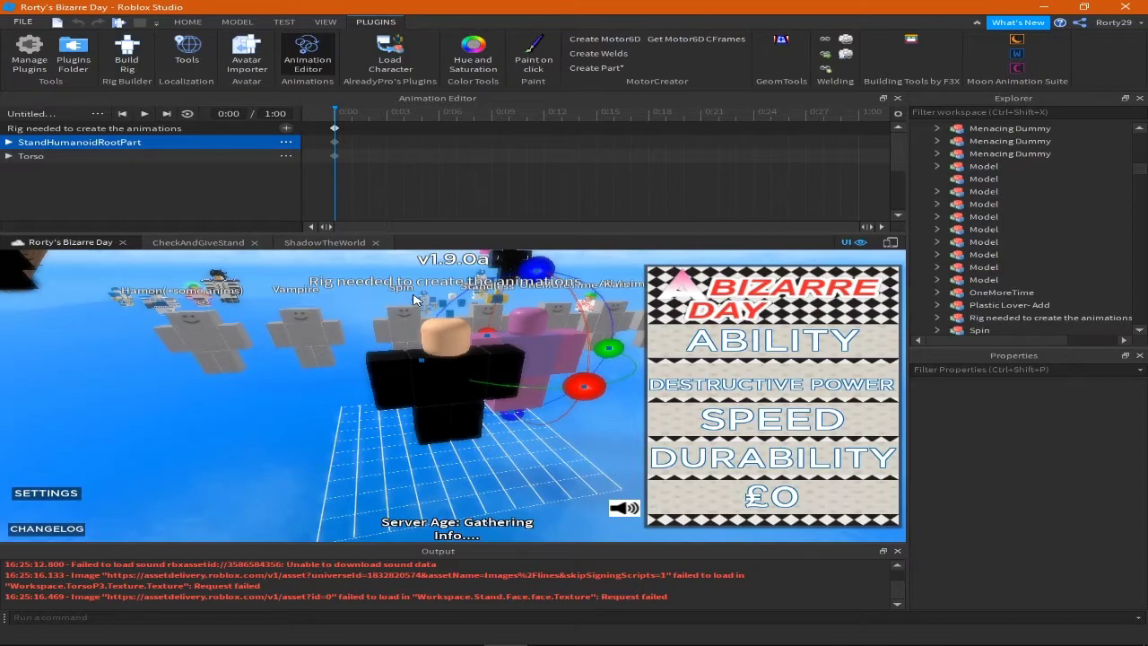
pyautogui.click(423, 114)
# Move the playhead to 0:13 and delete the Torso keyframes.
pyautogui.click(335, 143)
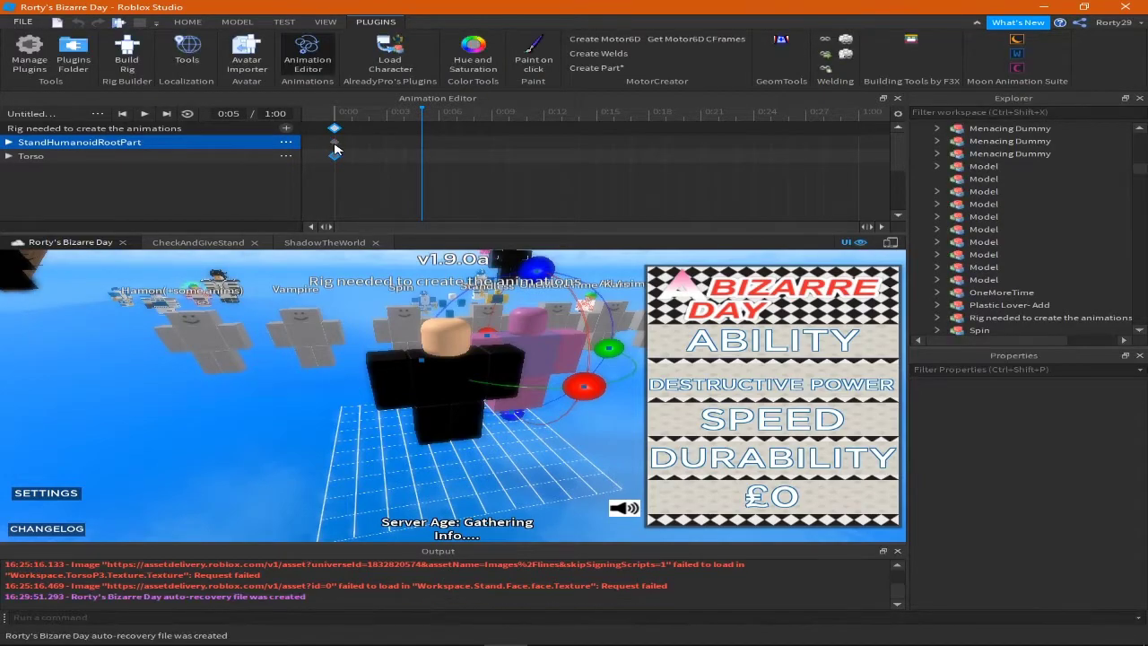
pyautogui.click(435, 121)
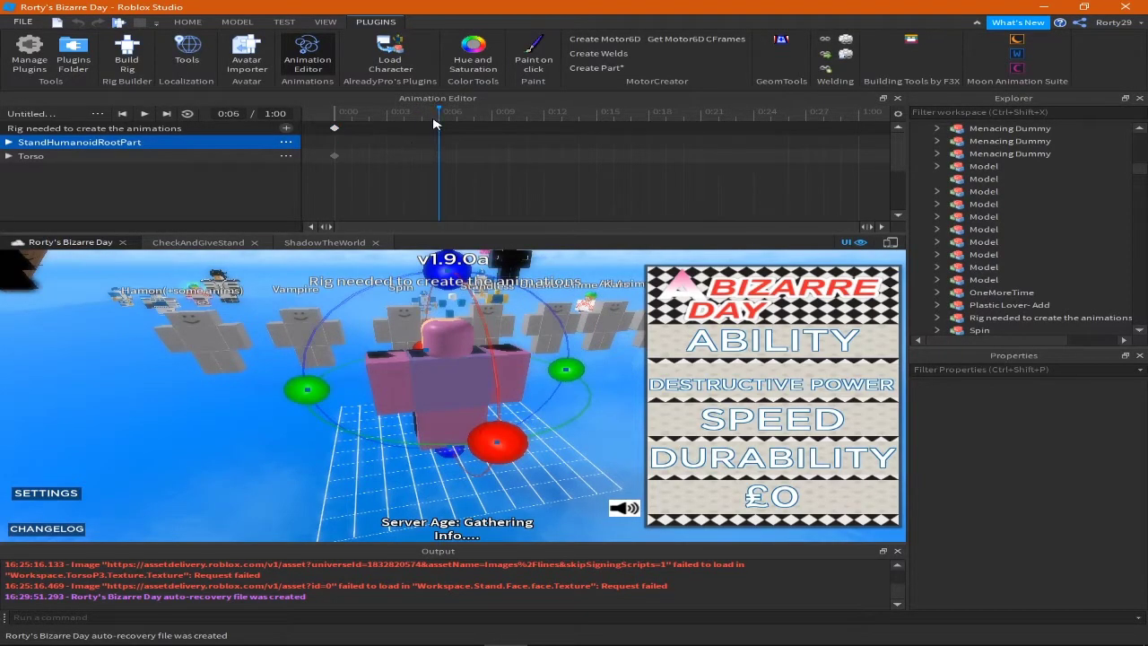
pyautogui.click(543, 120)
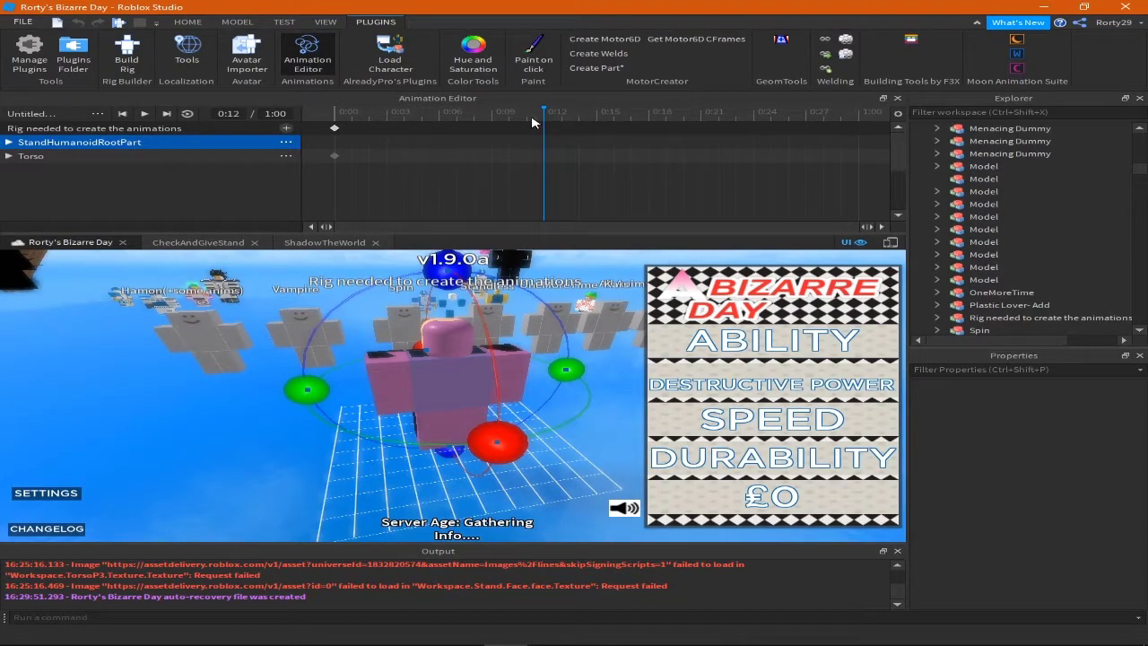
pyautogui.click(561, 120)
pyautogui.moveTo(335, 327); pyautogui.dragTo(341, 325, button='right')
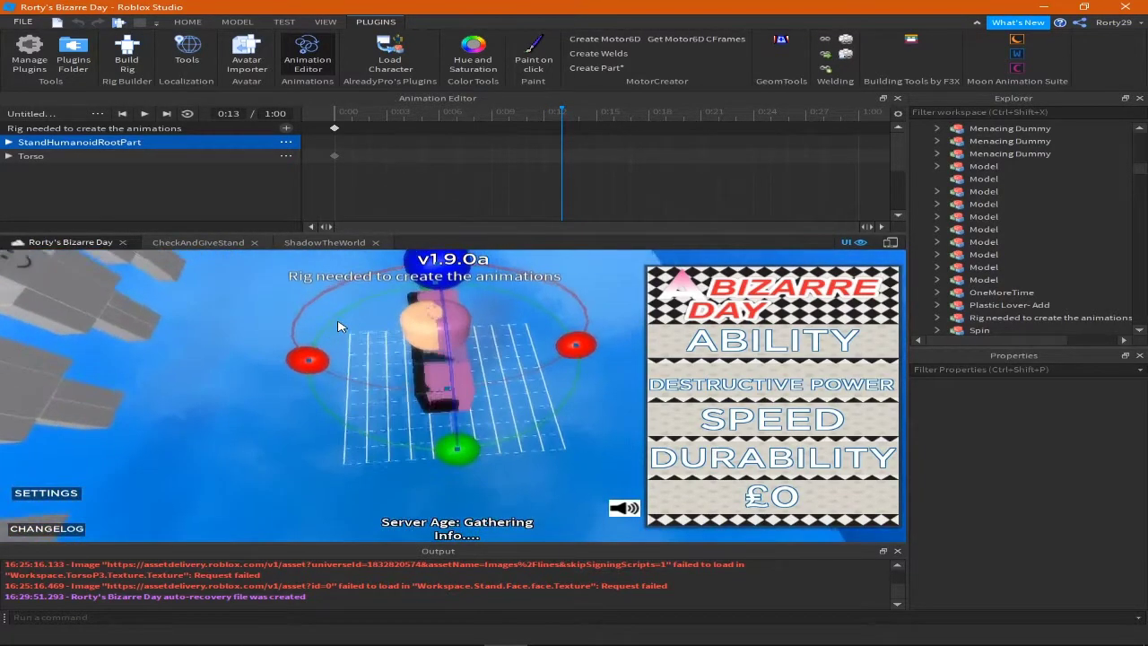
pyautogui.click(131, 158)
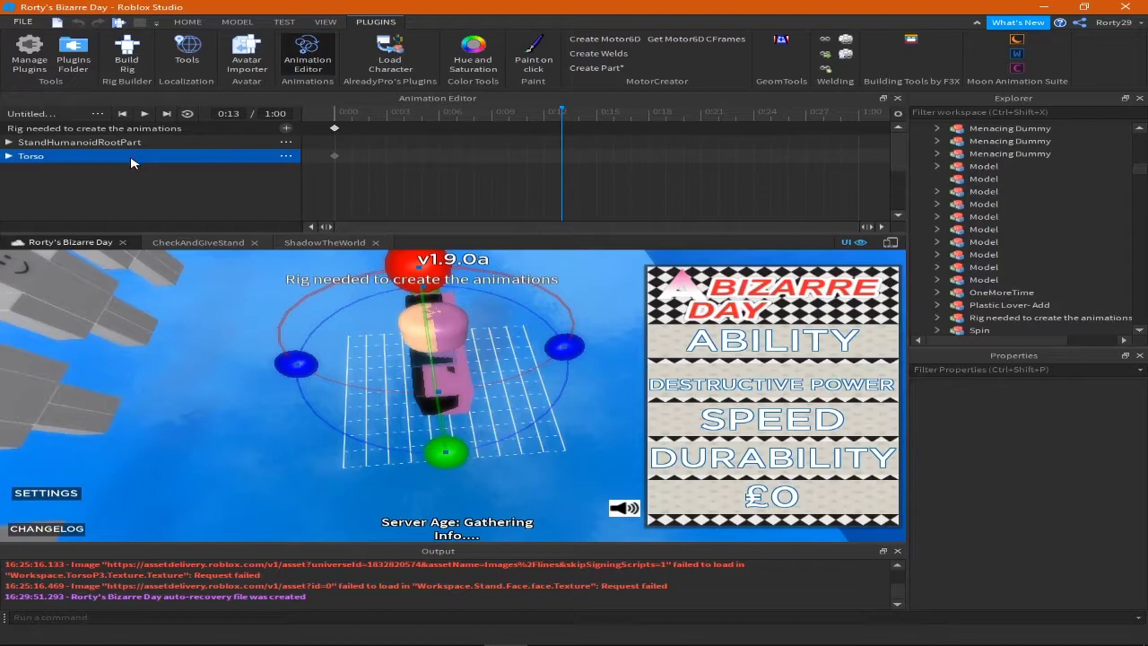
pyautogui.click(338, 162)
pyautogui.press('Delete')
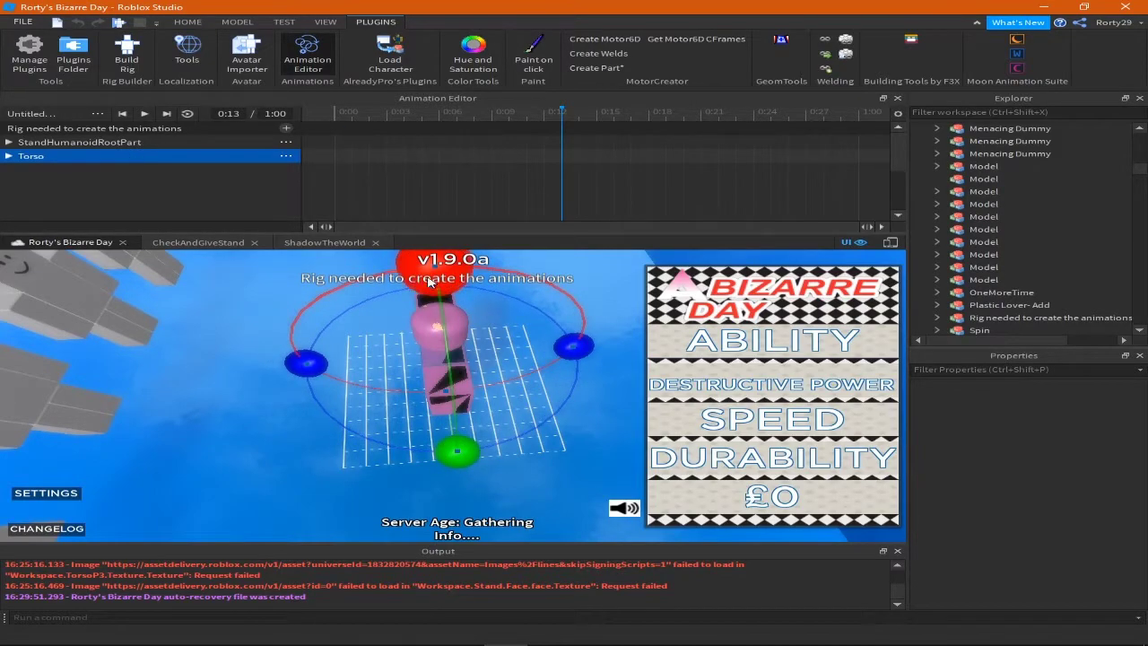
# Rotate StandHumanoidRootPart into a new pose keyed at 0:13.
pyautogui.click(122, 145)
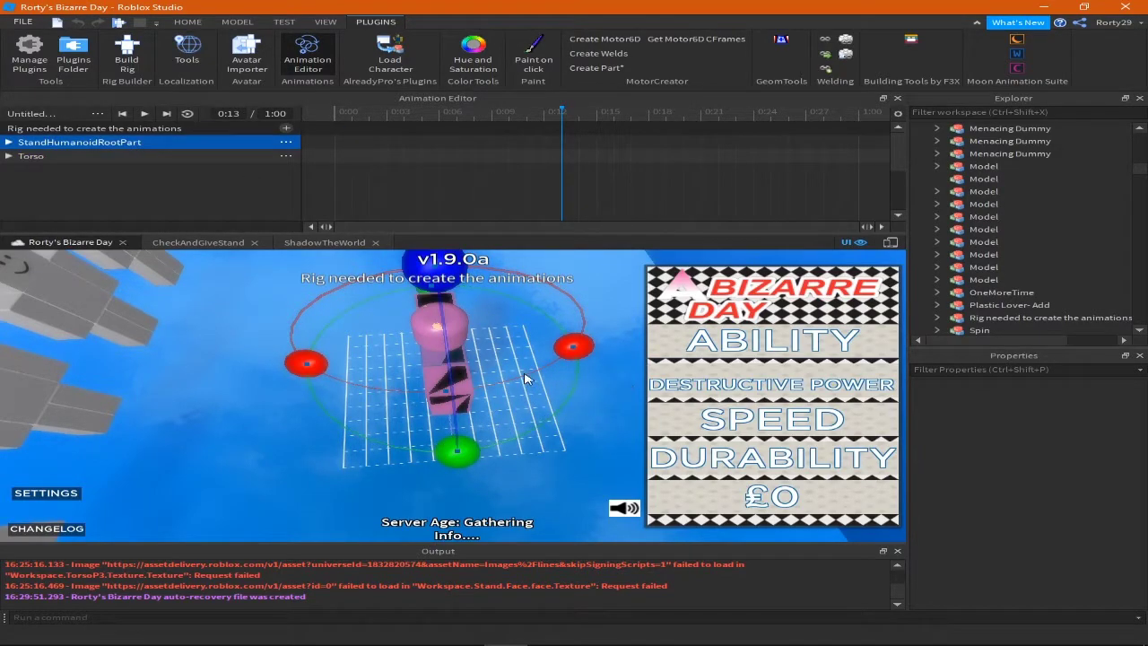
pyautogui.moveTo(561, 357); pyautogui.dragTo(373, 348)
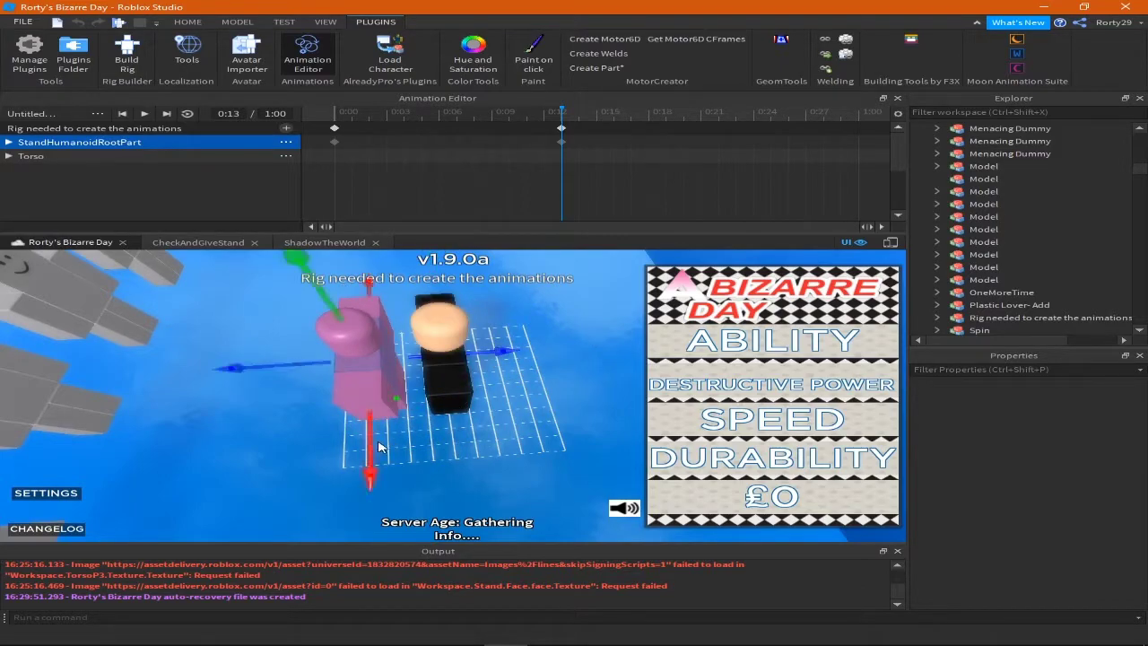
pyautogui.scroll(-5, 473, 364)
pyautogui.click(448, 341)
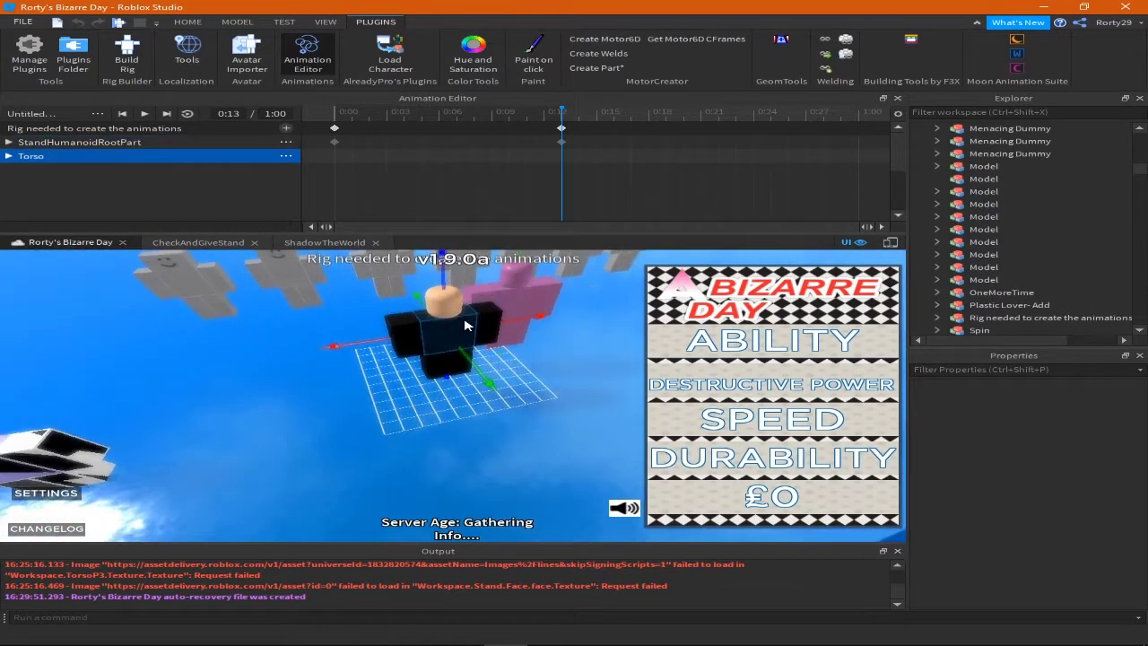
pyautogui.moveTo(474, 395)
pyautogui.mouseDown(button='right')
pyautogui.moveTo(473, 359)
pyautogui.moveTo(357, 269)
pyautogui.moveTo(430, 305)
pyautogui.mouseUp(button='right')
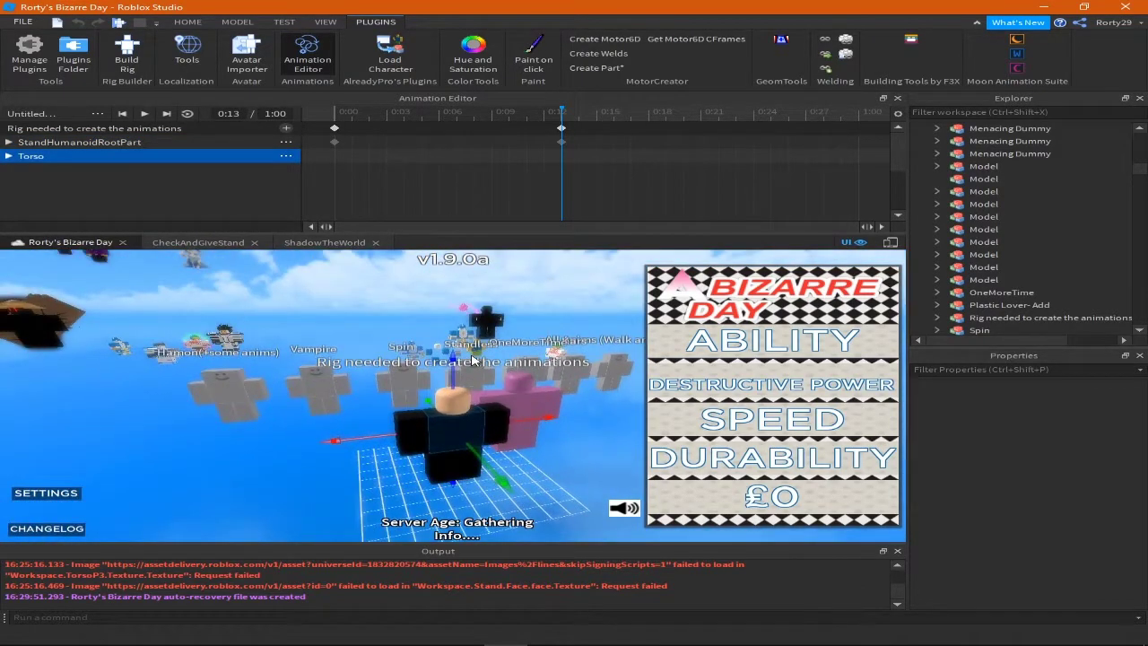
pyautogui.hotkey('ctrl', '4')
# Add Head, Left Arm, Right Arm and Left Leg tracks to the clip.
pyautogui.click(384, 323)
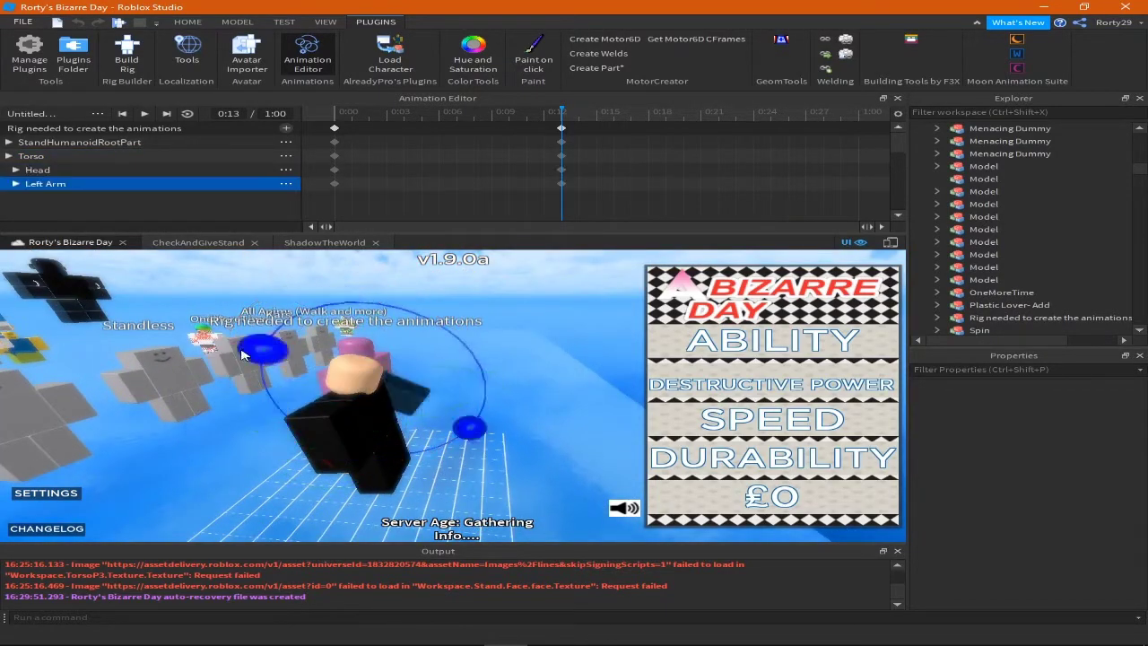
pyautogui.click(422, 395)
pyautogui.moveTo(422, 395)
pyautogui.mouseDown(button='right')
pyautogui.moveTo(535, 380)
pyautogui.moveTo(383, 358)
pyautogui.mouseUp(button='right')
pyautogui.click(383, 358)
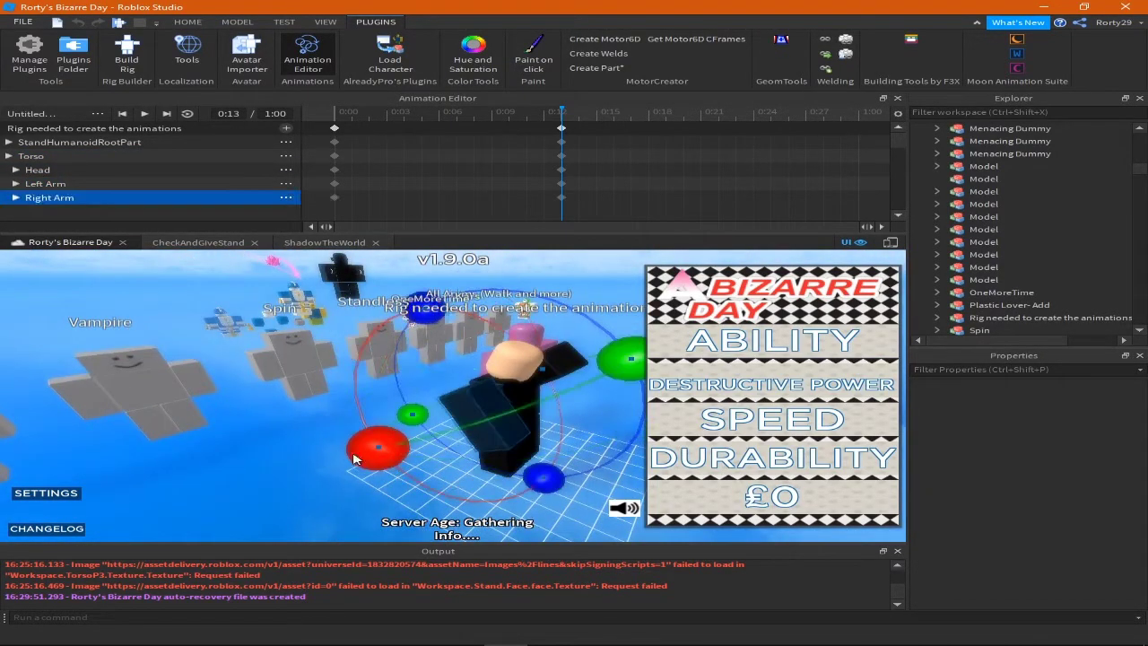
pyautogui.moveTo(351, 457)
pyautogui.mouseDown(button='right')
pyautogui.moveTo(389, 440)
pyautogui.moveTo(296, 395)
pyautogui.mouseUp(button='right')
pyautogui.click(389, 441)
pyautogui.hotkey('ctrl', '2')
pyautogui.hotkey('ctrl', '4')
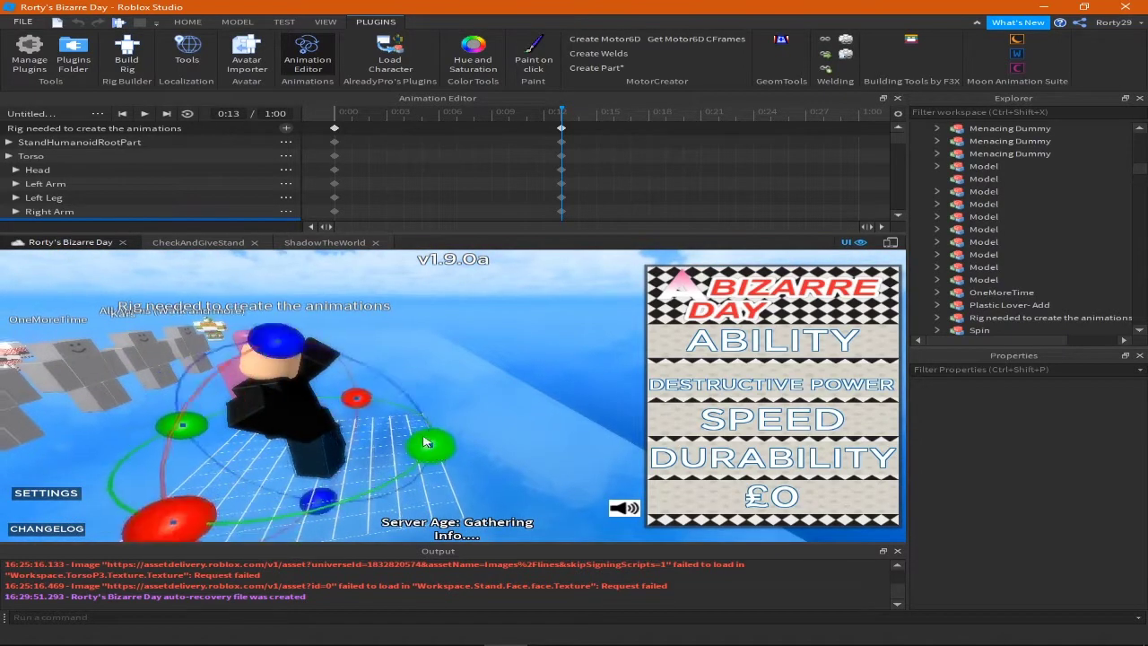
pyautogui.click(421, 377)
pyautogui.moveTo(422, 377)
pyautogui.mouseDown(button='right')
pyautogui.moveTo(628, 263)
pyautogui.moveTo(444, 341)
pyautogui.moveTo(400, 393)
pyautogui.mouseUp(button='right')
pyautogui.click(444, 341)
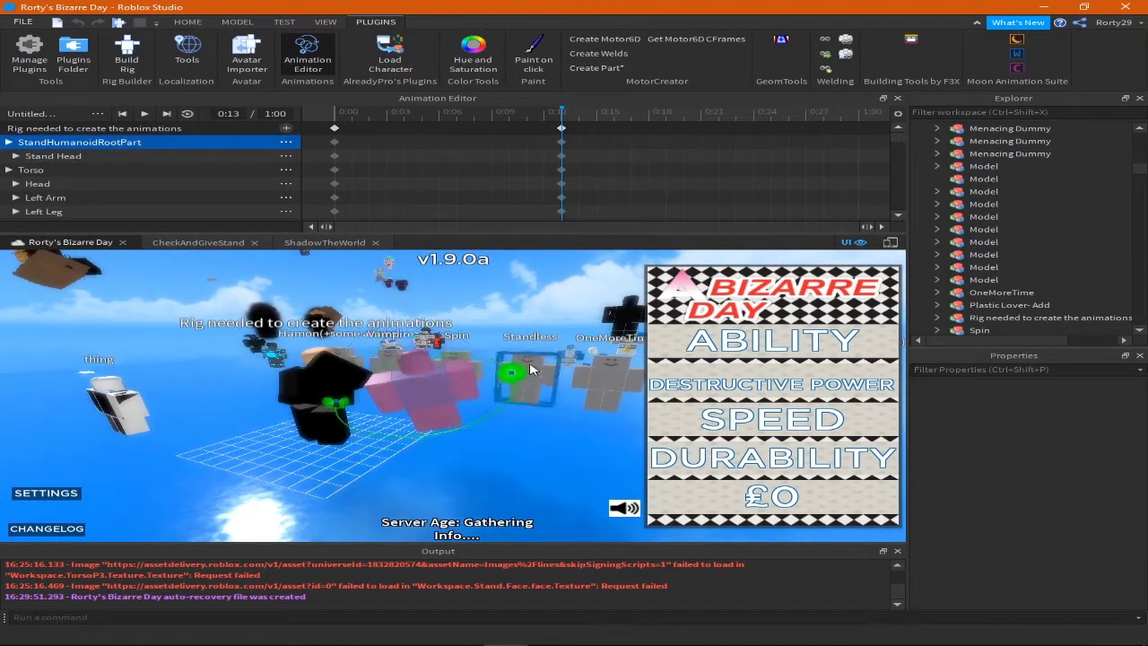
# Re-pose the stand's head, left arm and root part.
pyautogui.click(439, 354)
pyautogui.moveTo(439, 354)
pyautogui.mouseDown(button='right')
pyautogui.moveTo(417, 359)
pyautogui.moveTo(505, 356)
pyautogui.mouseUp(button='right')
pyautogui.click(505, 356)
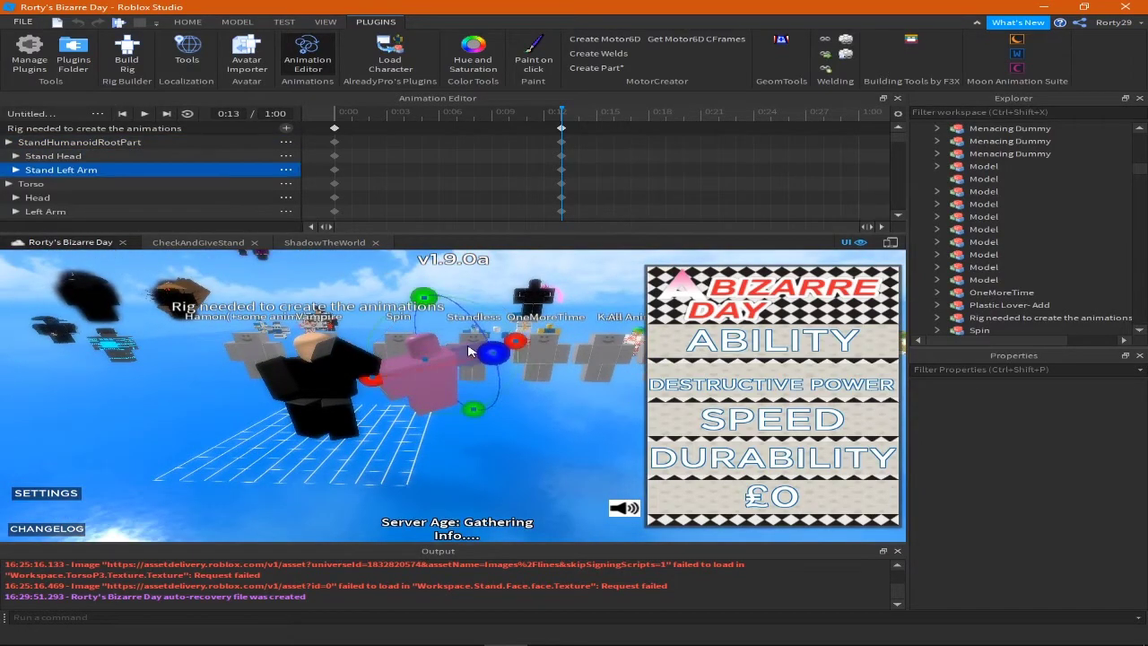
pyautogui.click(505, 356)
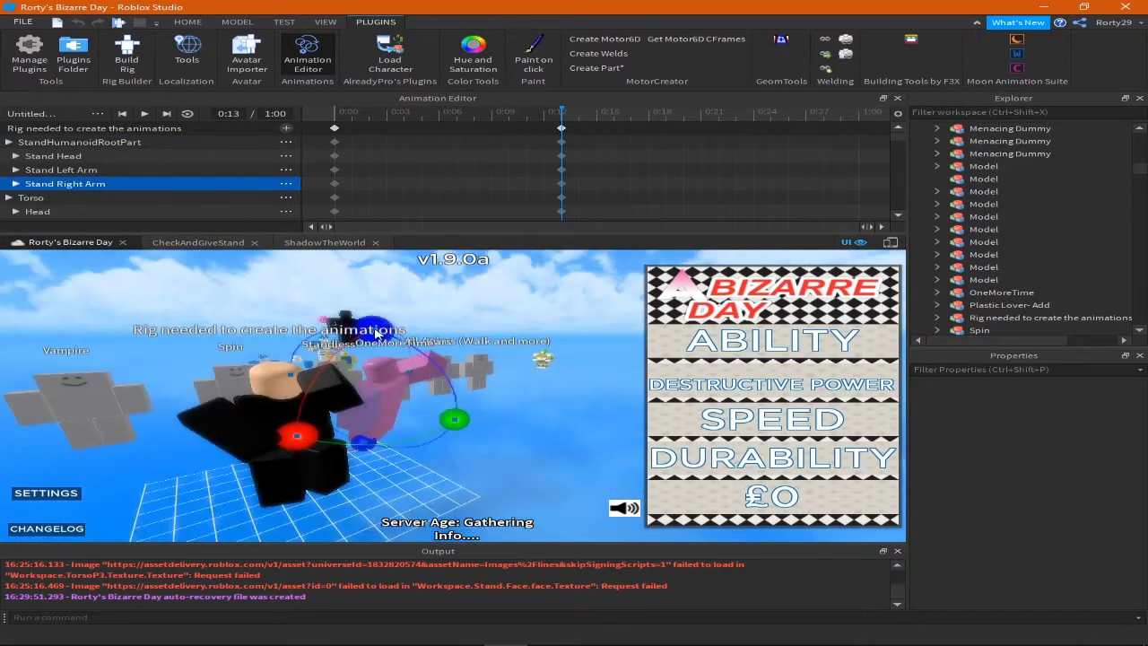
pyautogui.moveTo(505, 357); pyautogui.dragTo(456, 366, button='right')
pyautogui.click(455, 366)
pyautogui.moveTo(339, 347)
pyautogui.mouseDown(button='right')
pyautogui.moveTo(415, 373)
pyautogui.moveTo(359, 381)
pyautogui.moveTo(290, 330)
pyautogui.moveTo(399, 416)
pyautogui.moveTo(462, 329)
pyautogui.moveTo(426, 287)
pyautogui.moveTo(402, 330)
pyautogui.moveTo(422, 305)
pyautogui.mouseUp(button='right')
# Re-pose the stand's right arm, both legs and left arm, ending on the head.
pyautogui.click(386, 368)
pyautogui.click(415, 374)
pyautogui.click(359, 381)
pyautogui.click(289, 331)
pyautogui.click(399, 416)
pyautogui.click(461, 328)
pyautogui.click(427, 287)
pyautogui.click(403, 329)
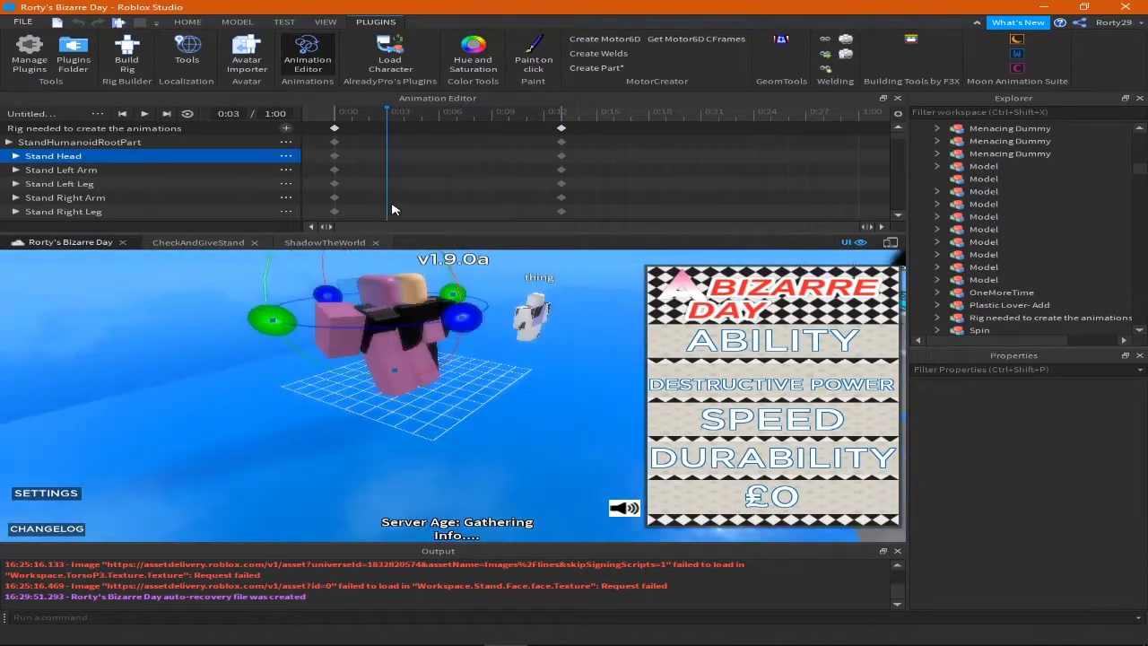
# Paste the starting pose at 0:06 and shift the stand to the right there.
pyautogui.click(334, 129)
pyautogui.hotkey('ctrl', 'c')
pyautogui.click(439, 113)
pyautogui.hotkey('ctrl', 'v')
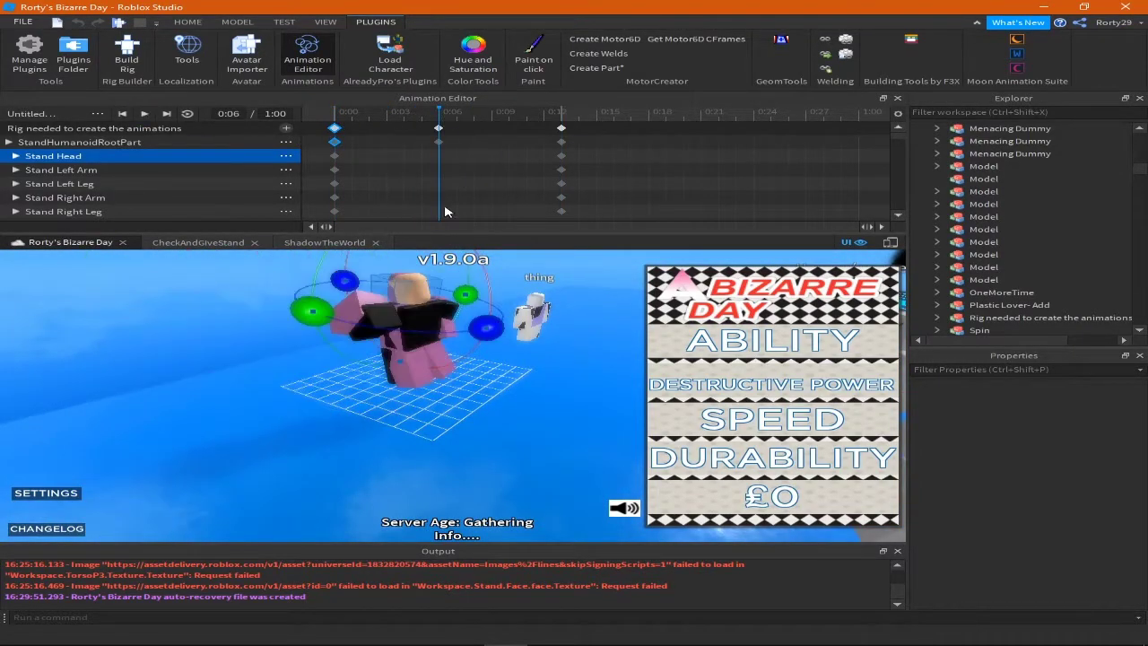
pyautogui.click(111, 143)
pyautogui.moveTo(484, 341); pyautogui.dragTo(549, 339)
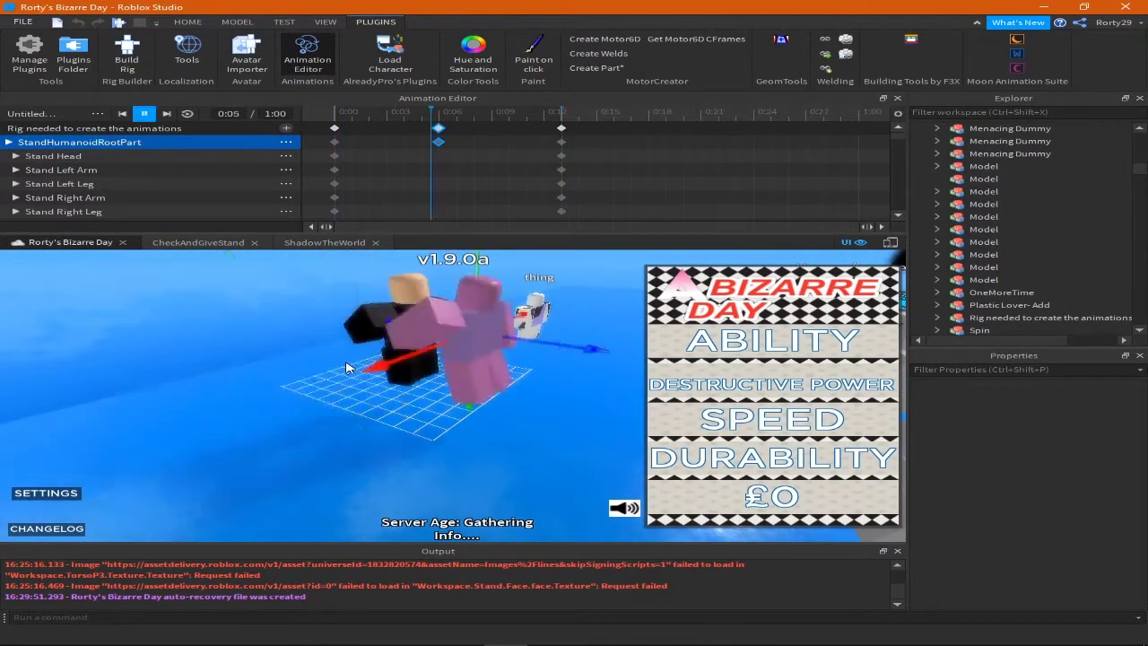
pyautogui.moveTo(549, 339); pyautogui.dragTo(355, 380, button='right')
# Return to the 0:13 pose and open keyframe options for the 0:12 column.
pyautogui.click(562, 115)
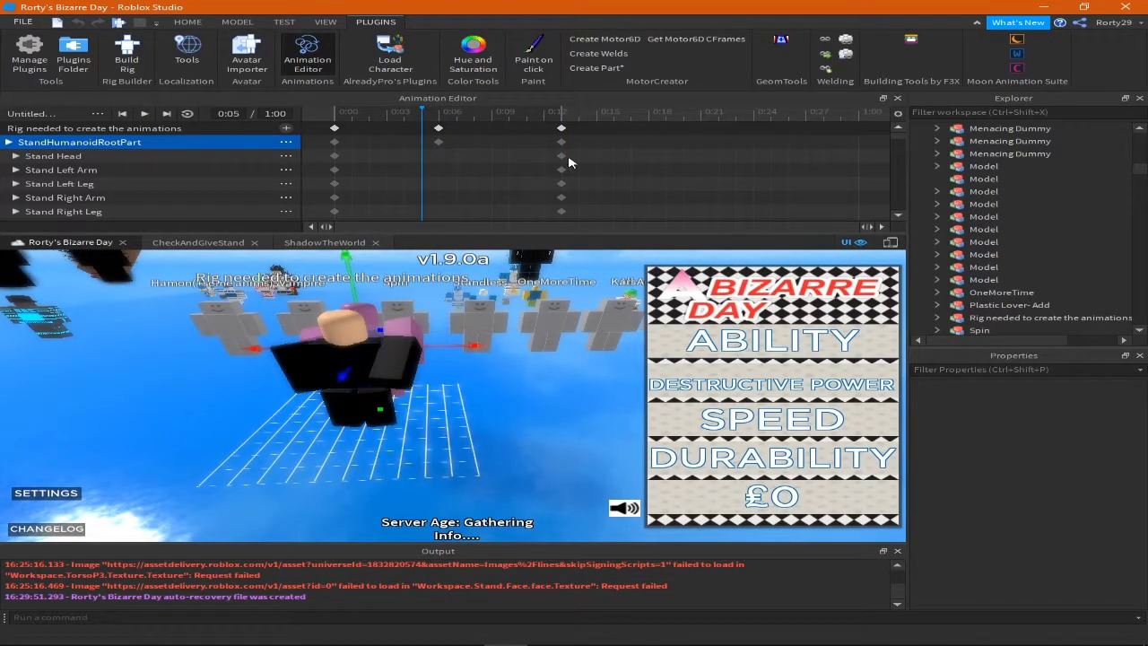
pyautogui.click(457, 362)
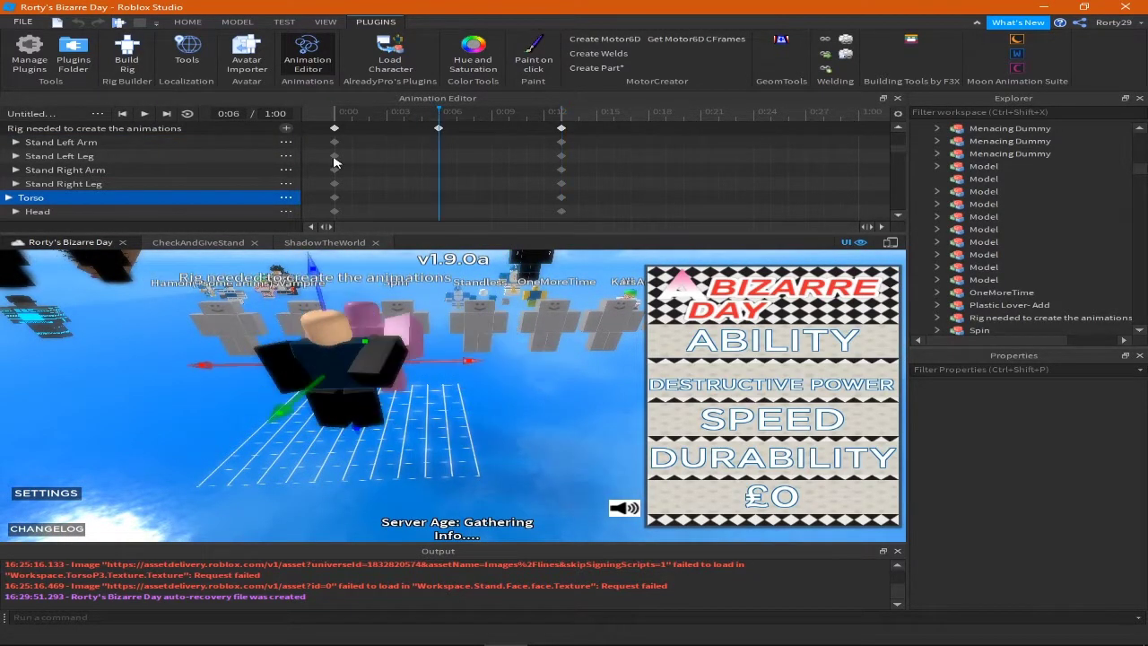
pyautogui.click(335, 197)
pyautogui.rightClick(562, 128)
# Select the 0:12 keyframes and choose Export from the Animation Editor menu.
pyautogui.click(795, 259)
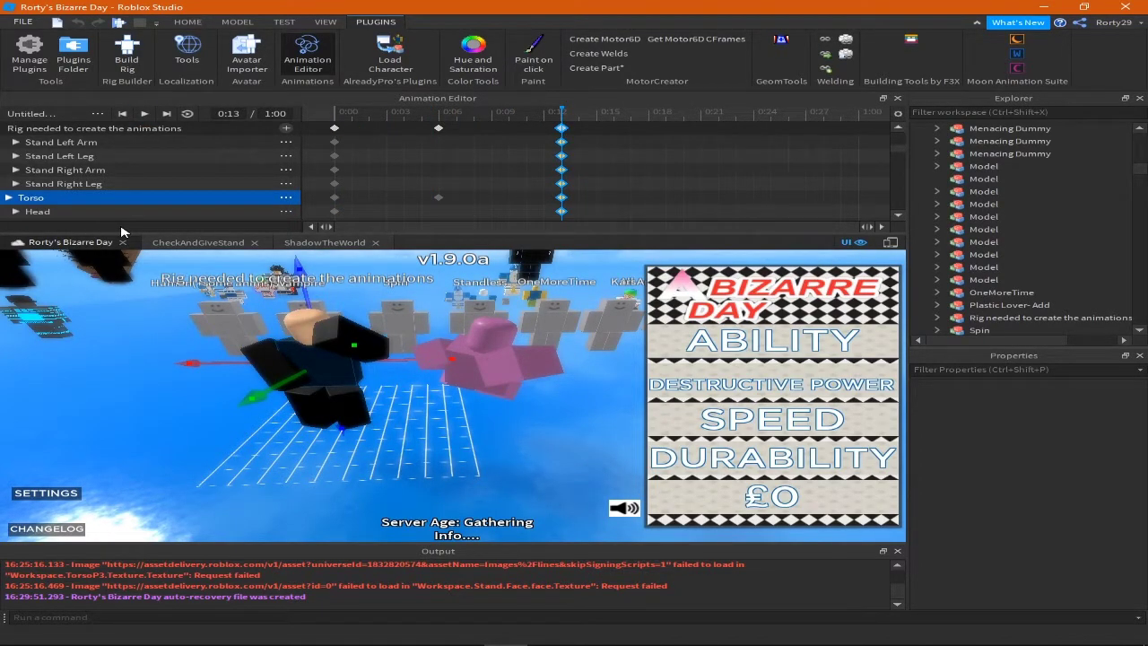
pyautogui.click(96, 113)
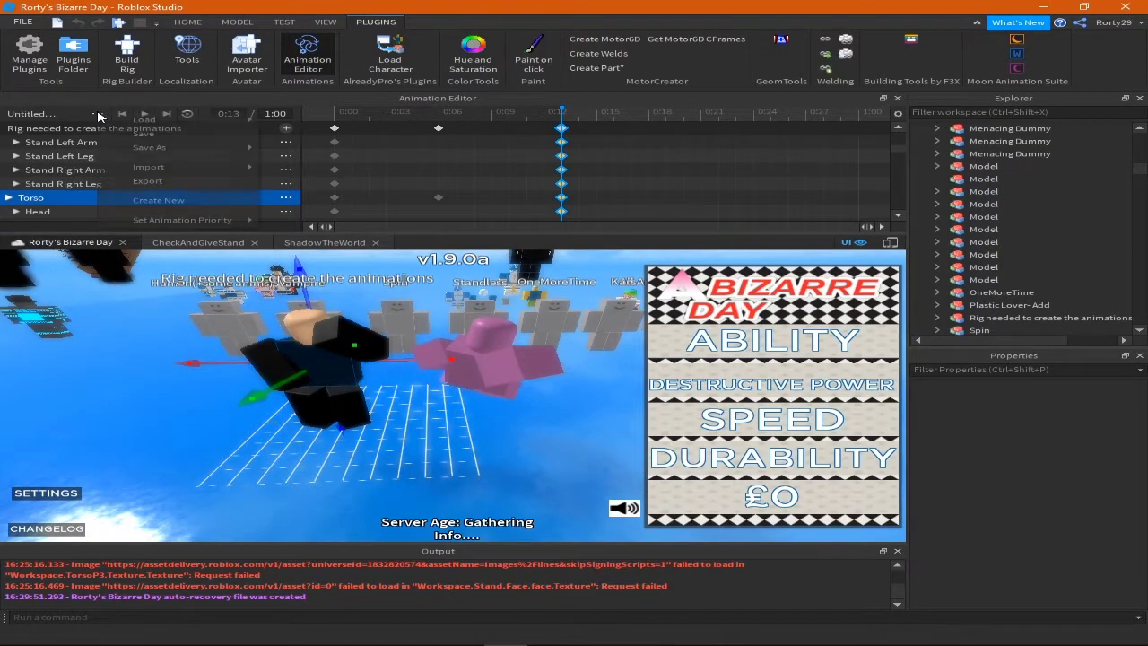
pyautogui.moveTo(182, 220)
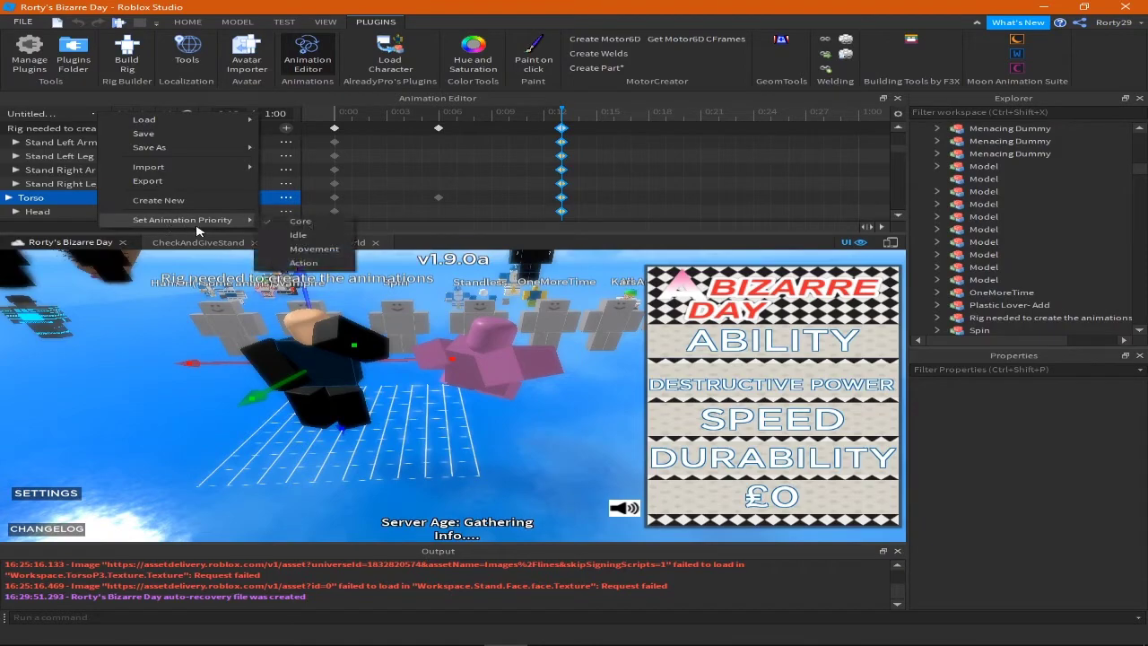
pyautogui.click(296, 261)
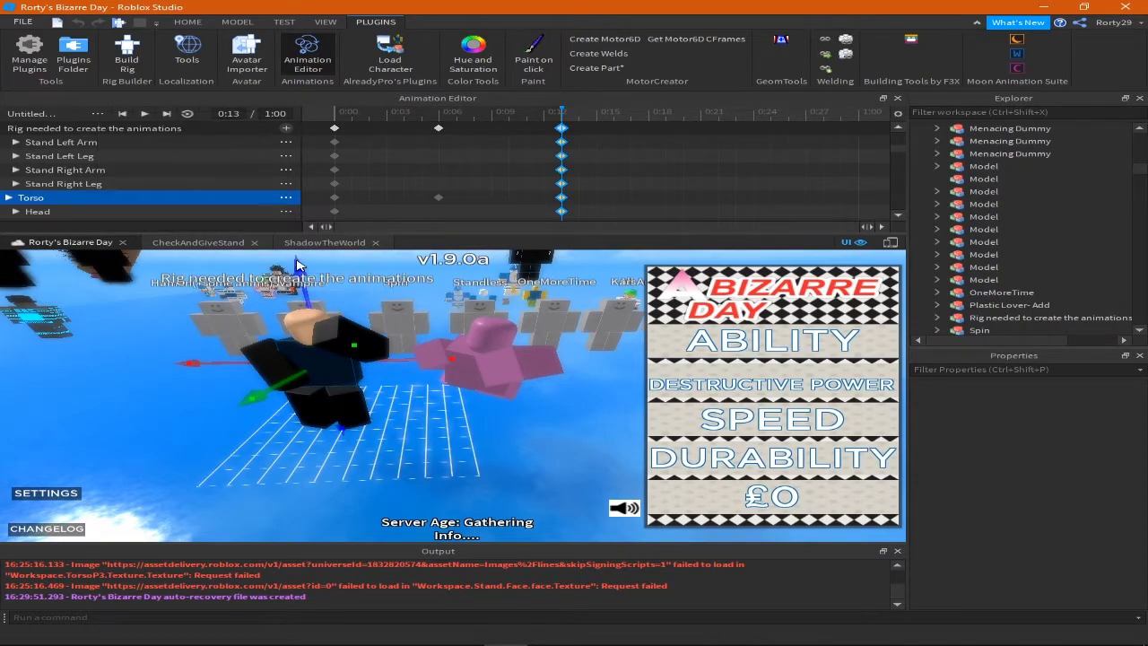
pyautogui.click(96, 113)
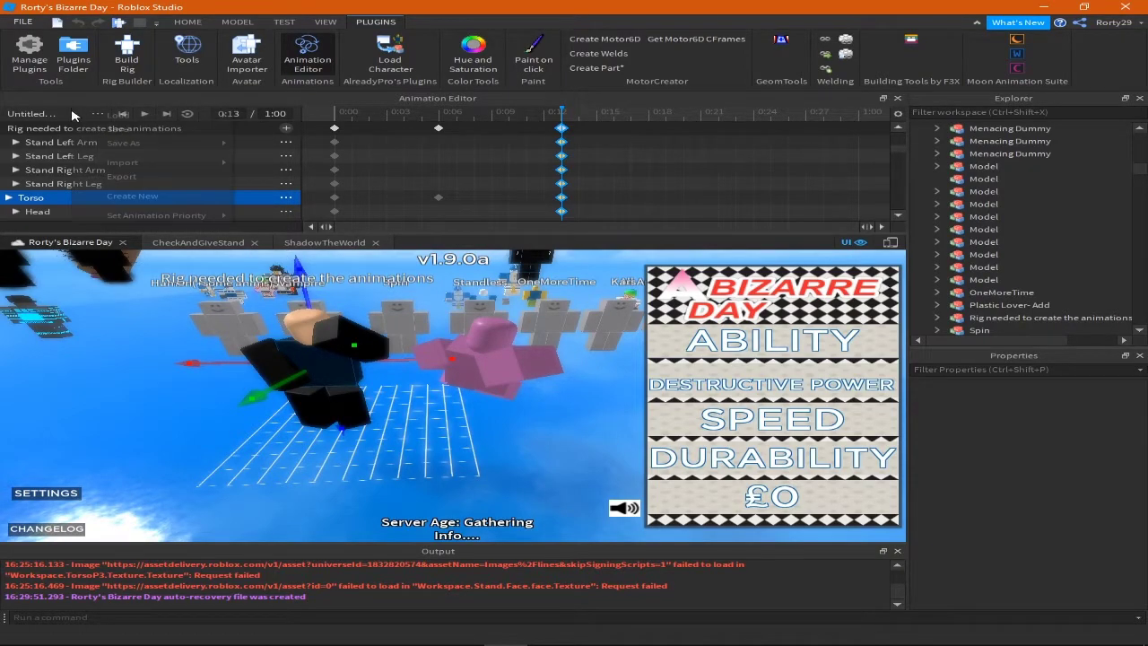
pyautogui.click(132, 183)
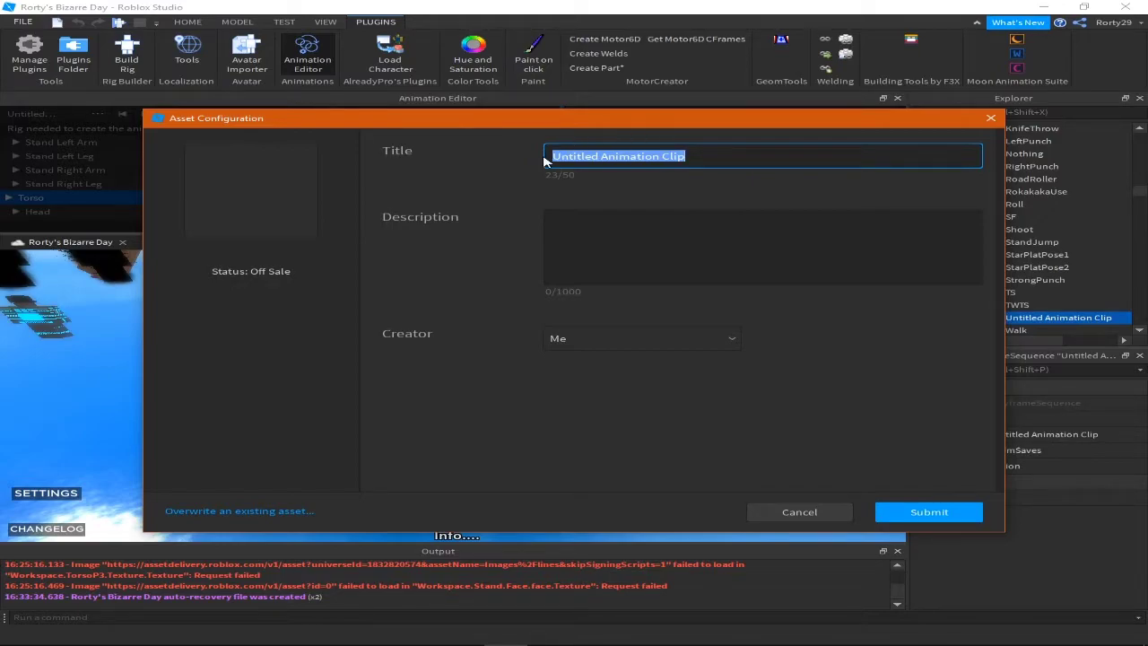
# Title the animation 'Star Platinum Pose1', submit it, and open its web page.
pyautogui.press('BackSpace')
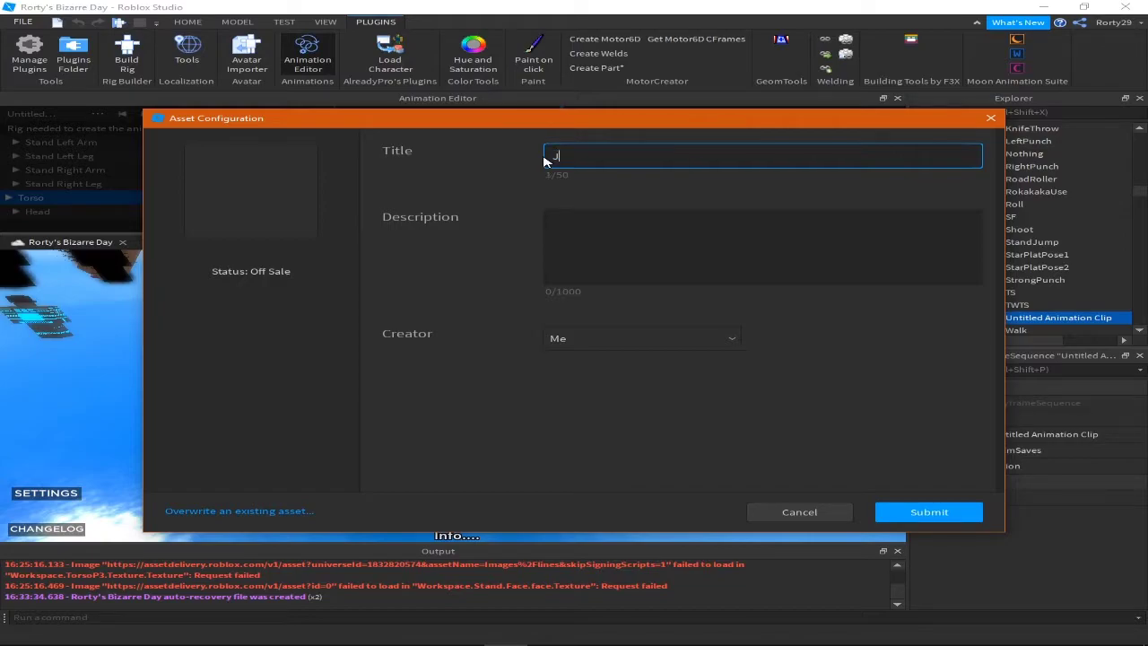
pyautogui.write('Star Platinum Pose1')
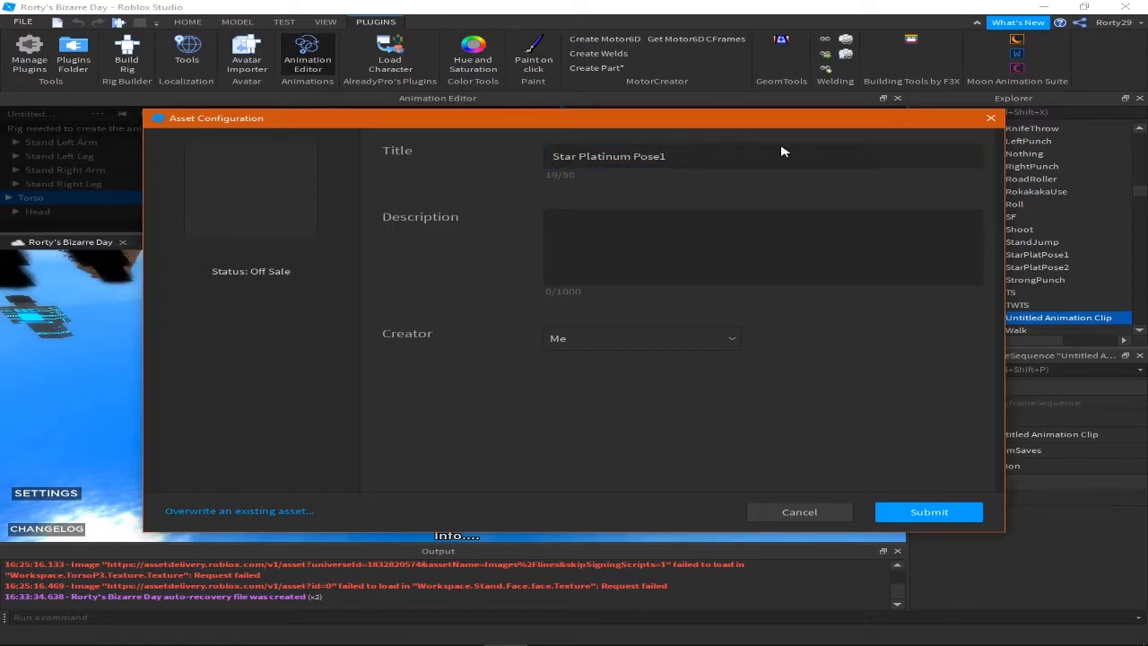
pyautogui.click(915, 512)
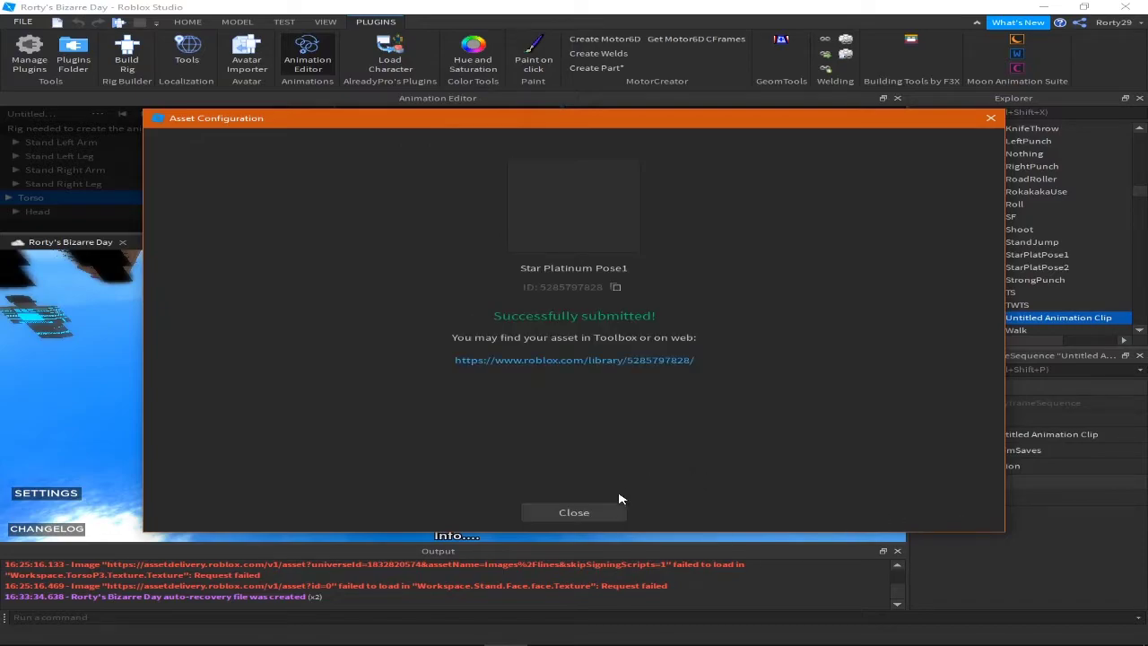
pyautogui.click(611, 362)
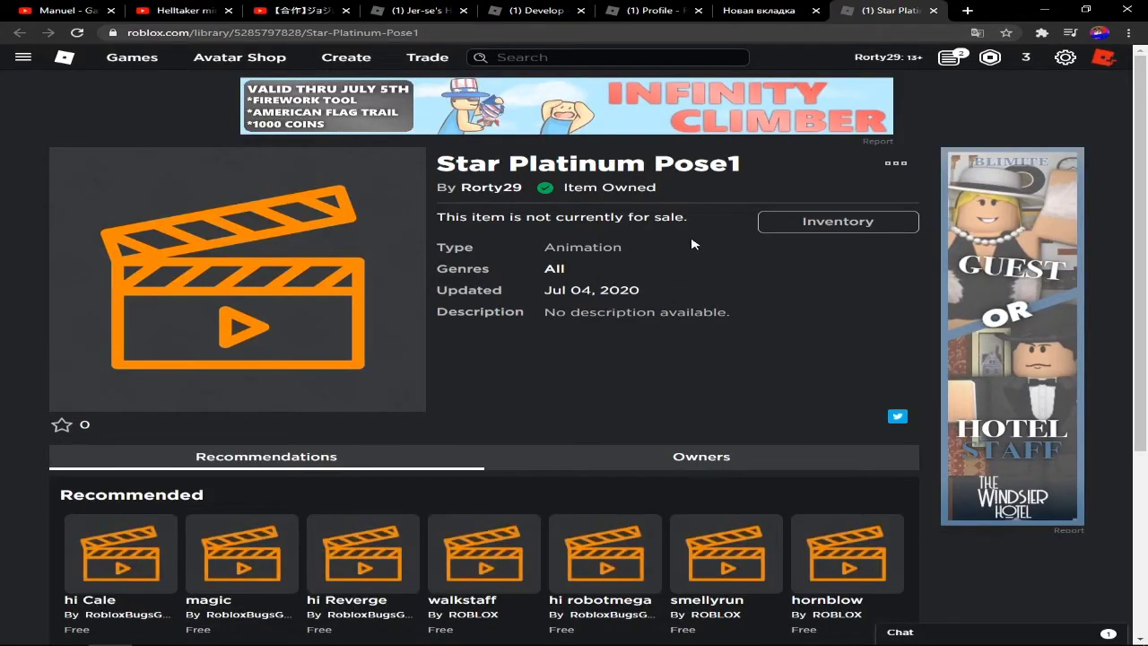
pyautogui.click(271, 38)
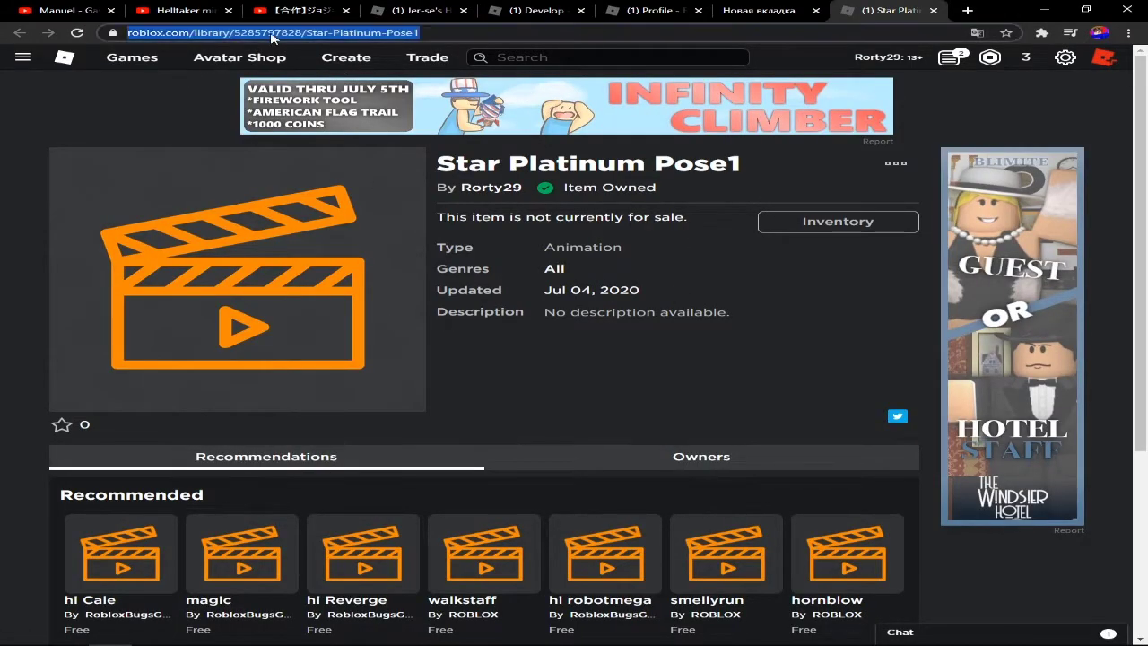
pyautogui.doubleClick(327, 33)
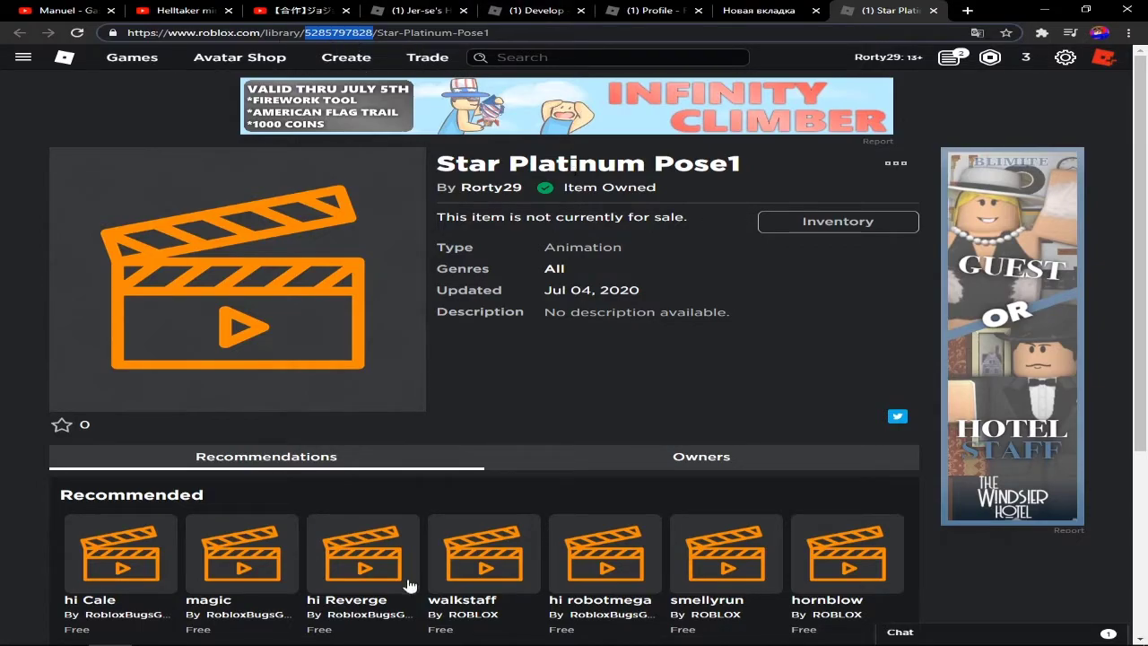
pyautogui.click(816, 11)
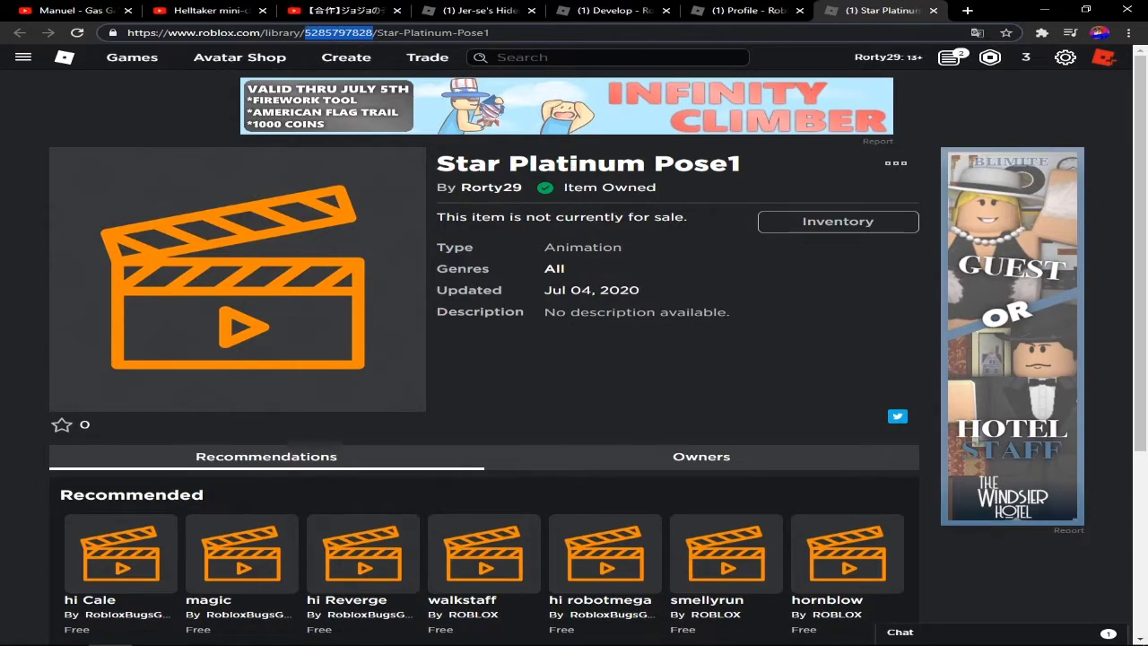
pyautogui.click(505, 633)
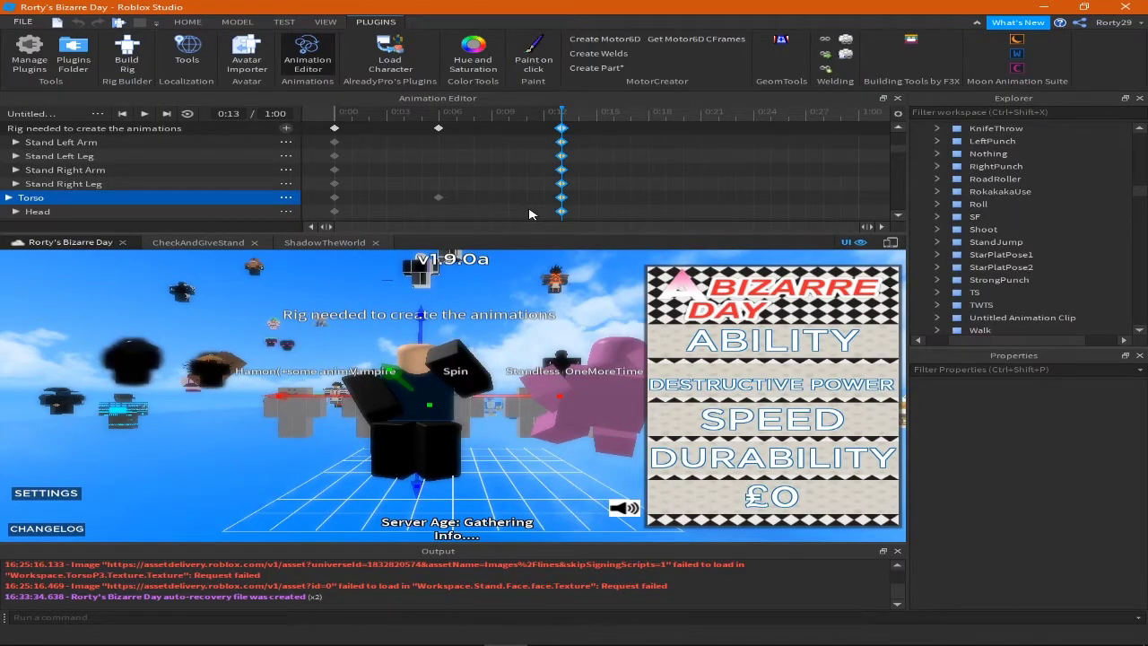
# Delete the 0:00–0:06 keyframes and move the 0:12 pose keys to 0:00.
pyautogui.moveTo(529, 214); pyautogui.dragTo(319, 122)
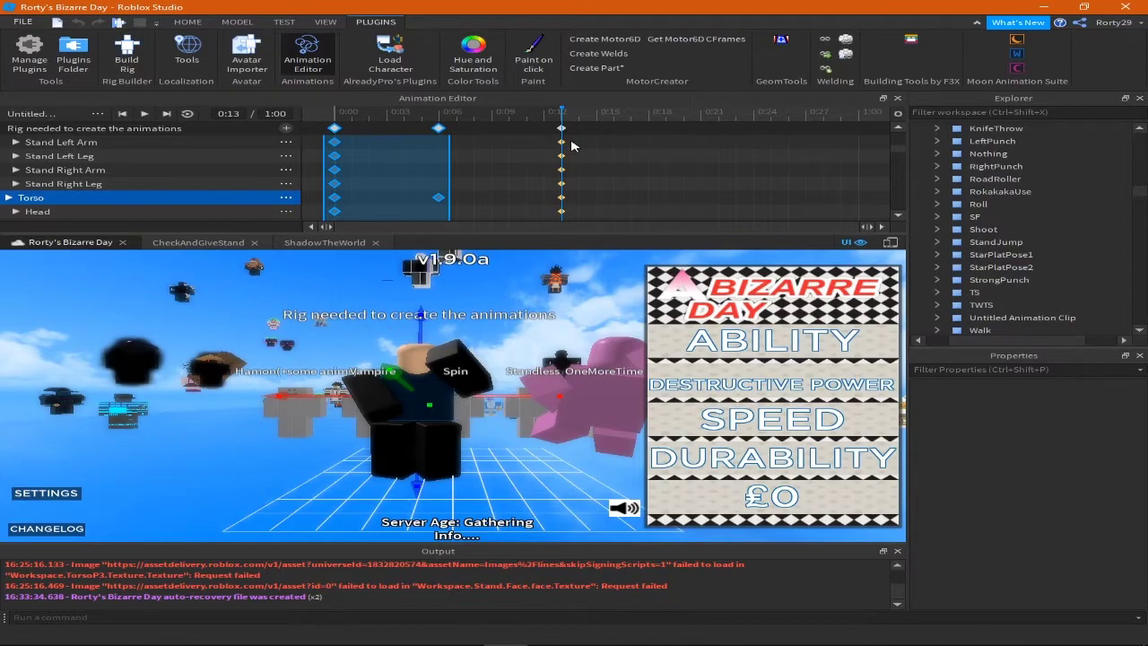
pyautogui.press('Delete')
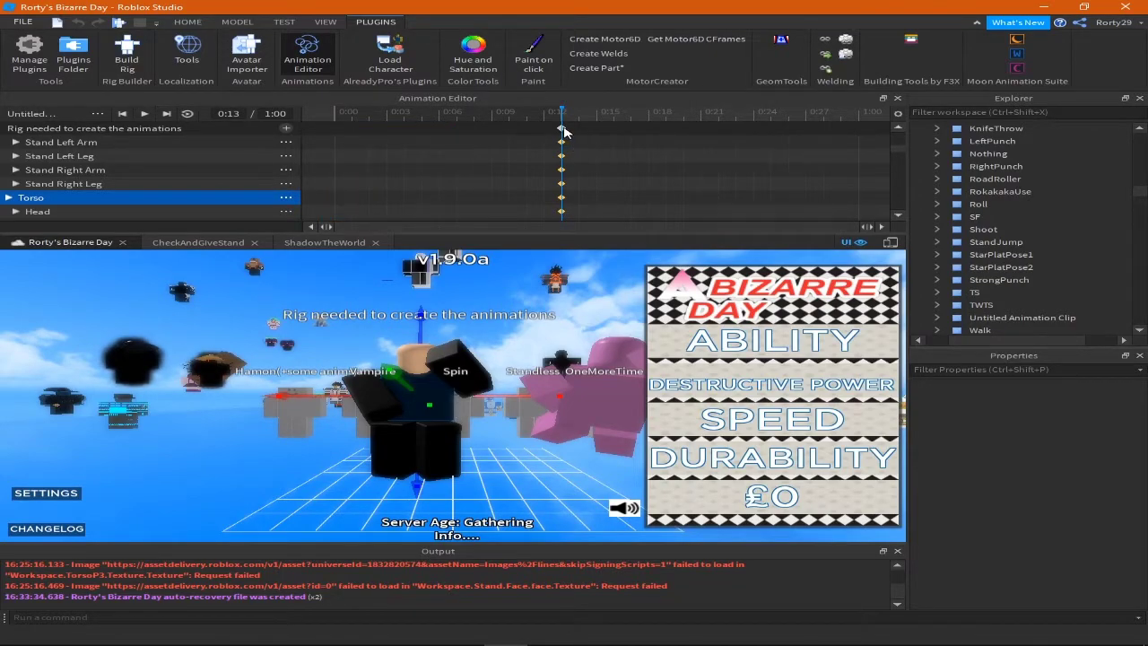
pyautogui.moveTo(561, 128); pyautogui.dragTo(299, 131)
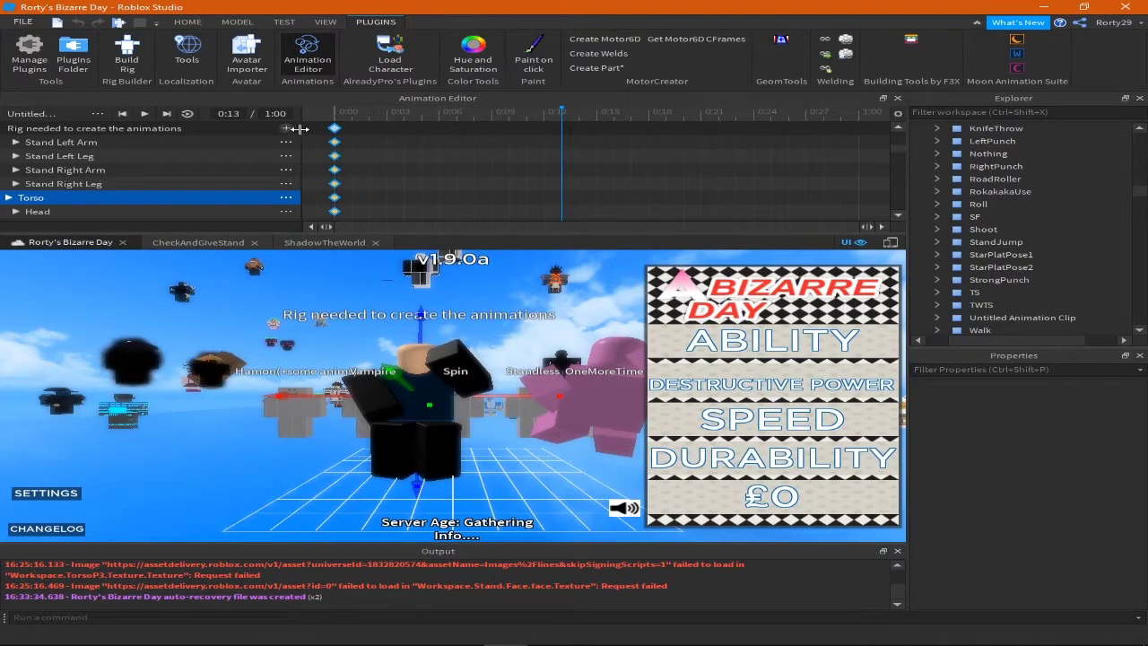
pyautogui.click(353, 140)
pyautogui.click(334, 128)
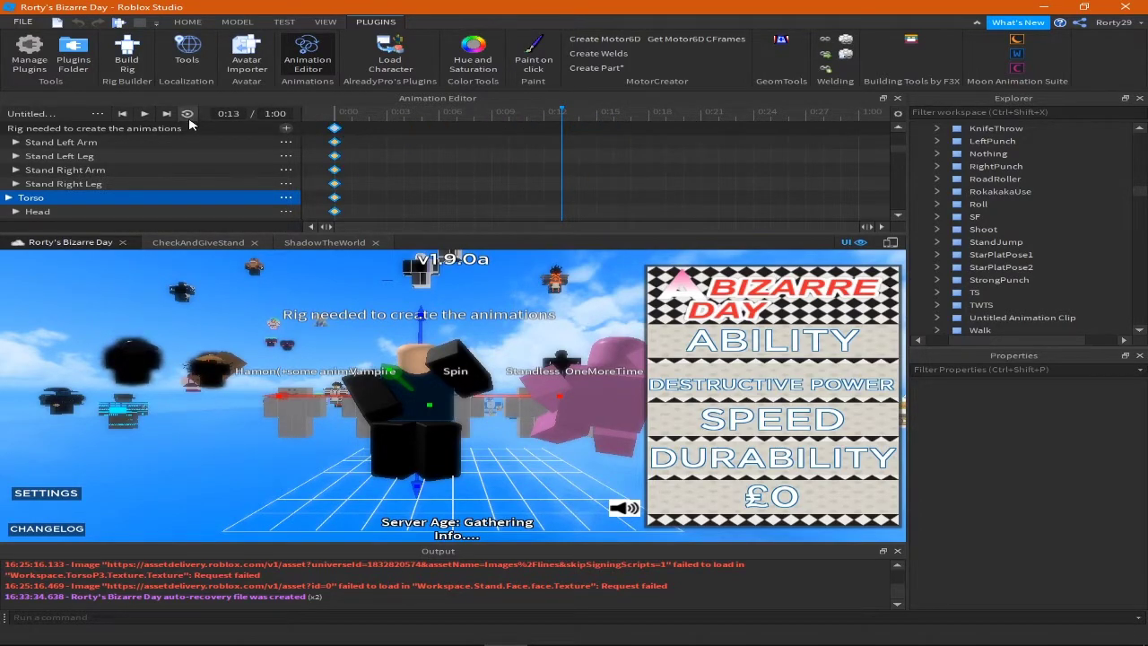
# Turn on looping, set the length to 4:00, and paste the 0:00 keys at 4:00.
pyautogui.click(188, 114)
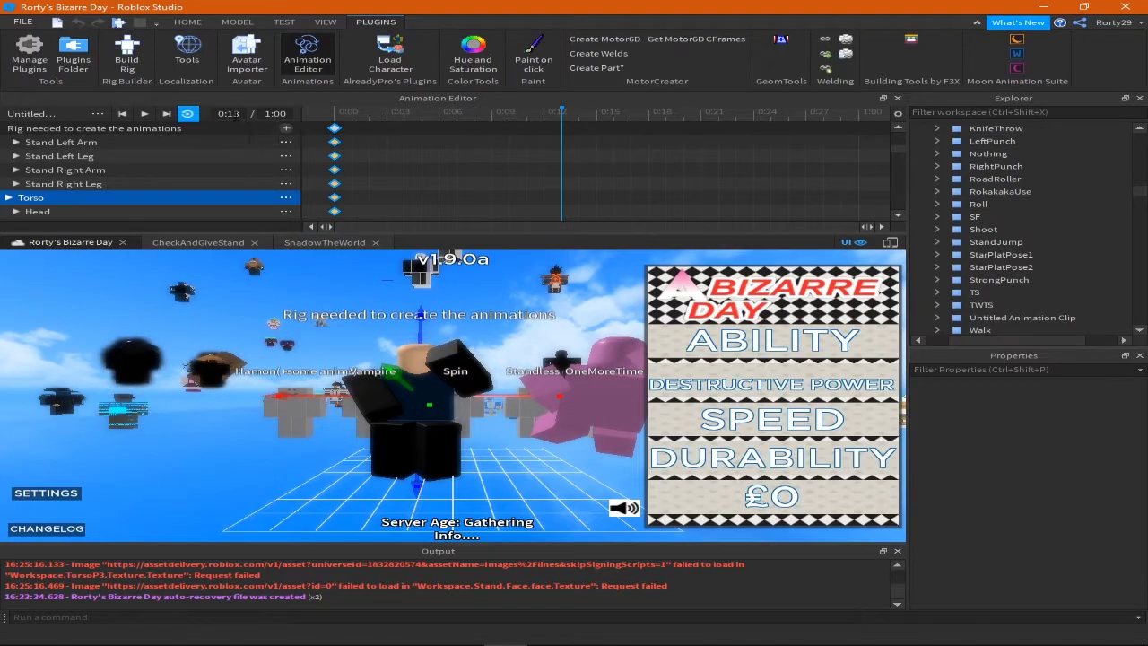
pyautogui.click(399, 148)
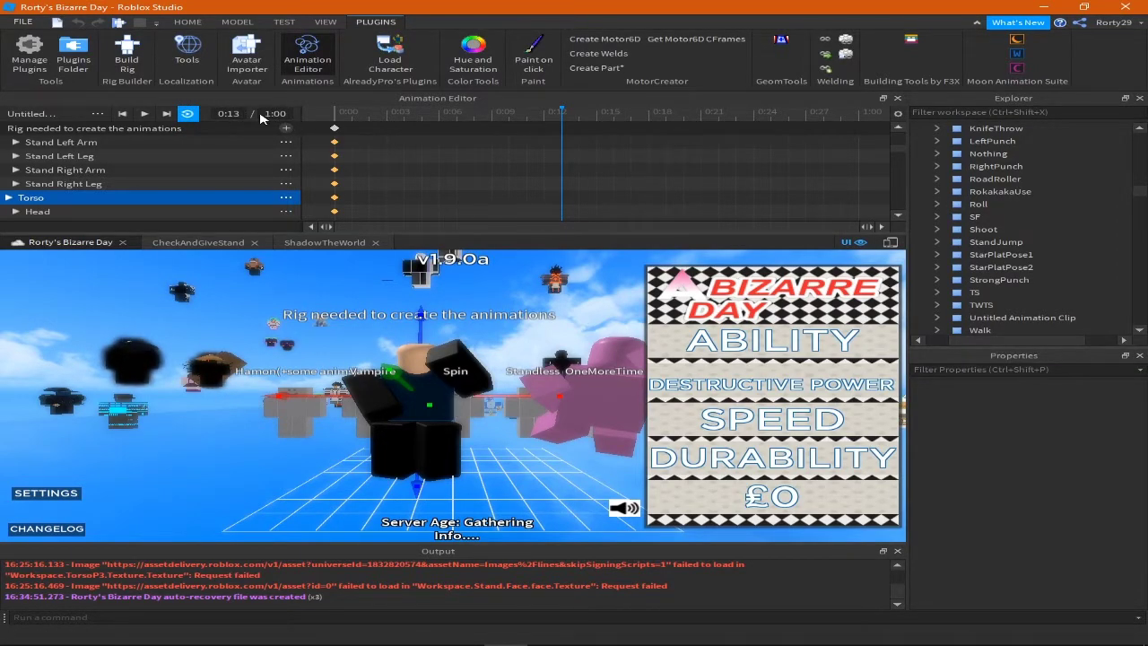
pyautogui.click(270, 114)
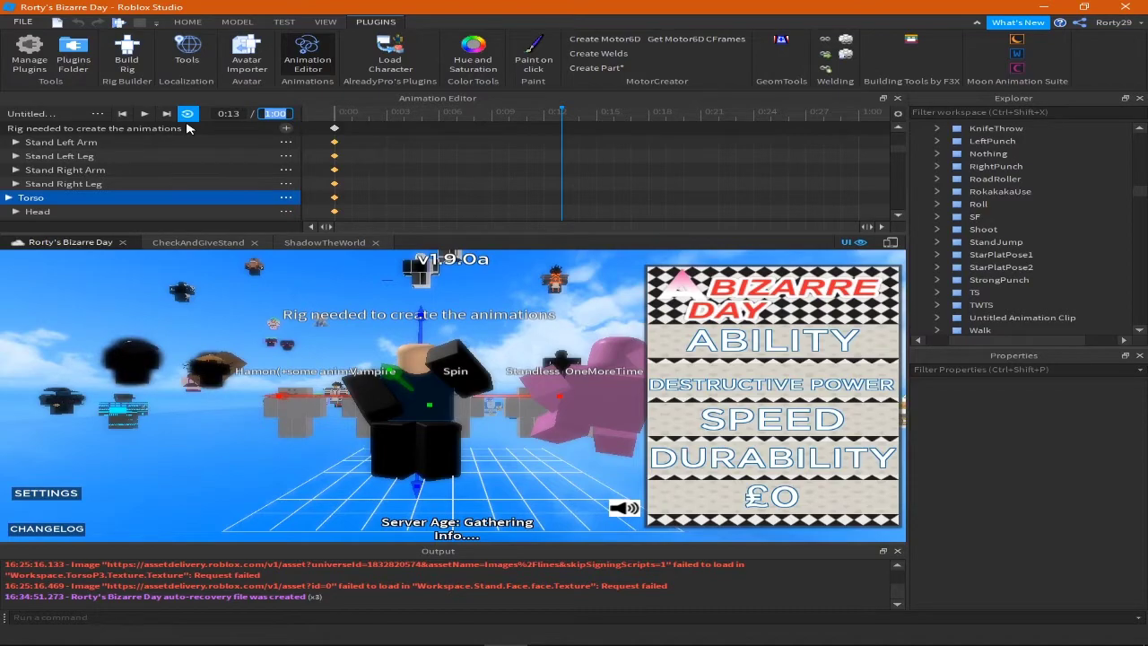
pyautogui.write('4')
pyautogui.press('Return')
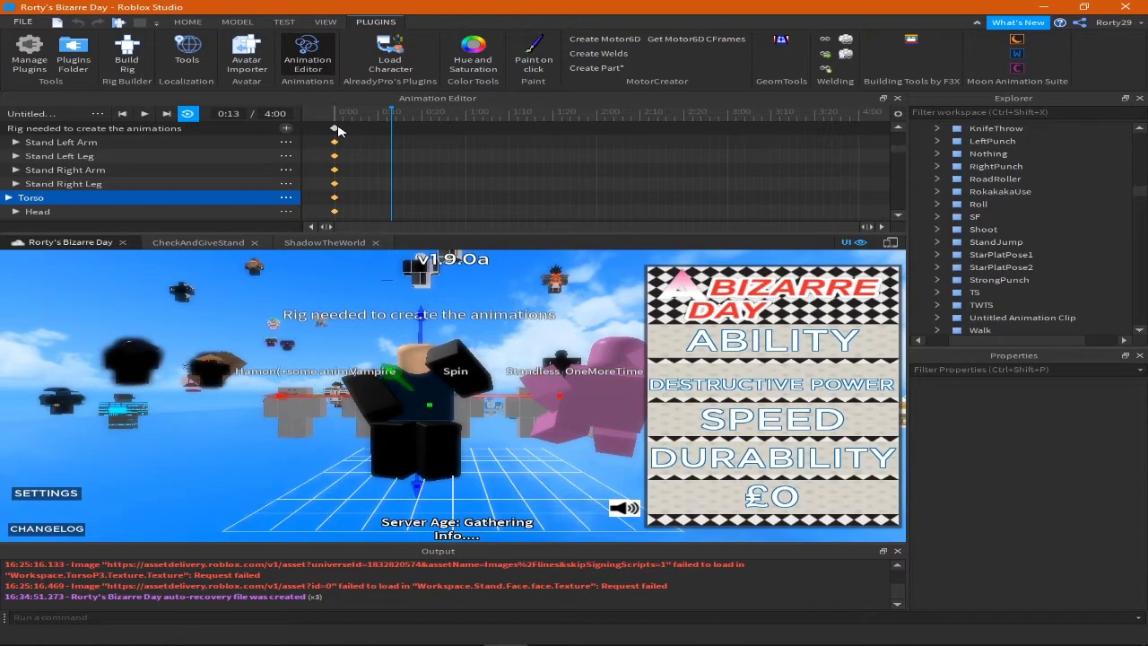
pyautogui.click(338, 132)
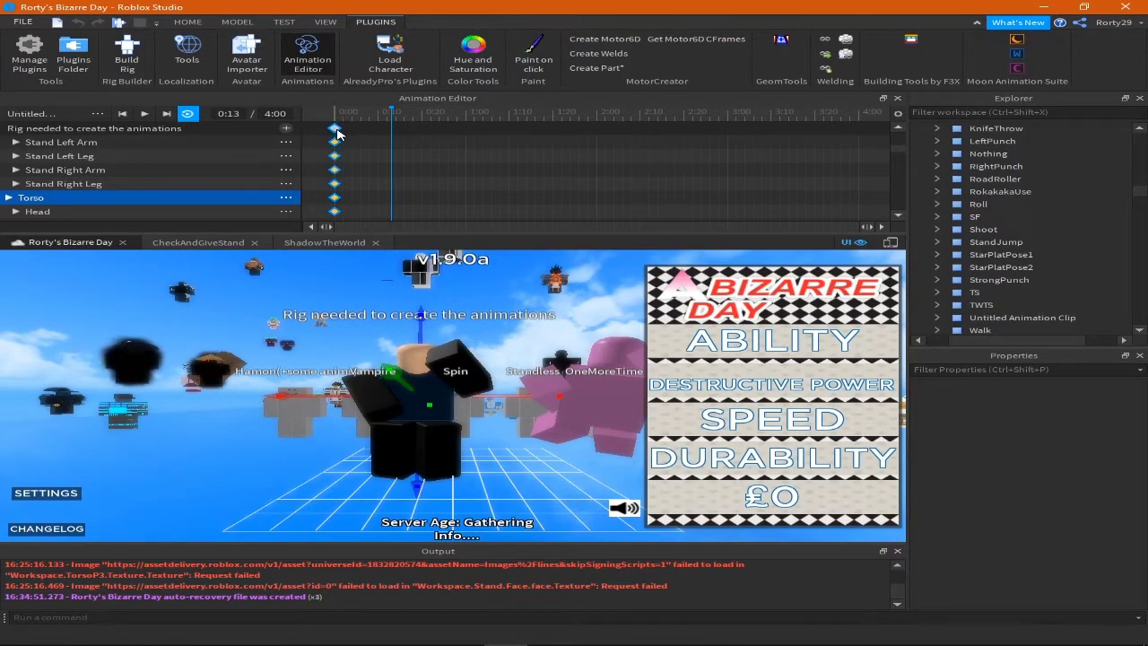
pyautogui.click(861, 124)
pyautogui.hotkey('ctrl', 'v')
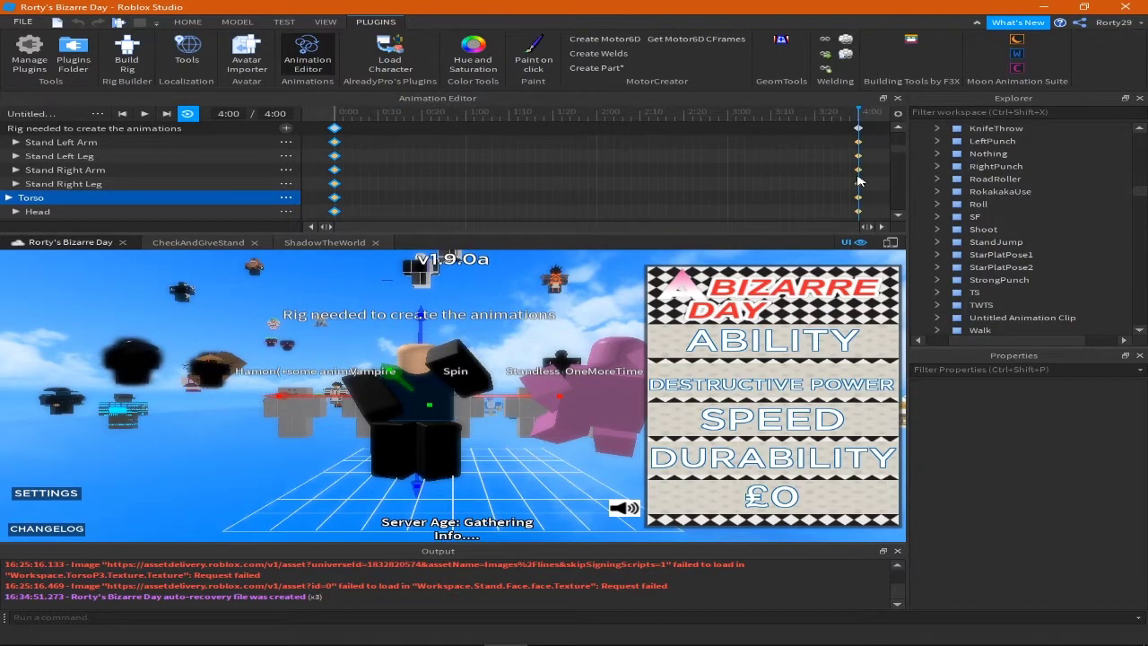
# Move the playhead to 2:00 and rotate the stand's torso to key a new pose.
pyautogui.click(597, 115)
pyautogui.moveTo(467, 368)
pyautogui.mouseDown(button='right')
pyautogui.moveTo(491, 357)
pyautogui.moveTo(485, 377)
pyautogui.mouseUp(button='right')
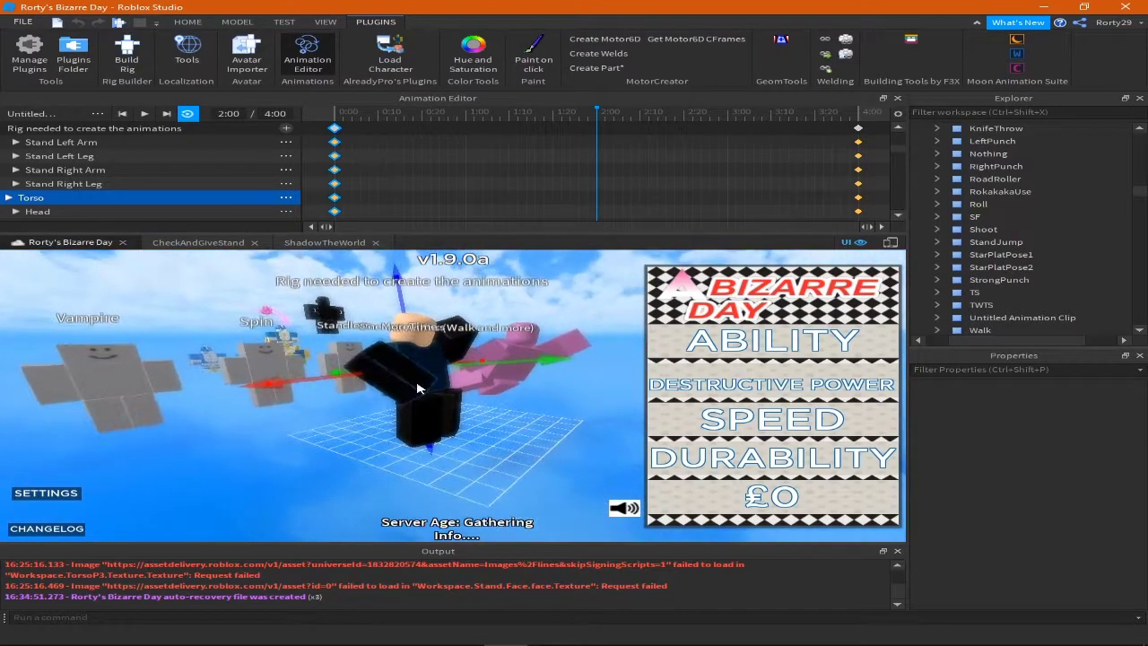
pyautogui.click(422, 377)
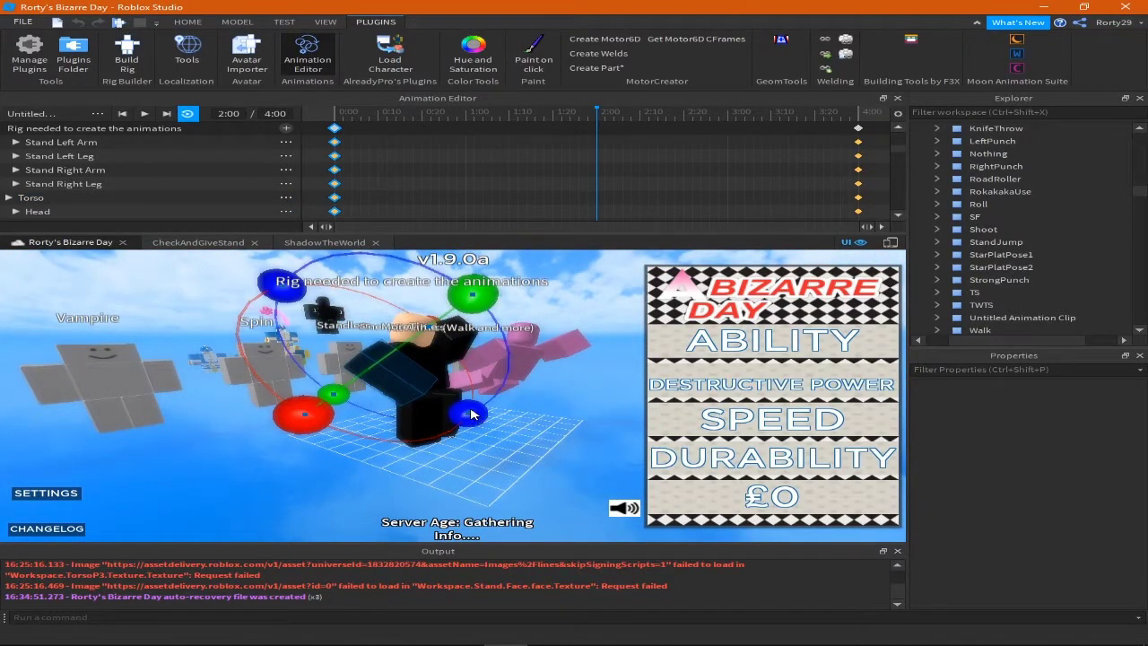
pyautogui.moveTo(469, 420); pyautogui.dragTo(492, 404)
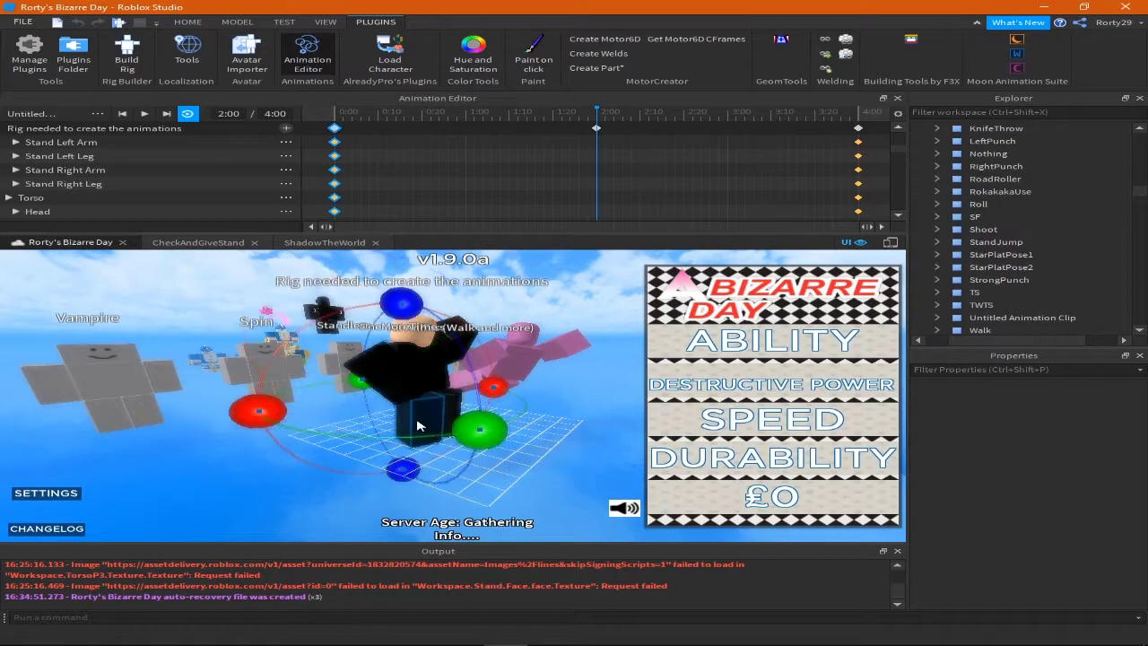
pyautogui.moveTo(492, 404)
pyautogui.mouseDown(button='right')
pyautogui.moveTo(285, 307)
pyautogui.moveTo(518, 328)
pyautogui.mouseUp(button='right')
pyautogui.click(518, 328)
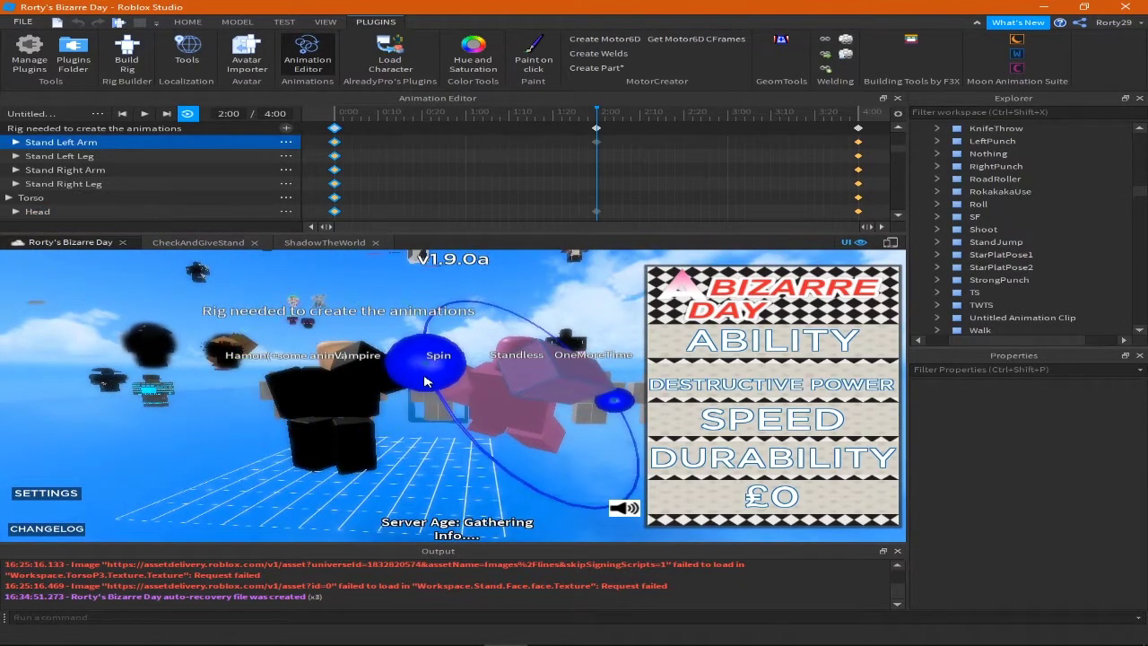
# Select the stand's arm and leg tracks and preview the 2:00 pose in playback.
pyautogui.click(453, 395)
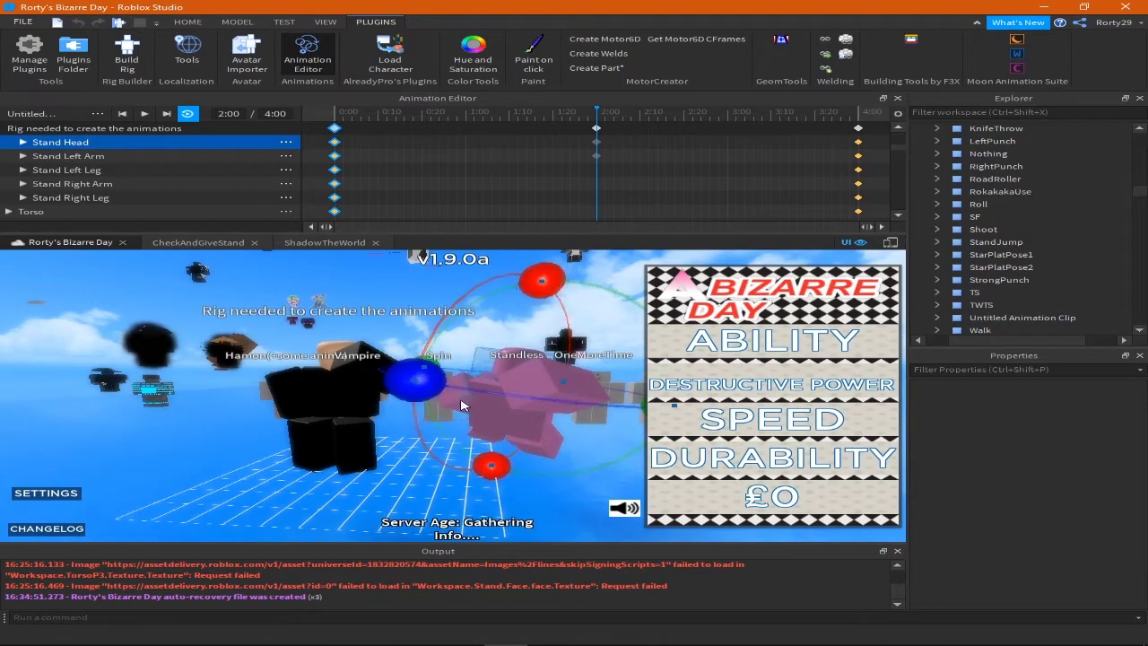
pyautogui.click(390, 366)
pyautogui.press('space')
pyautogui.click(332, 352)
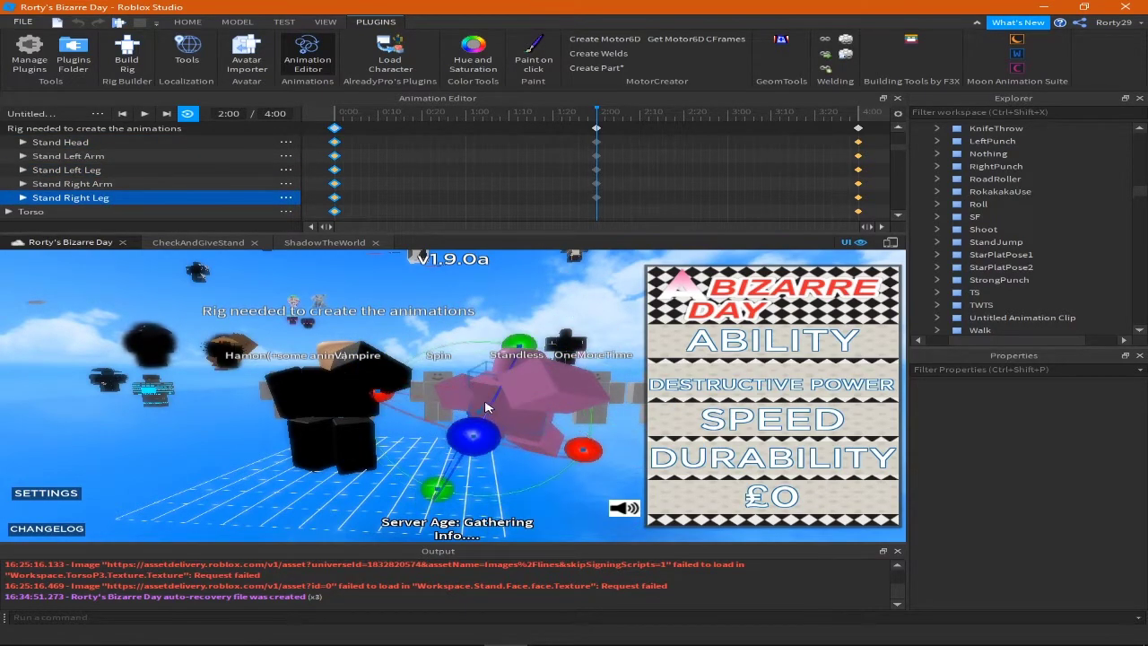
pyautogui.press('space')
pyautogui.moveTo(331, 349); pyautogui.dragTo(333, 398, button='right')
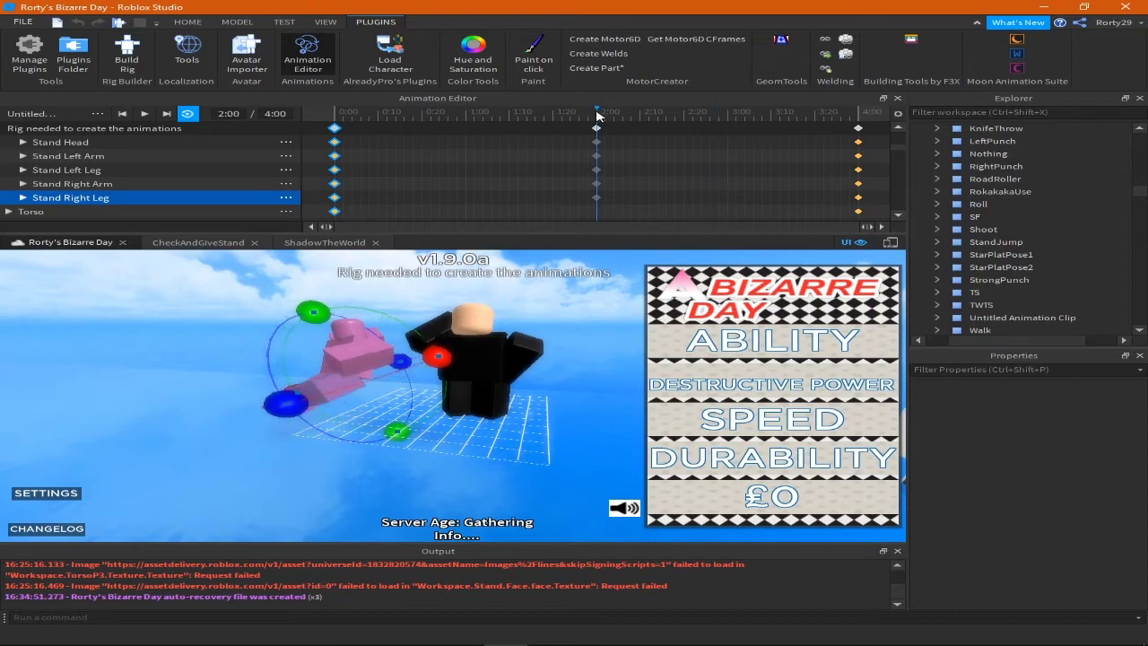
pyautogui.click(453, 314)
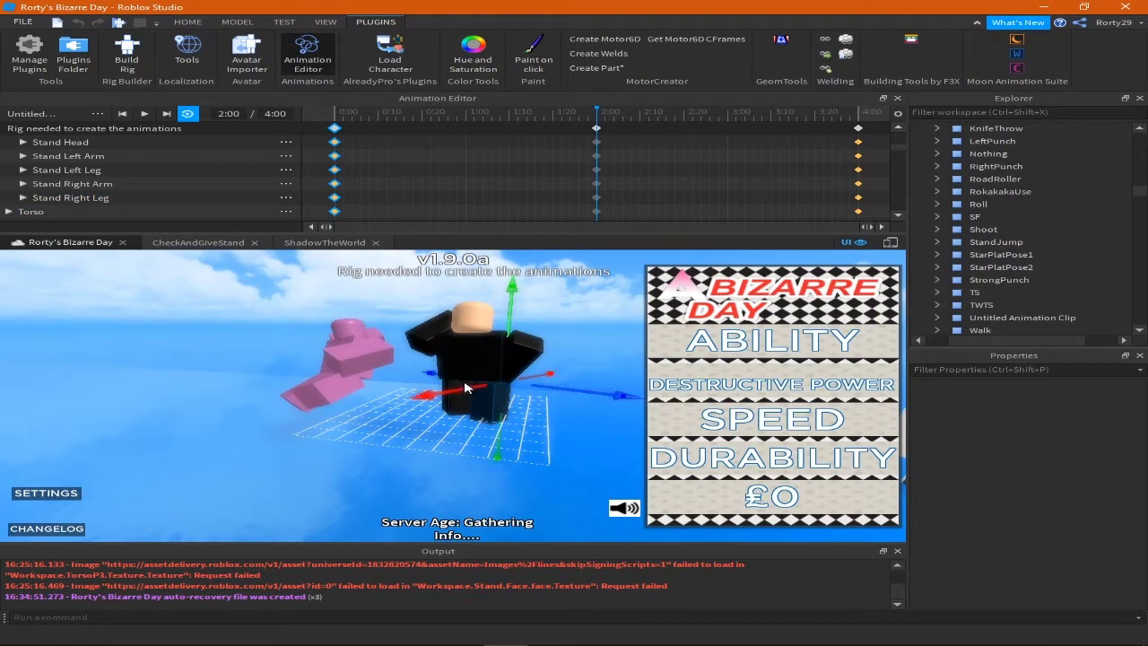
pyautogui.moveTo(453, 314); pyautogui.dragTo(516, 343, button='right')
pyautogui.press('space')
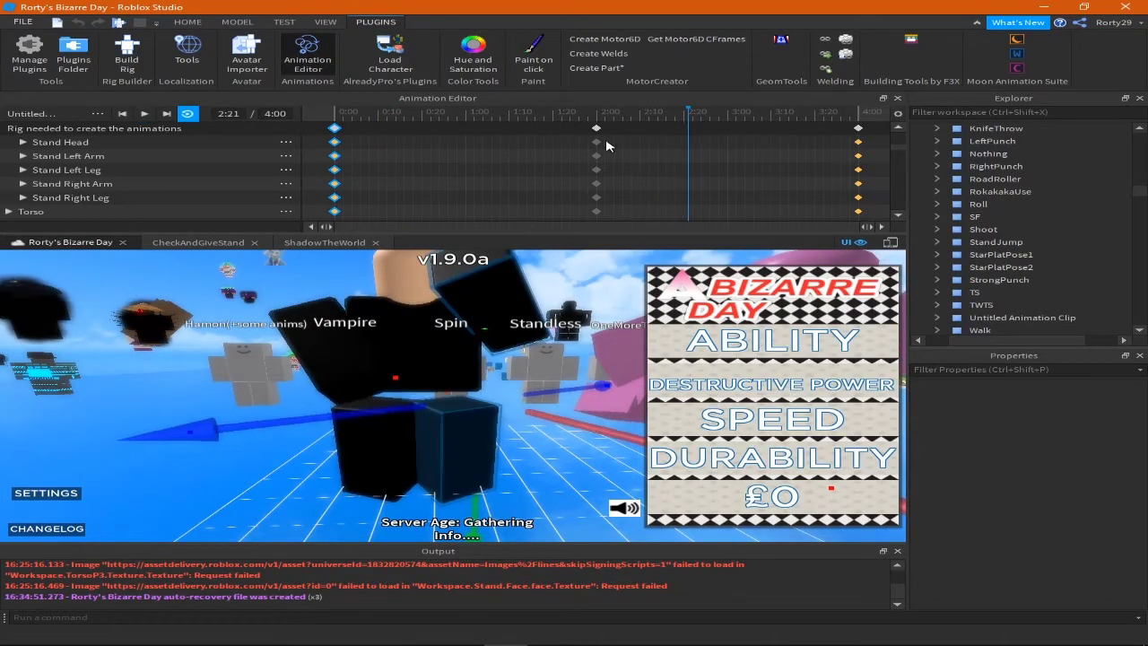
pyautogui.press('space')
pyautogui.moveTo(439, 430)
pyautogui.mouseDown(button='right')
pyautogui.moveTo(342, 297)
pyautogui.moveTo(278, 412)
pyautogui.mouseUp(button='right')
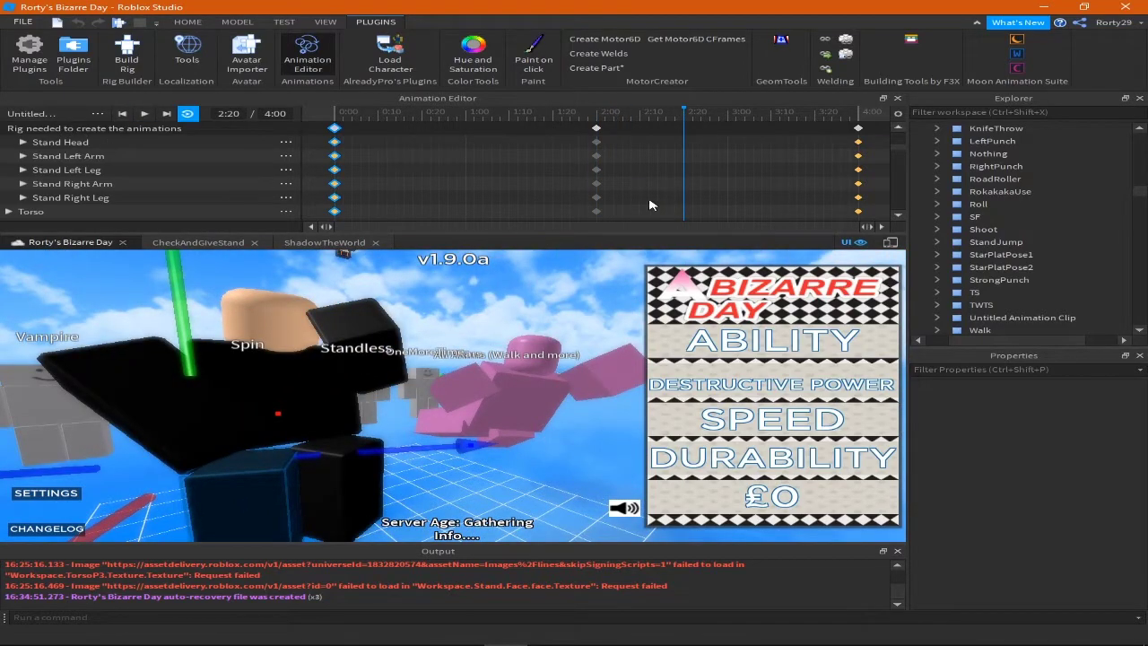
# Export the clip as a new asset titled 'StarPlatinum Pose2' and open its library page.
pyautogui.click(96, 114)
pyautogui.moveTo(165, 222)
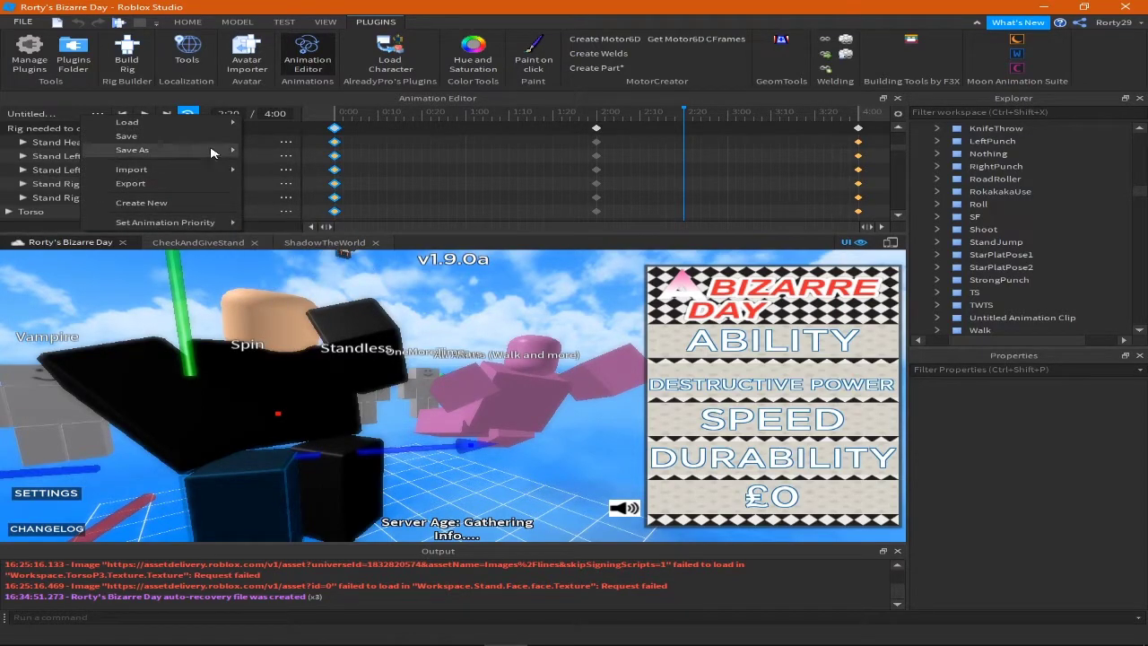
pyautogui.click(351, 188)
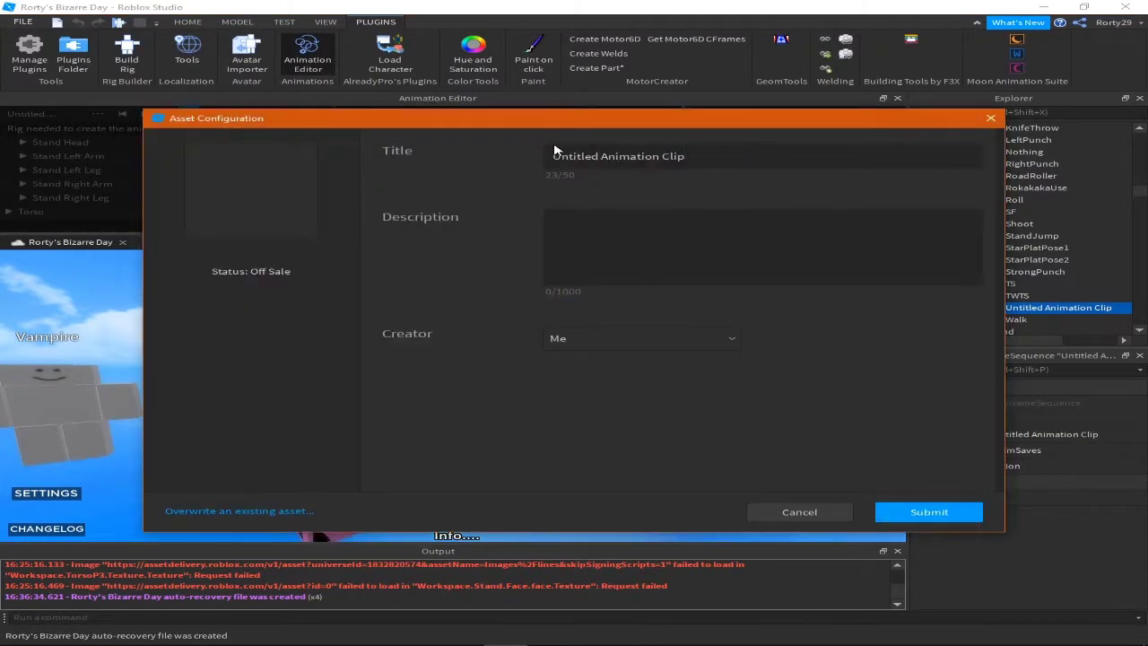
pyautogui.tripleClick(578, 159)
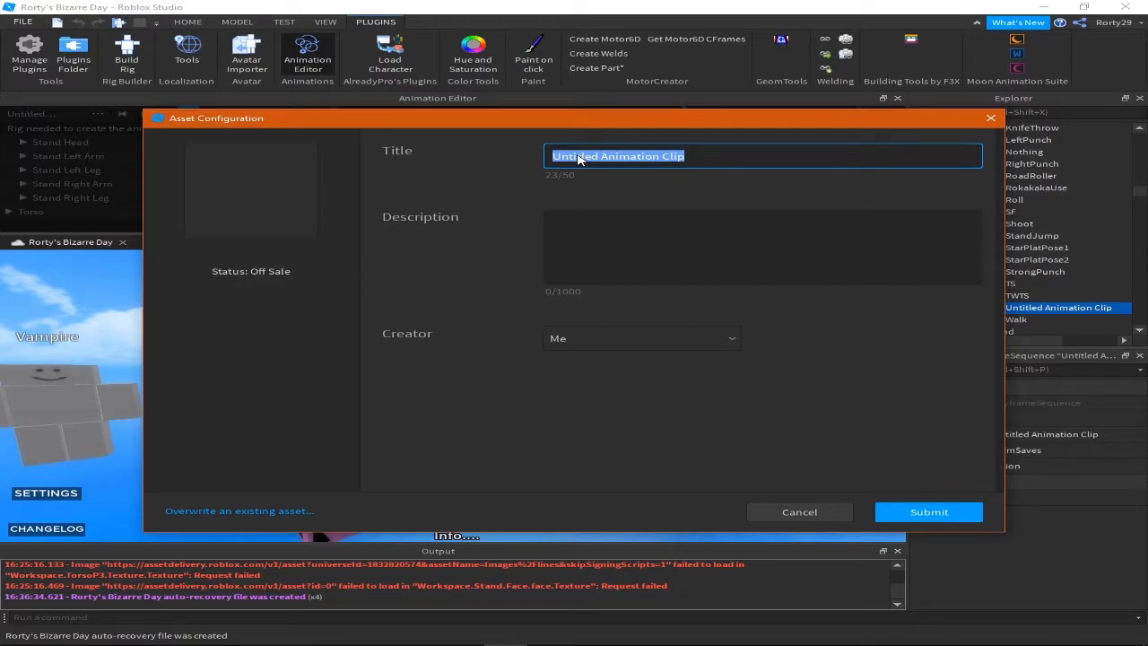
pyautogui.write('StarPlatinum Pose2')
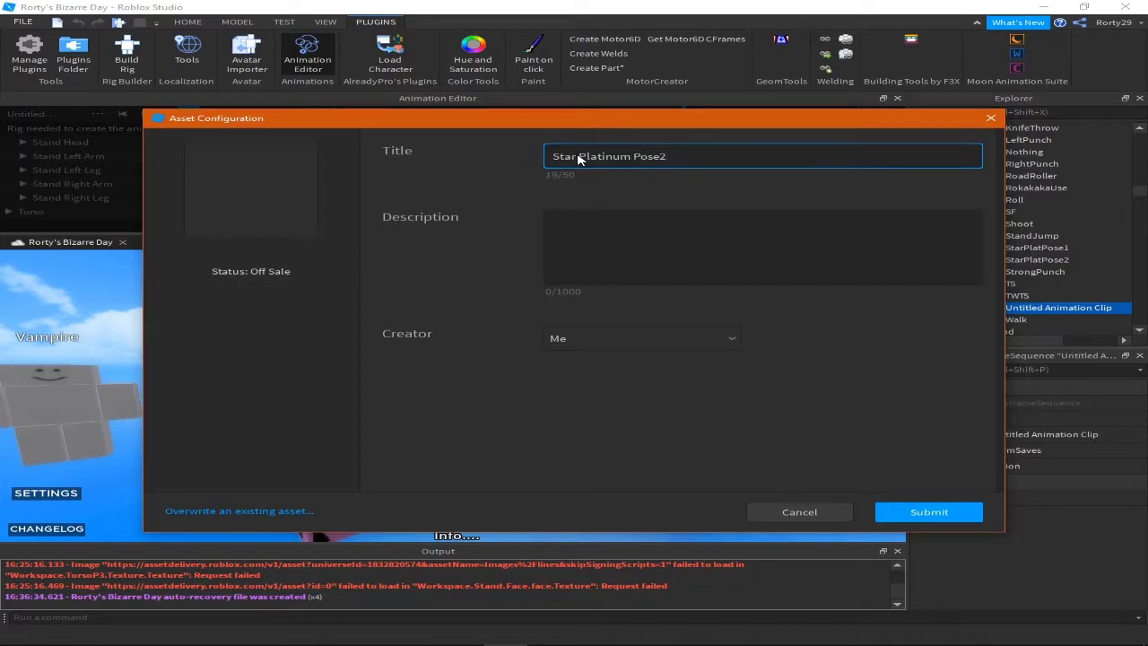
pyautogui.press('Return')
pyautogui.click(929, 512)
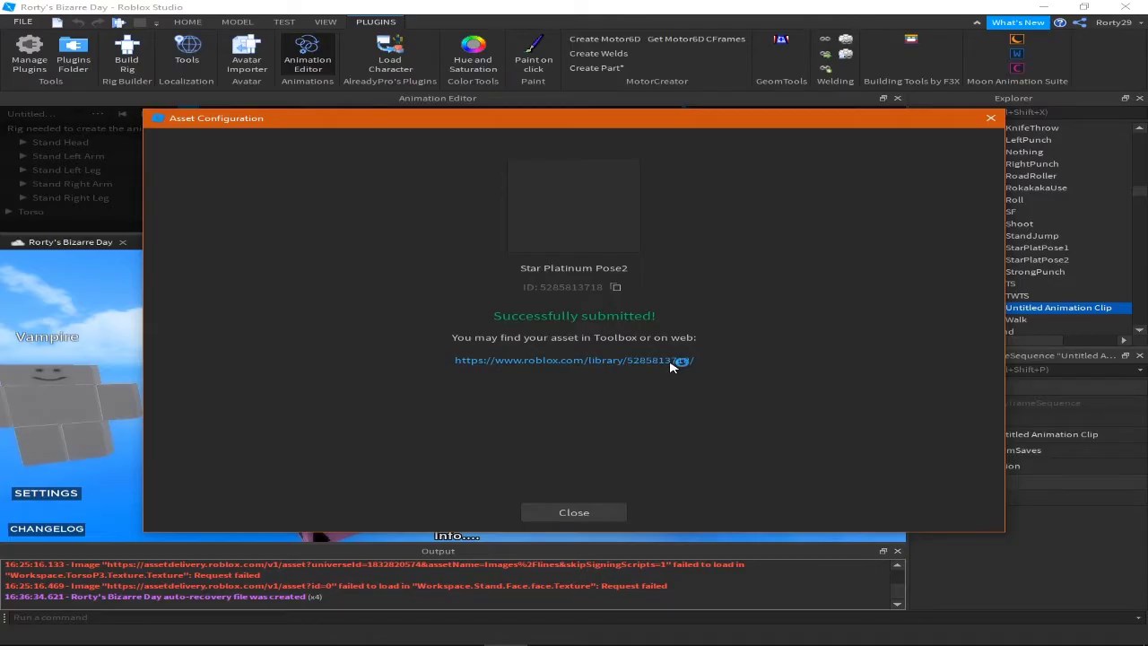
pyautogui.click(673, 362)
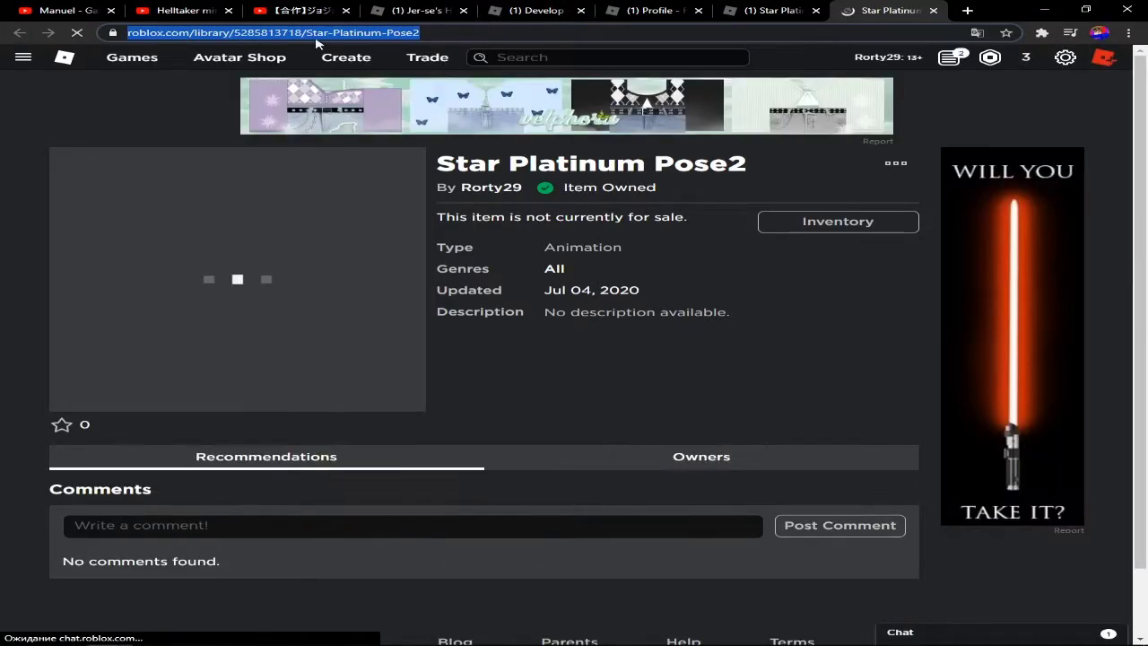
pyautogui.doubleClick(358, 33)
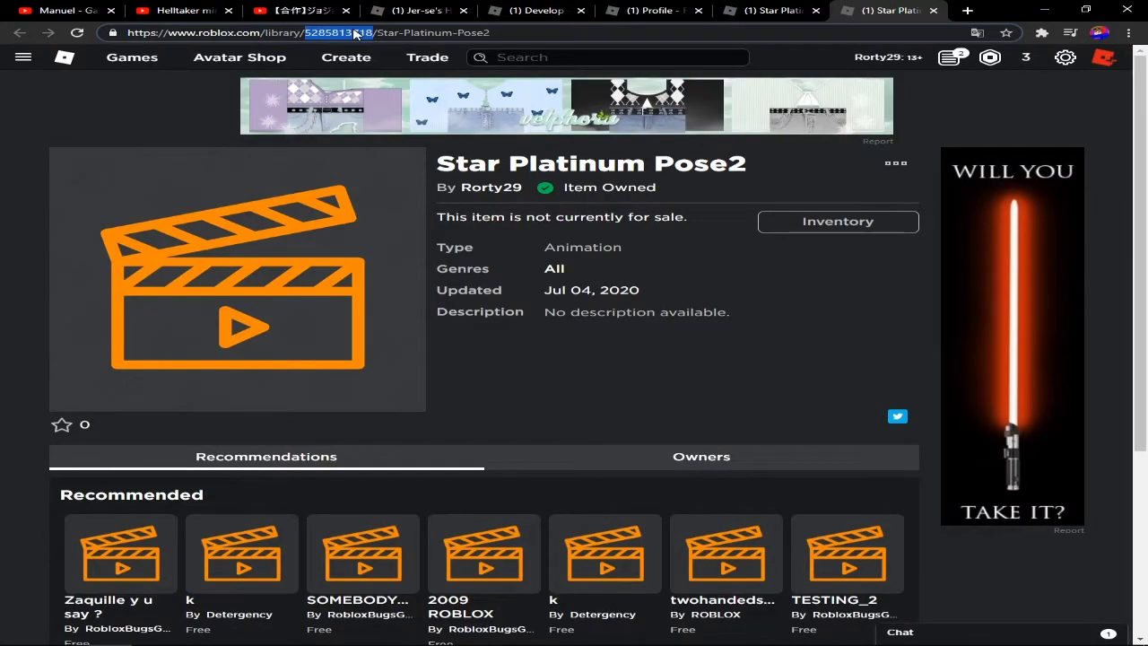
pyautogui.hotkey('alt', 'Tab')
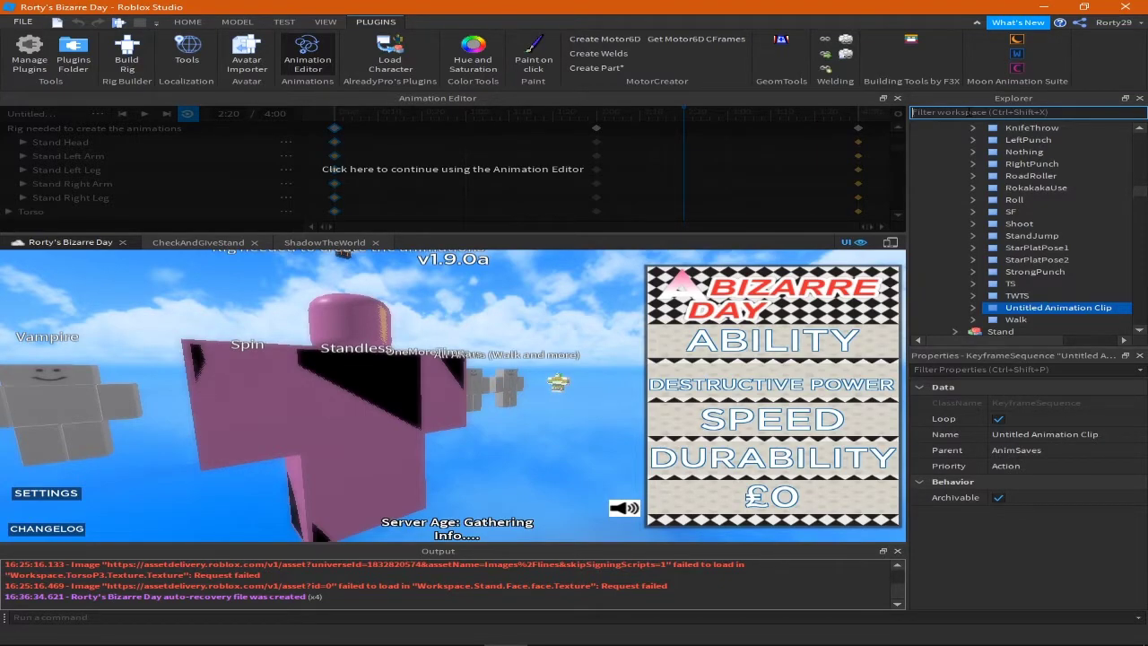
# Filter Explorer for 'Pose1' and select StarPlatinumStand's Pose1 animation.
pyautogui.write('Pose1')
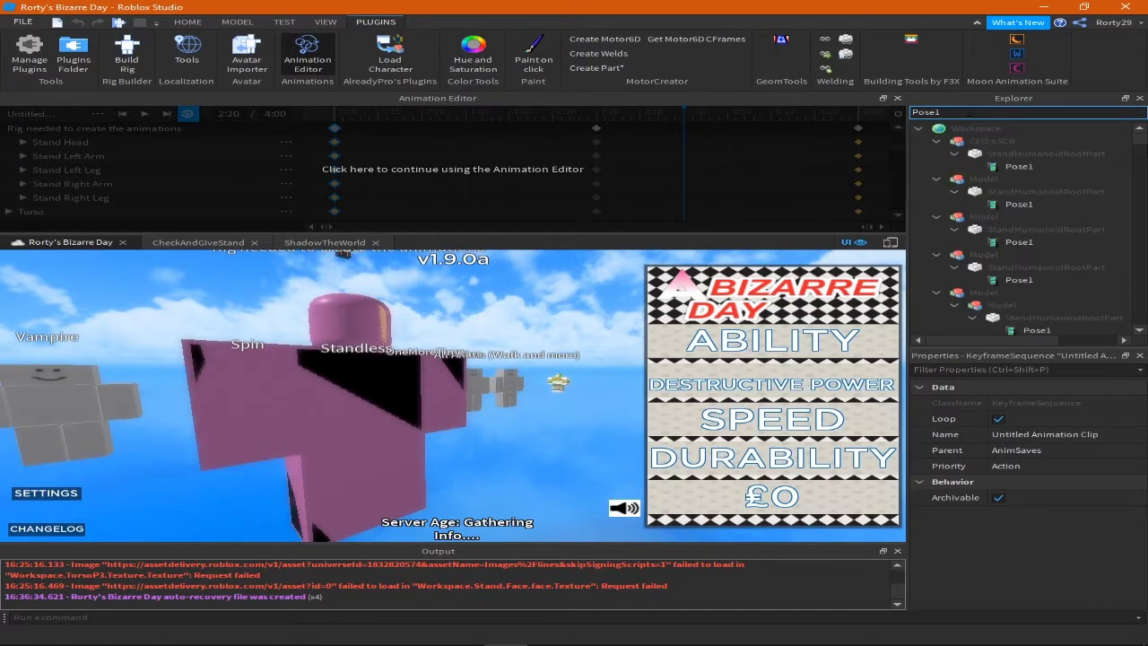
pyautogui.moveTo(1139, 141); pyautogui.dragTo(1139, 278)
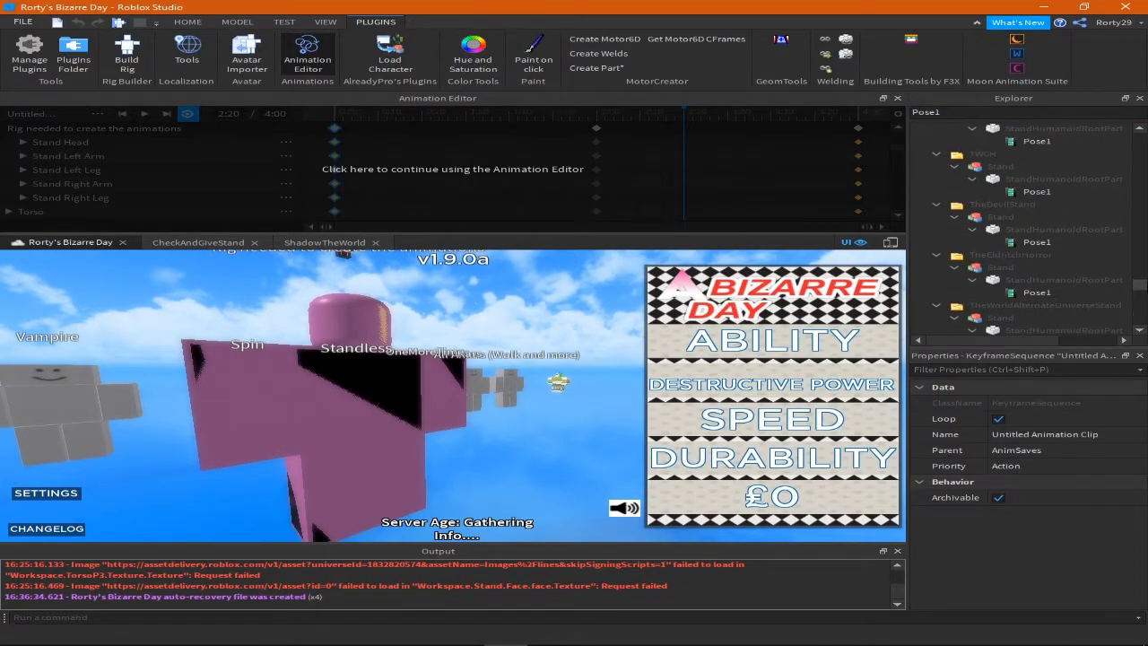
pyautogui.scroll(3, 982, 224)
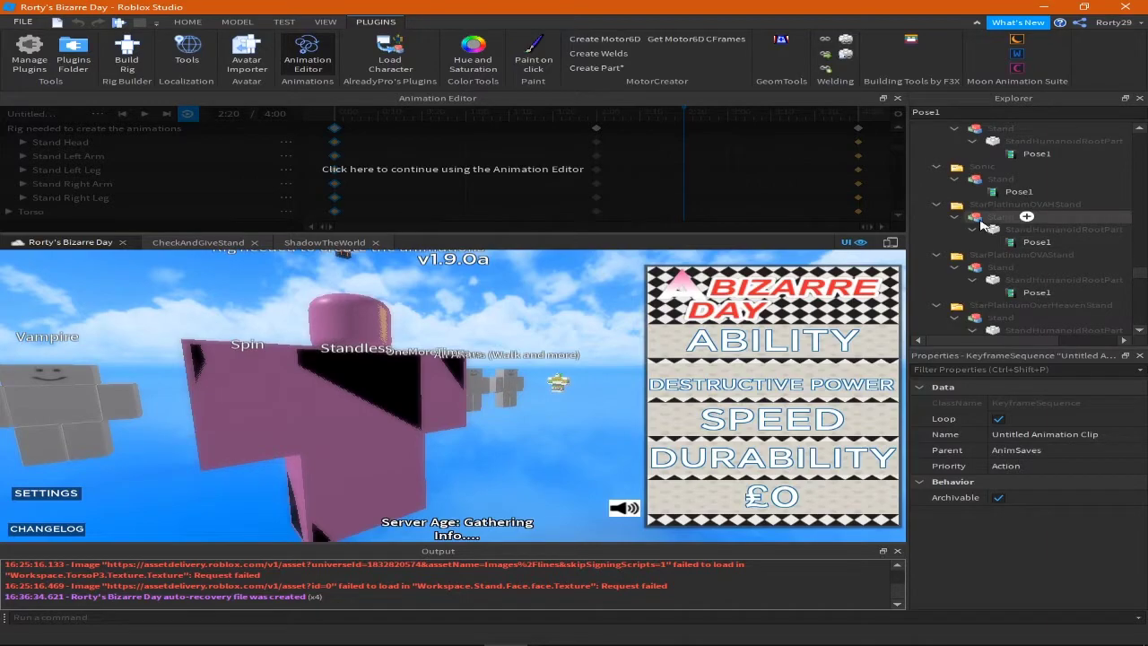
pyautogui.scroll(-2, 1013, 266)
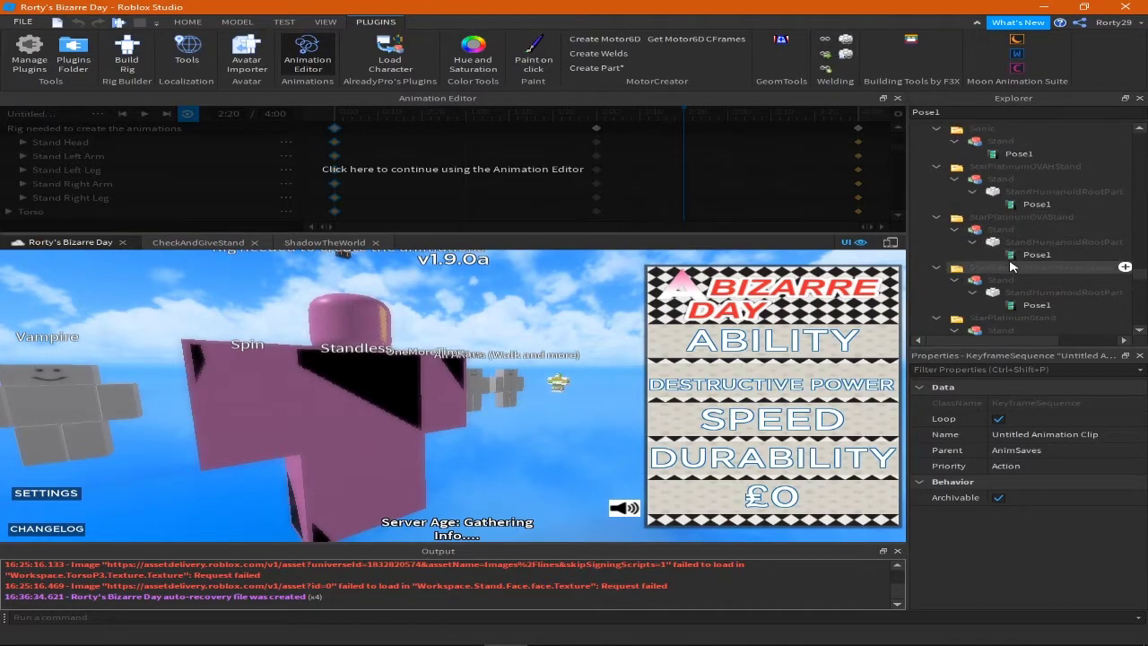
pyautogui.scroll(-2, 1012, 266)
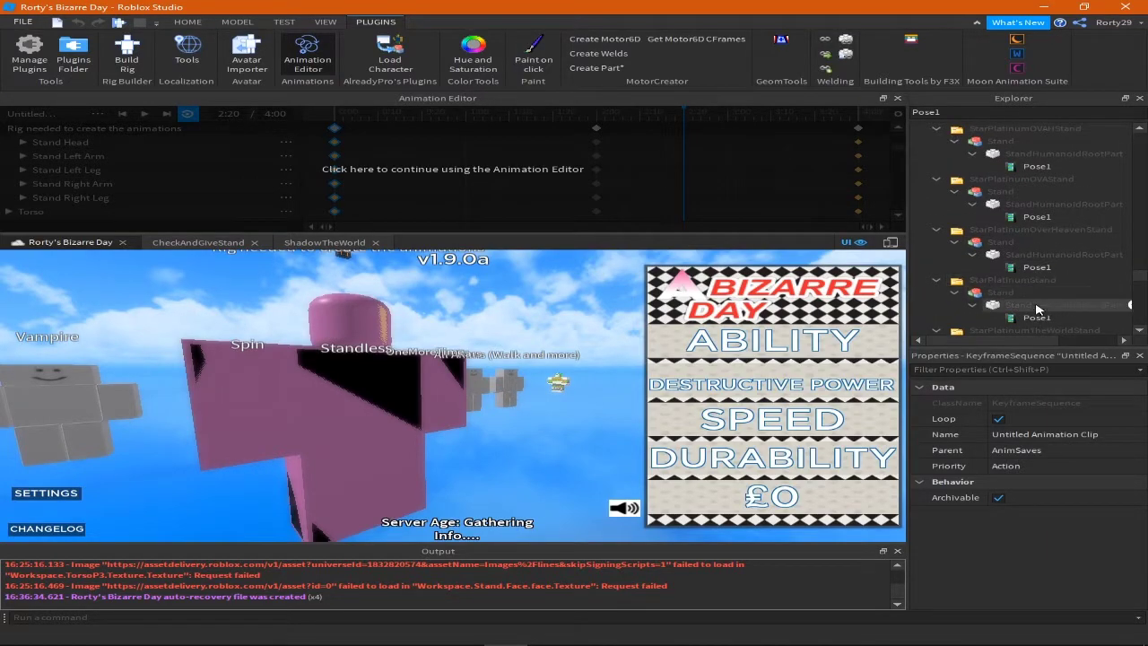
pyautogui.click(1037, 318)
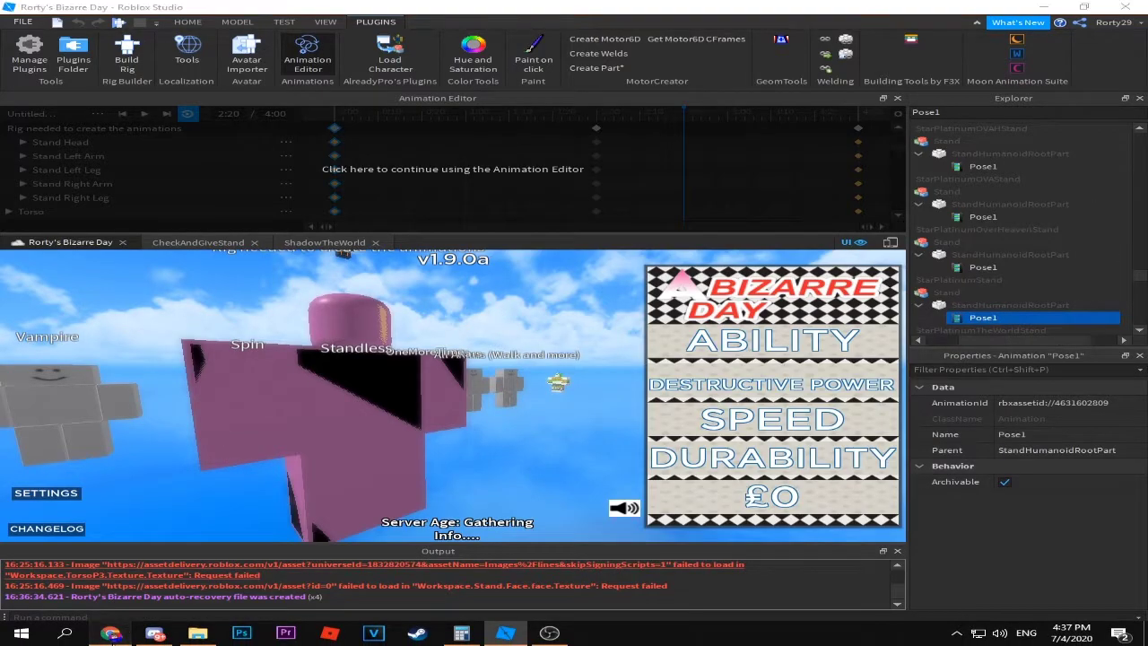
pyautogui.click(109, 634)
pyautogui.click(771, 10)
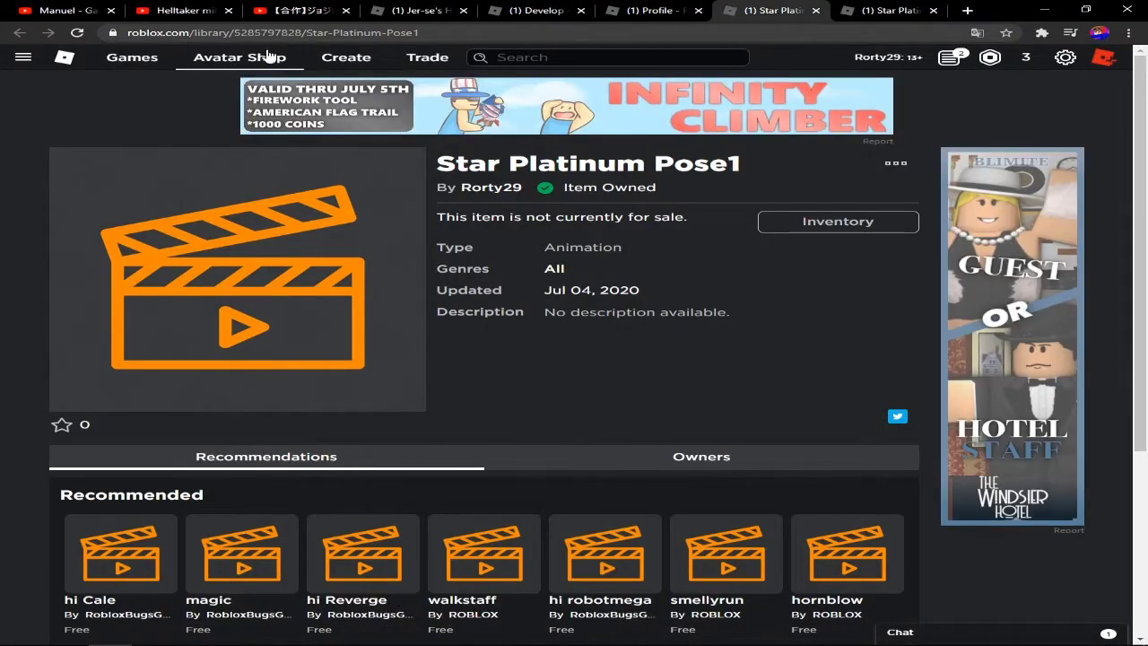
pyautogui.click(271, 33)
pyautogui.doubleClick(337, 33)
pyautogui.hotkey('ctrl', 'c')
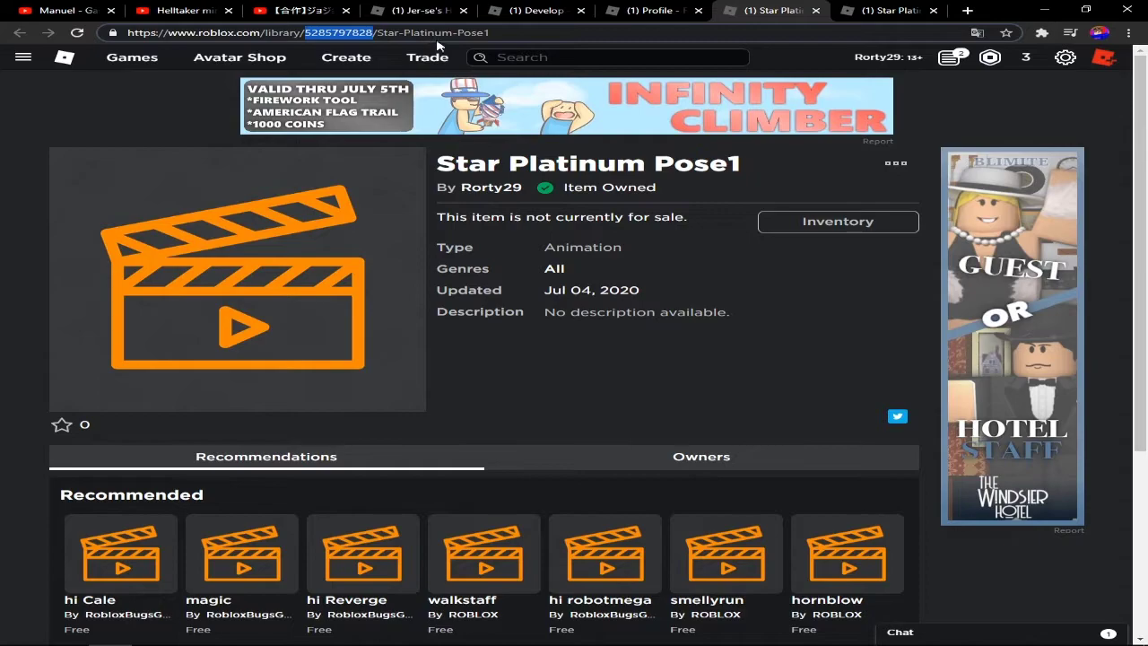
pyautogui.click(504, 633)
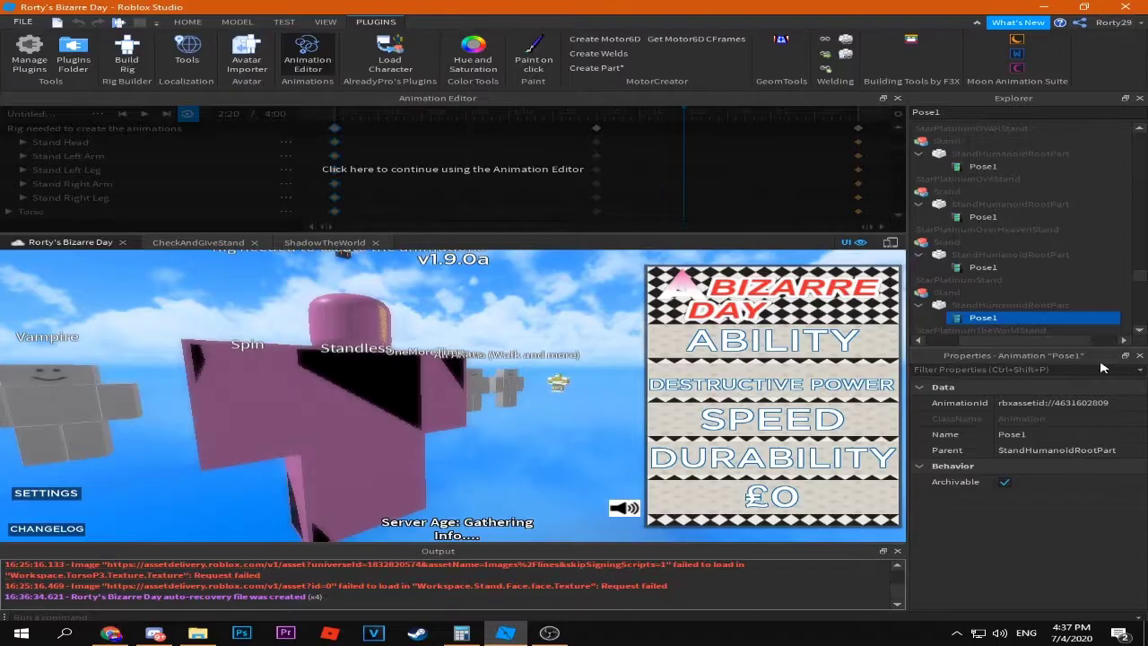
pyautogui.click(1054, 402)
pyautogui.hotkey('ctrl', 'v')
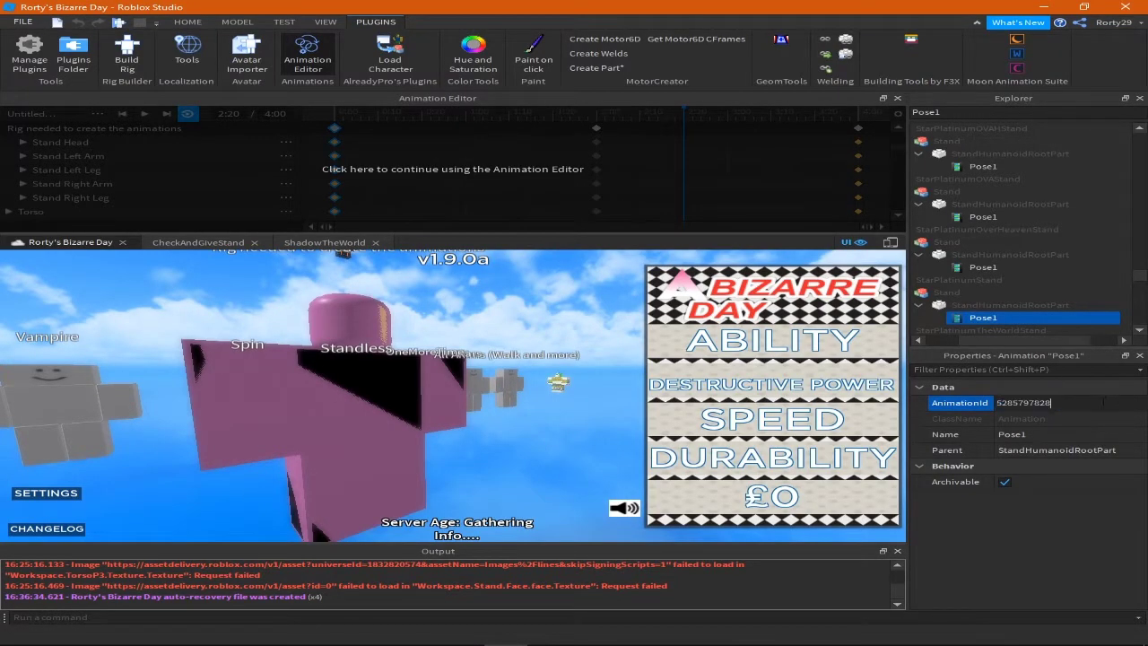
pyautogui.press('Return')
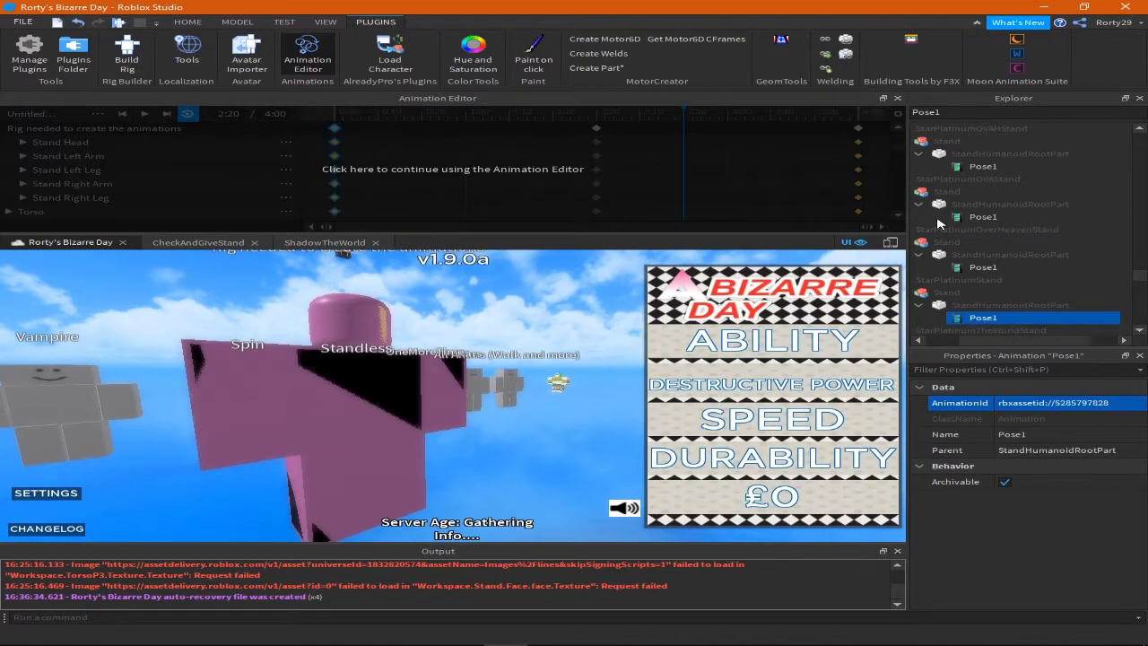
# Remove the '1' from the Explorer filter text.
pyautogui.scroll(-3, 977, 285)
pyautogui.click(993, 114)
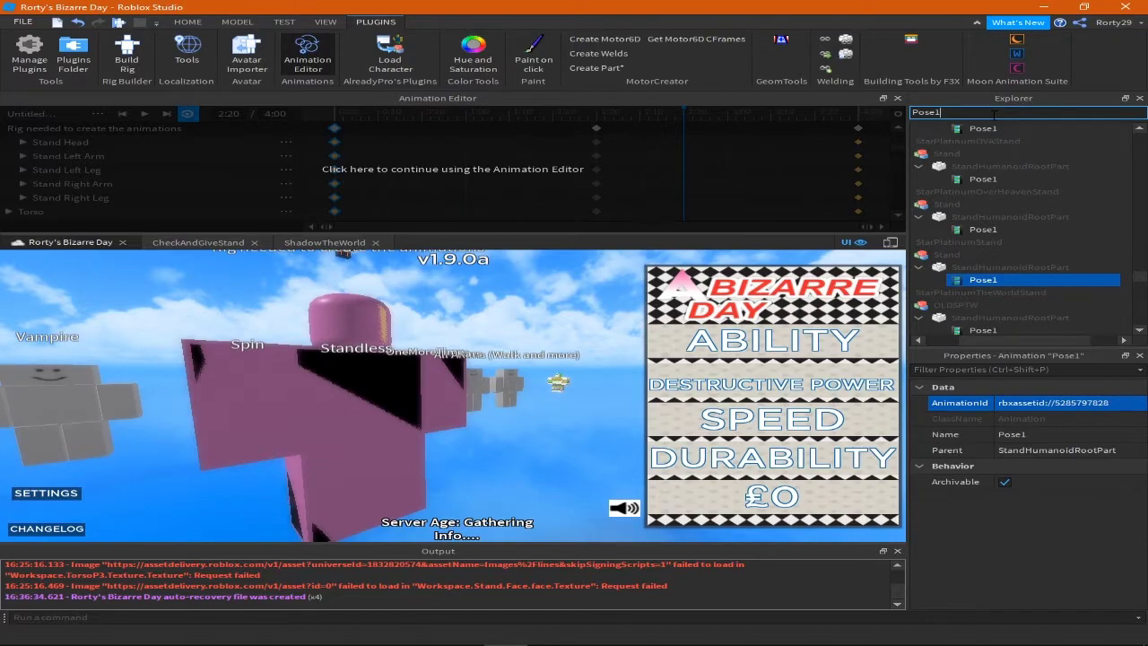
pyautogui.press('BackSpace')
# Filter Explorer for Pose2 and select the Pose2 under StarPlatinumOverHeavenStand.
pyautogui.write('2')
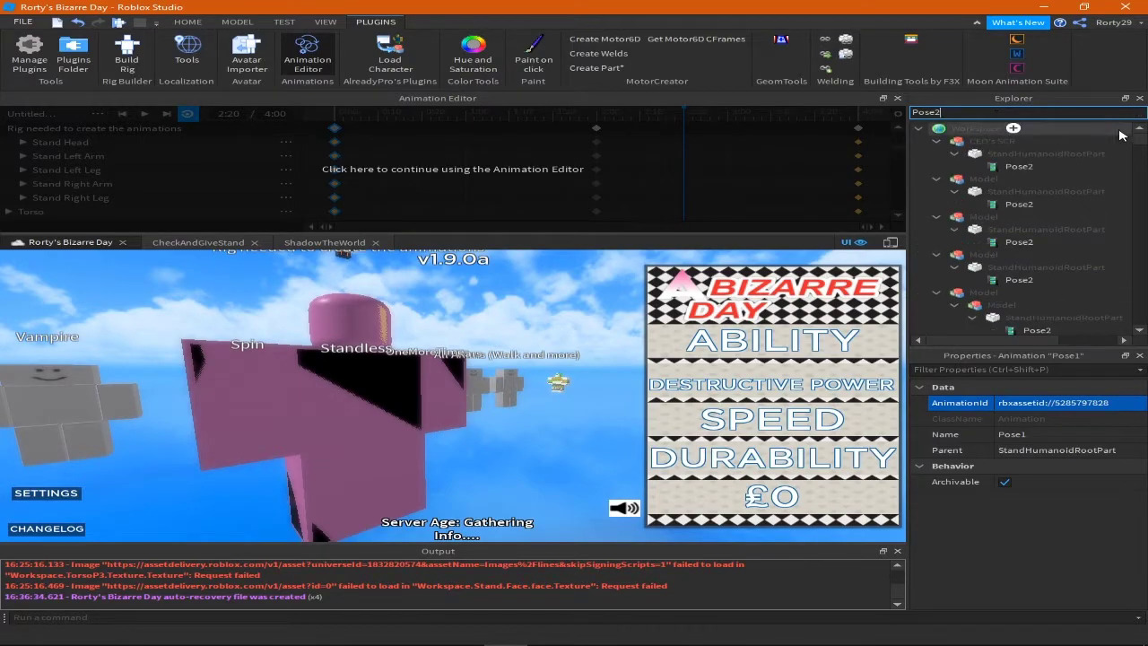
pyautogui.click(1142, 140)
pyautogui.moveTo(1142, 141)
pyautogui.mouseDown()
pyautogui.moveTo(1131, 312)
pyautogui.moveTo(1141, 286)
pyautogui.mouseUp()
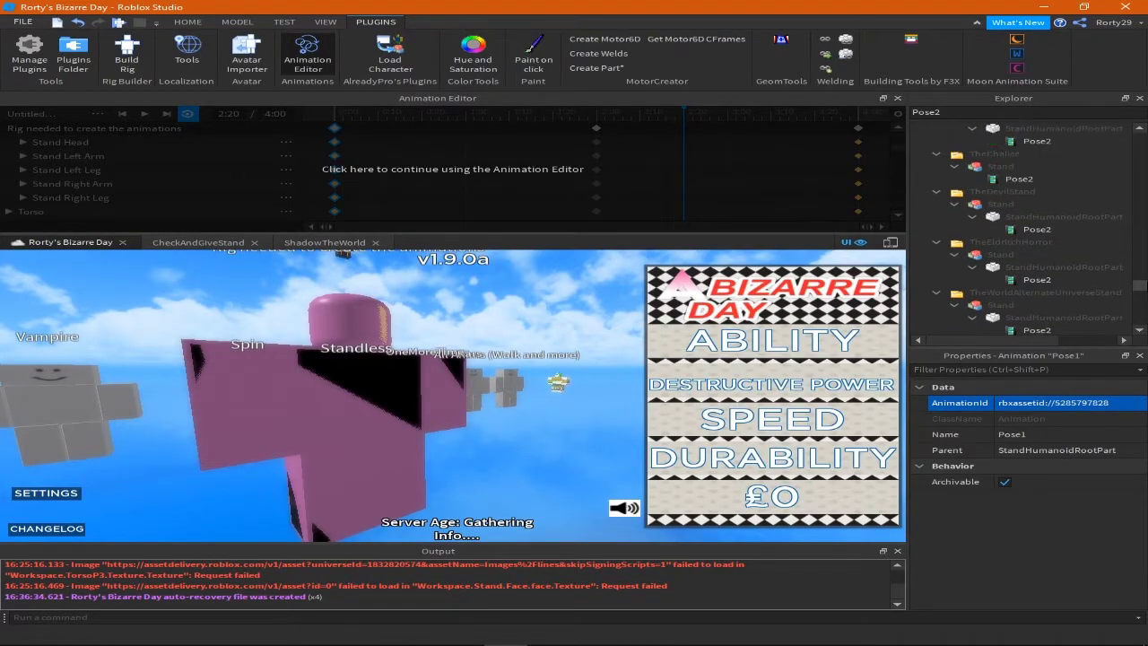
pyautogui.moveTo(1140, 286); pyautogui.dragTo(1140, 280)
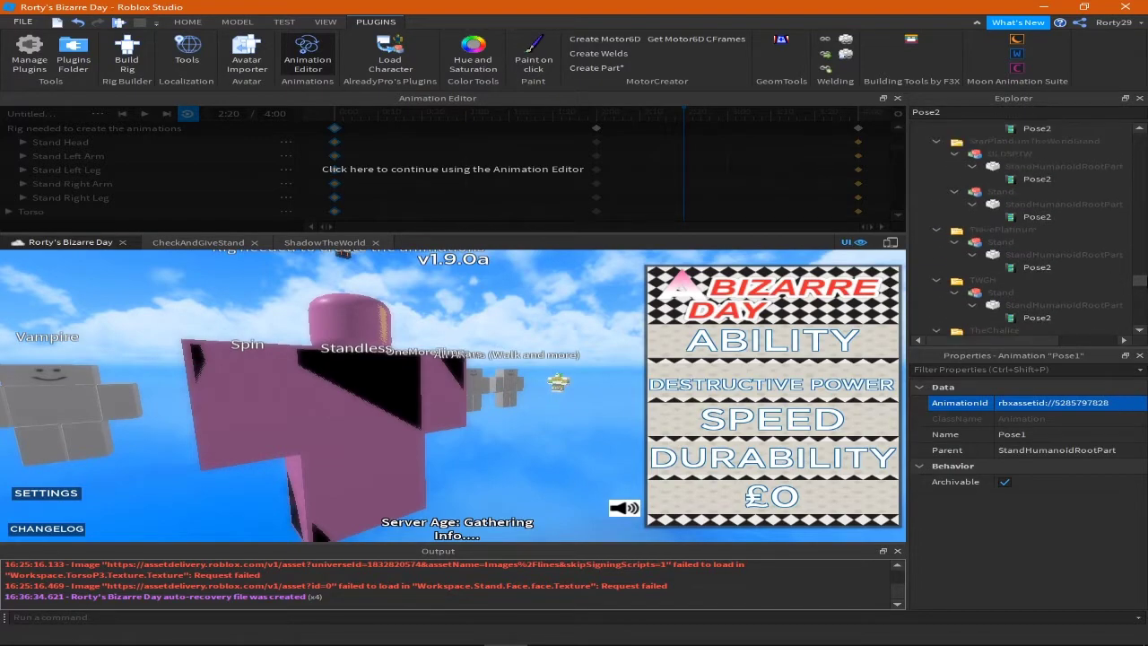
pyautogui.moveTo(1140, 280); pyautogui.dragTo(1140, 274)
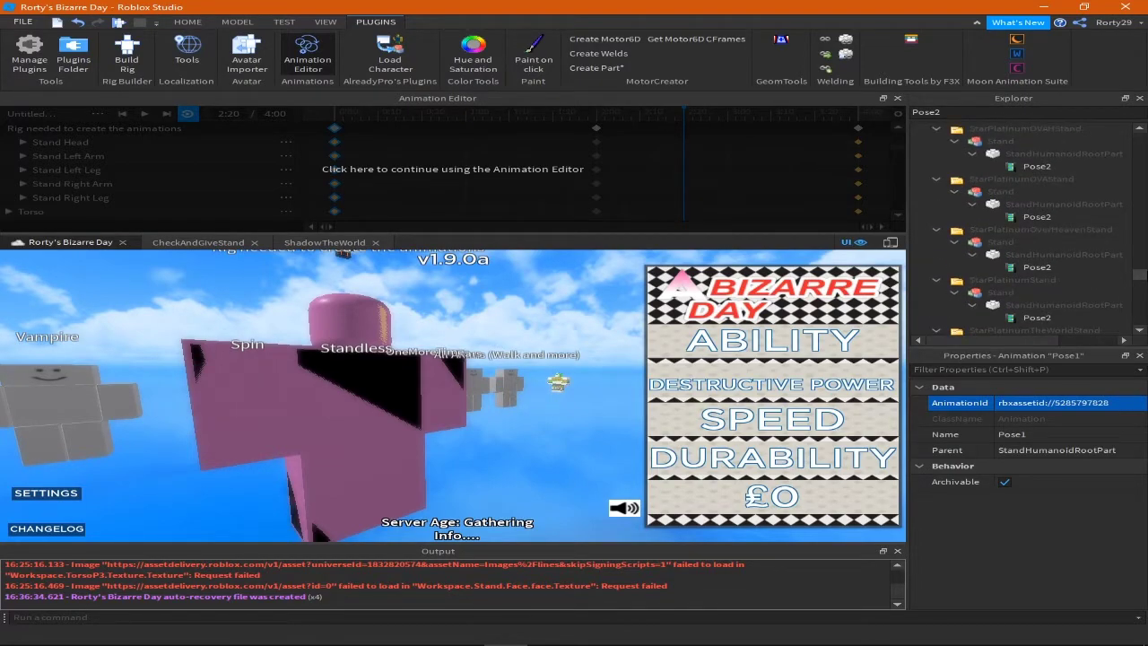
pyautogui.click(1036, 266)
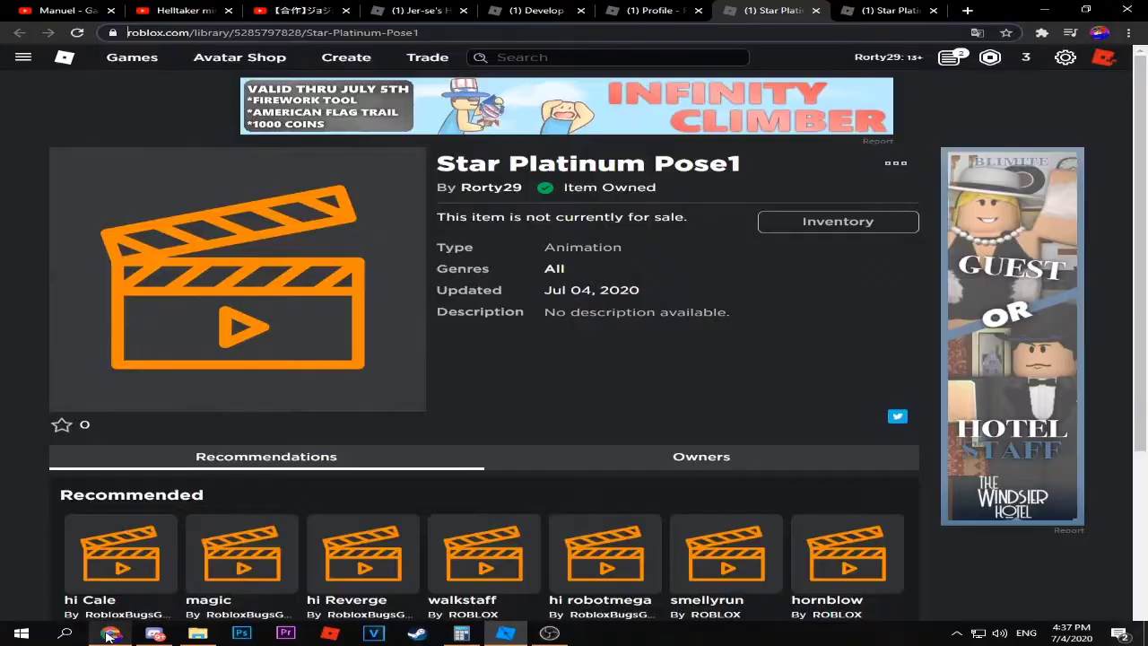
pyautogui.click(883, 10)
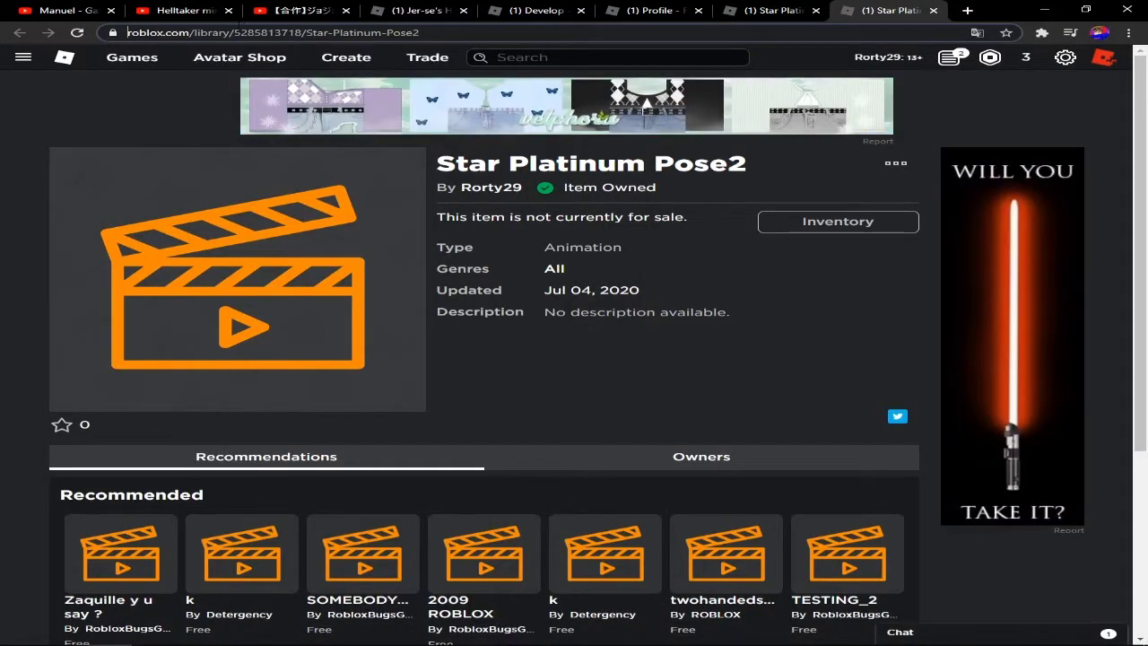
pyautogui.click(261, 32)
pyautogui.doubleClick(323, 32)
pyautogui.hotkey('ctrl', 'c')
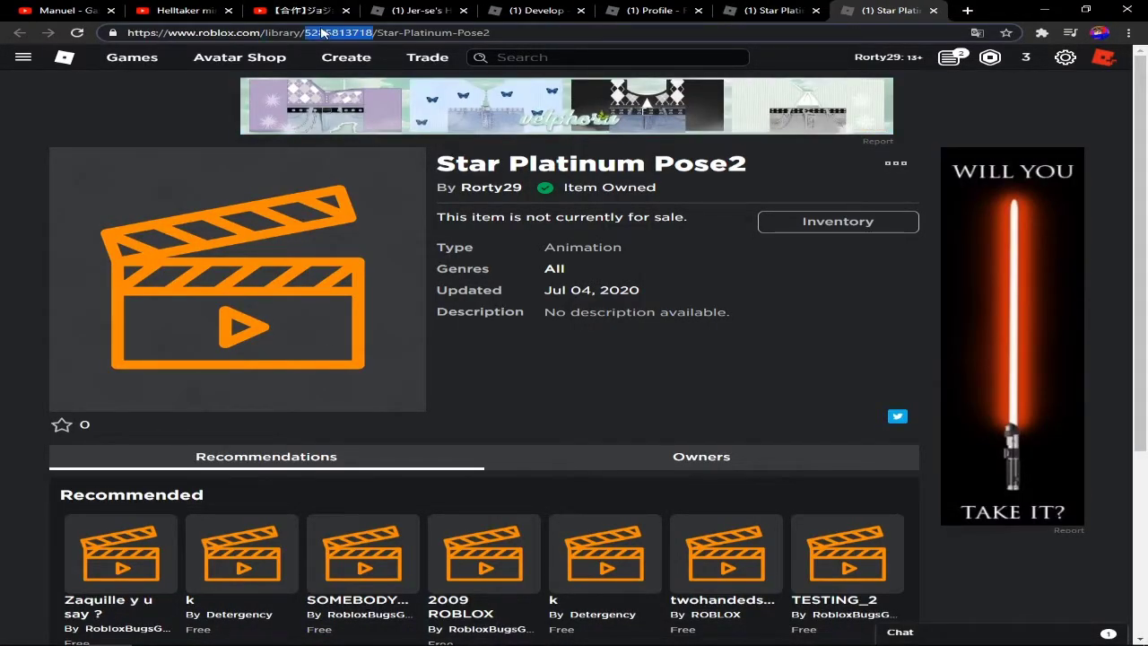
pyautogui.click(505, 634)
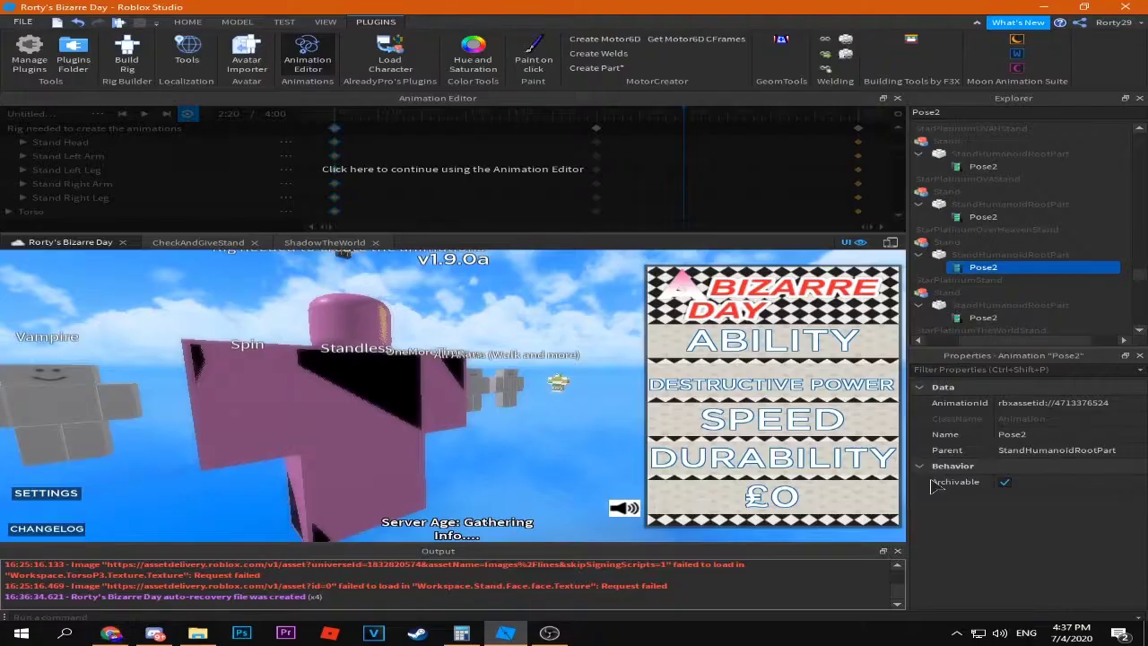
pyautogui.click(1058, 403)
pyautogui.hotkey('ctrl', 'v')
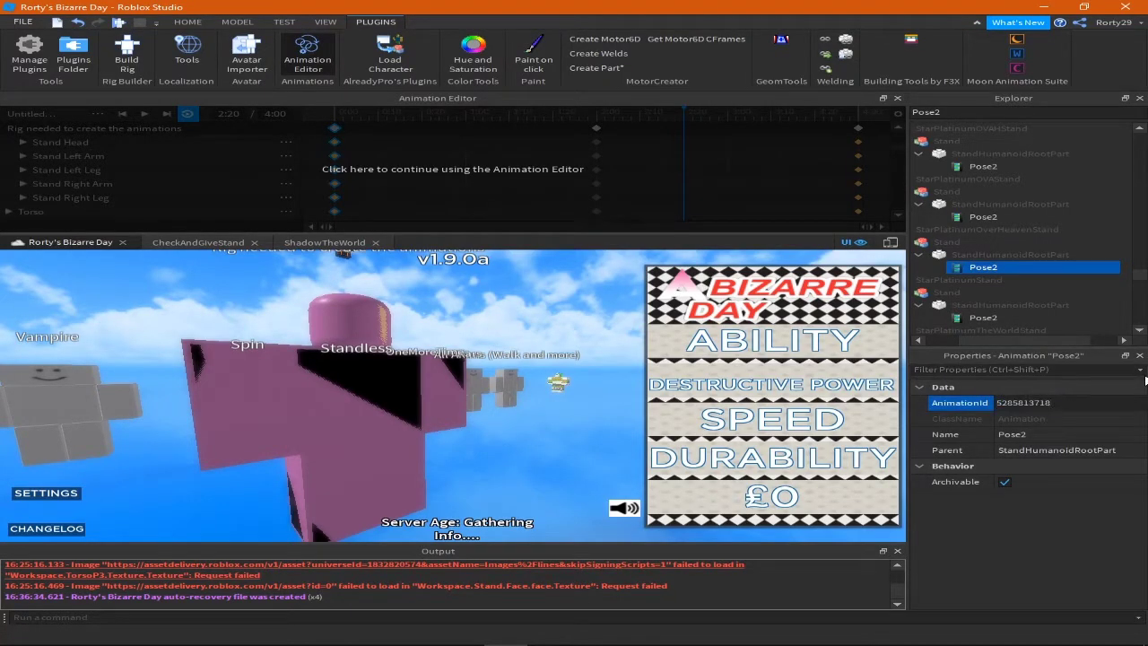
pyautogui.press('Return')
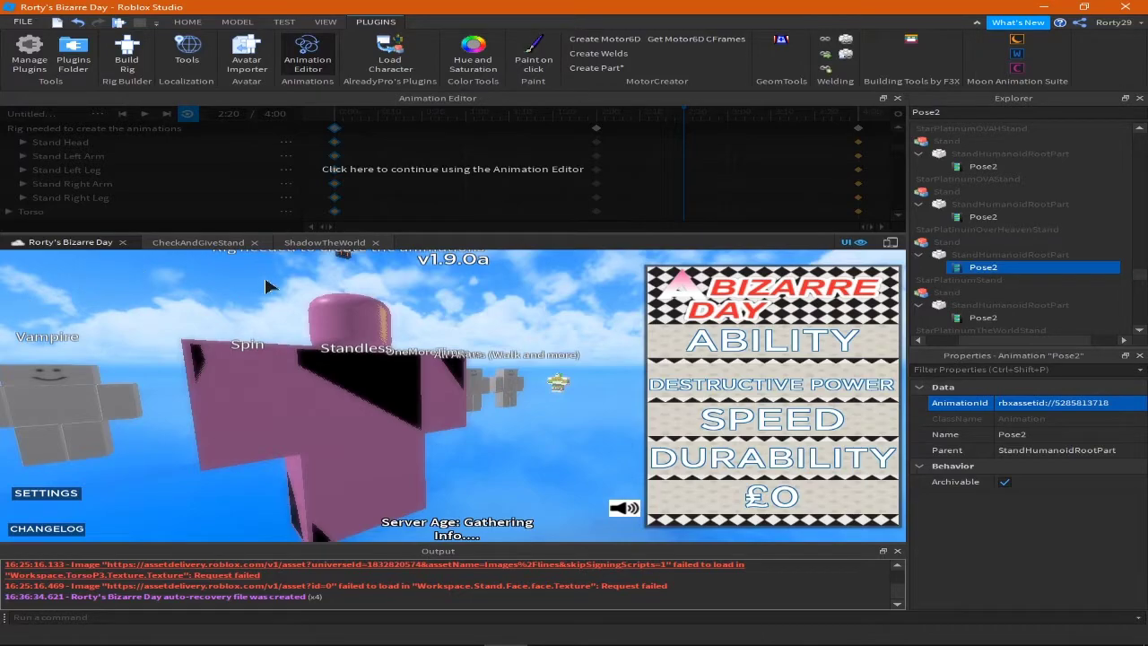
# Look over the CheckAndGiveStand script, then return to the 3D view.
pyautogui.click(171, 242)
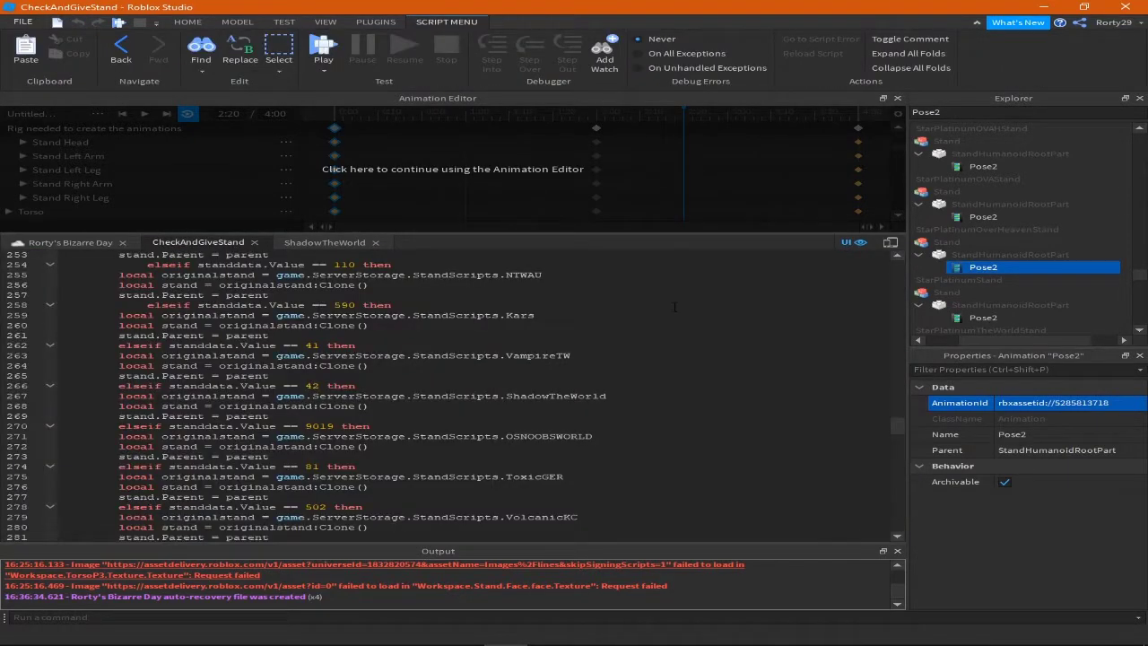
pyautogui.scroll(-5, 597, 283)
pyautogui.scroll(-5, 596, 283)
pyautogui.scroll(5, 596, 283)
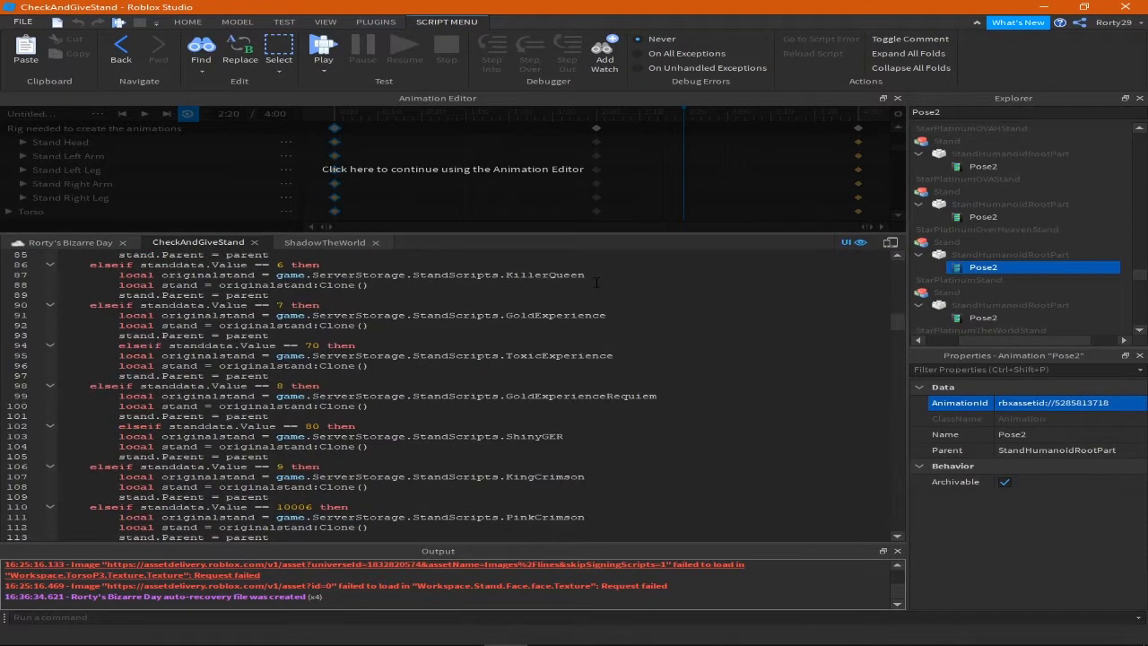
pyautogui.click(70, 242)
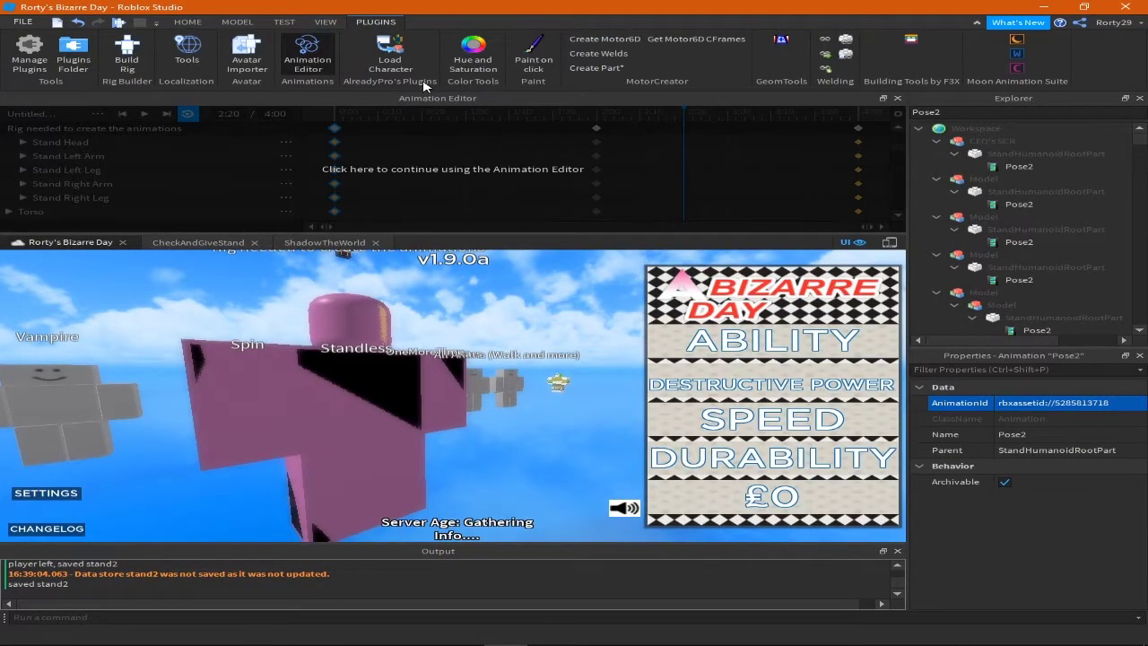
# Publish Rorty's Bizarre Day to Roblox from the File menu, then bring the browser forward.
pyautogui.click(22, 22)
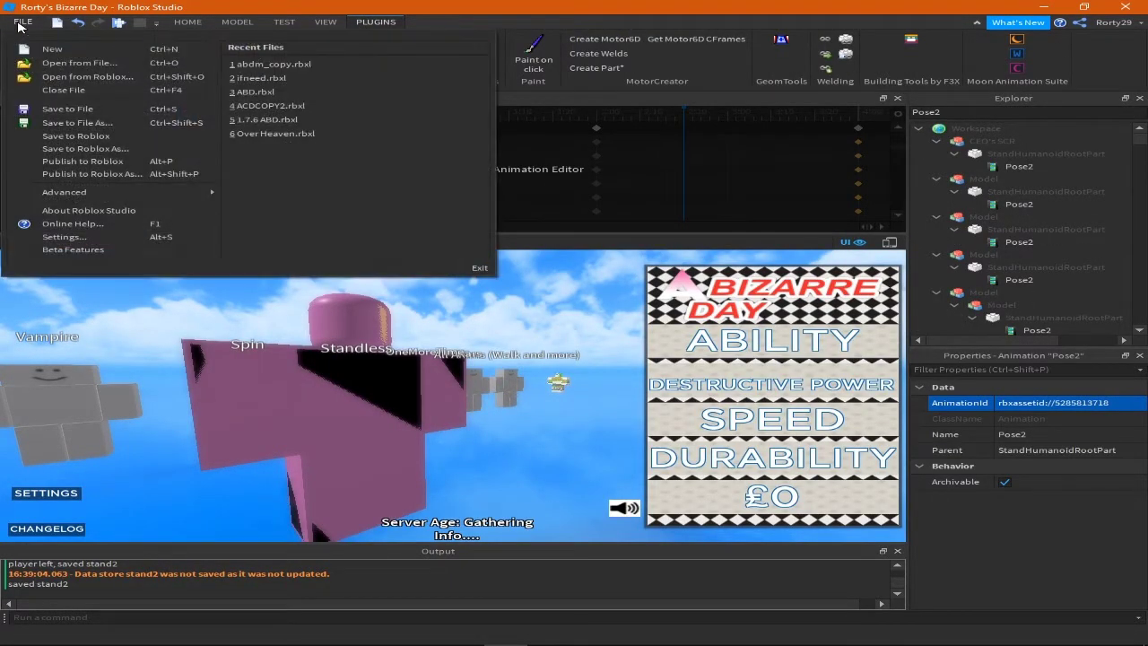
pyautogui.click(85, 161)
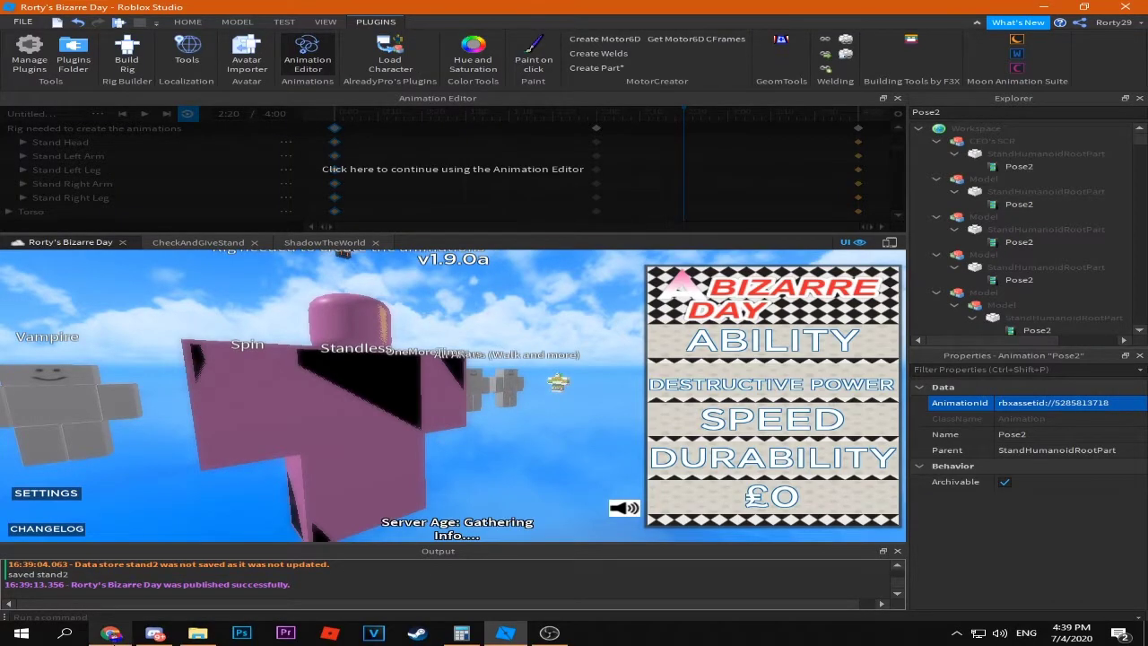
pyautogui.click(111, 634)
pyautogui.click(387, 8)
# Go to Roblox Home, open Rorty's Bizarre Day, and press Play to launch it.
pyautogui.click(503, 8)
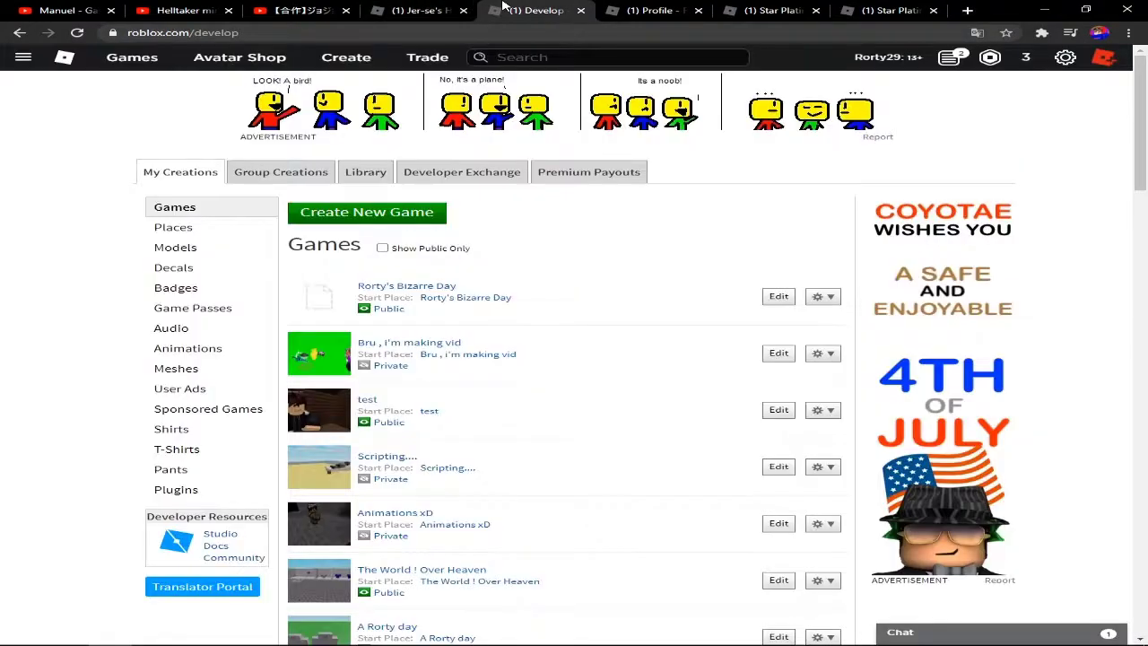
pyautogui.click(688, 9)
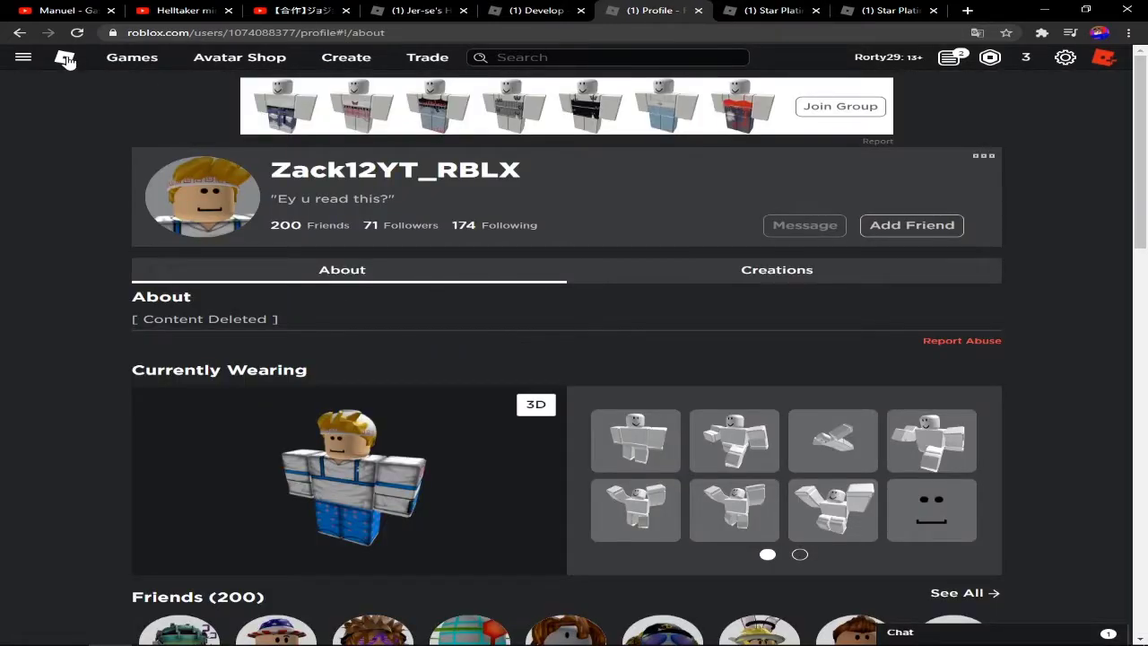
pyautogui.click(67, 59)
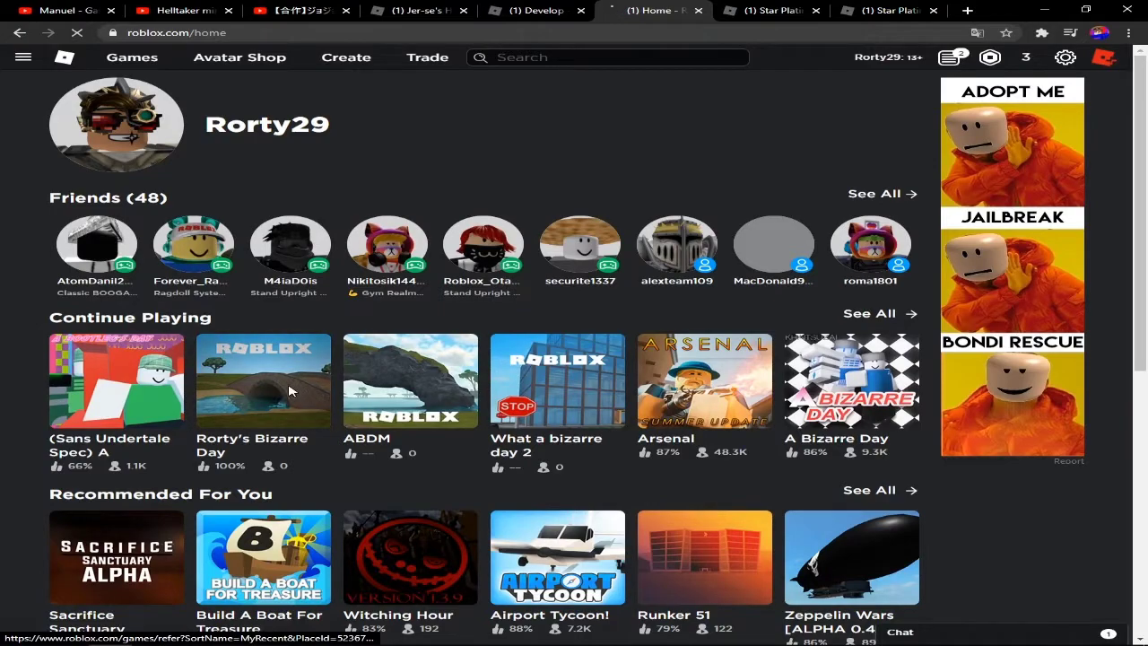
pyautogui.click(289, 391)
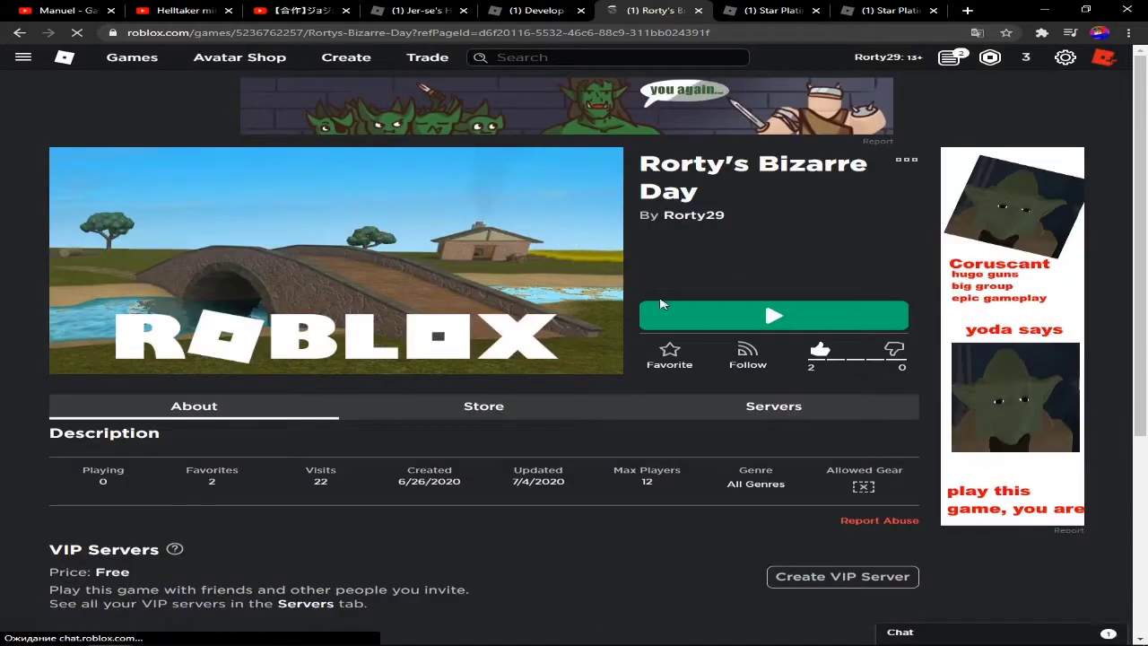
pyautogui.click(660, 310)
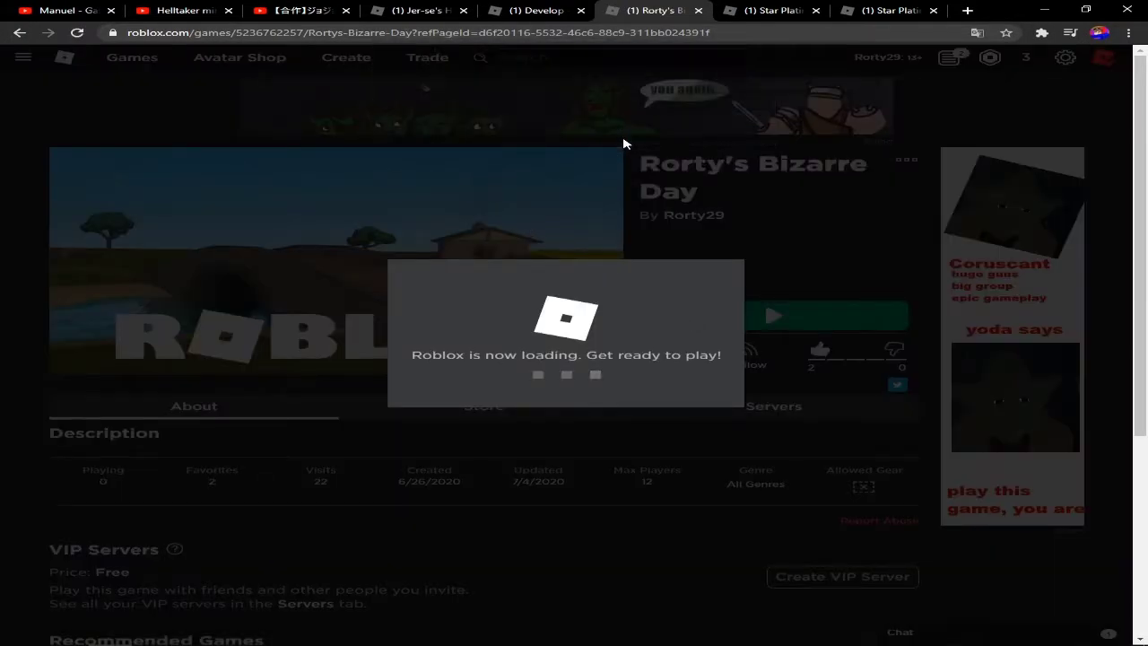
pyautogui.click(152, 637)
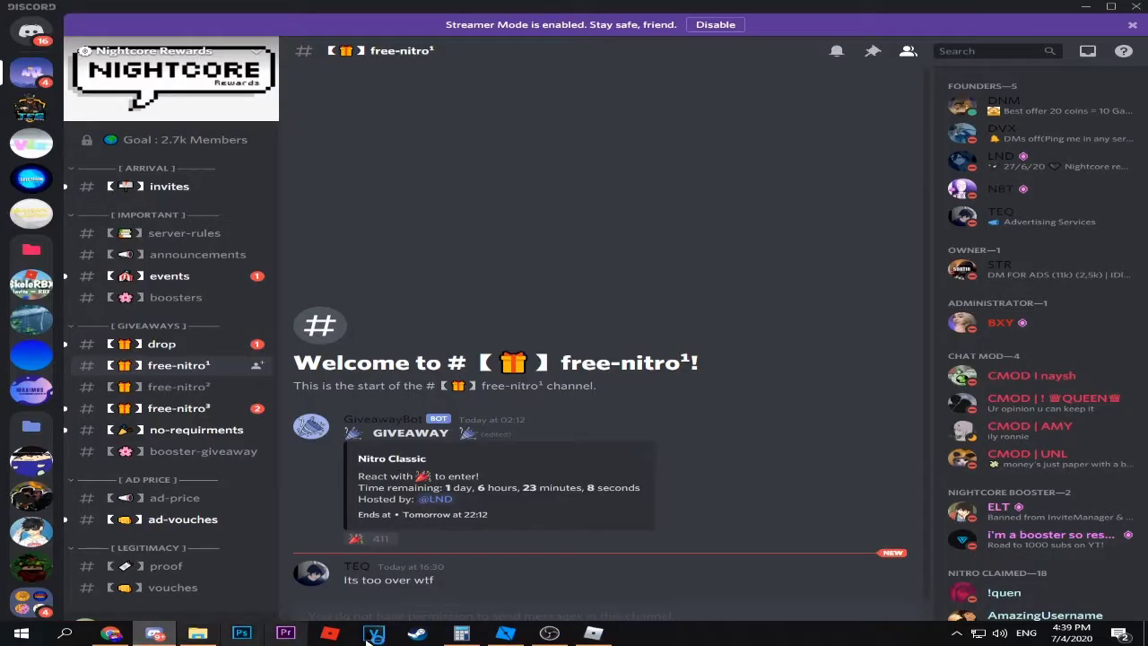
# Browse the drop and events channels, then react 🎉 to the no-requirments Nitro giveaway.
pyautogui.click(184, 410)
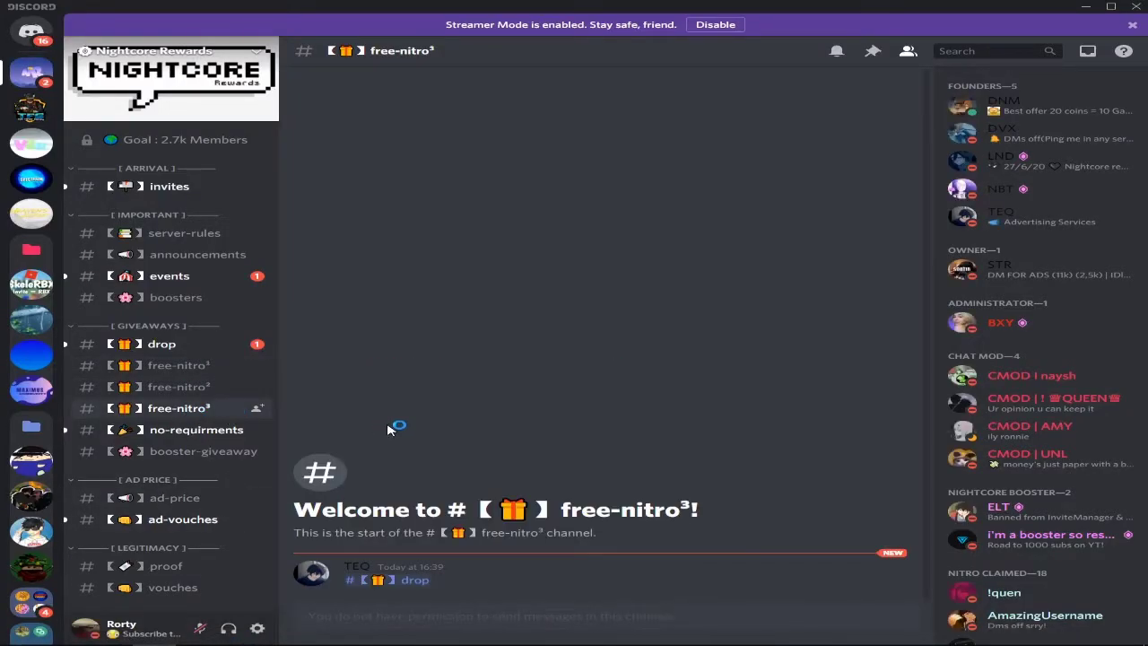
pyautogui.click(163, 345)
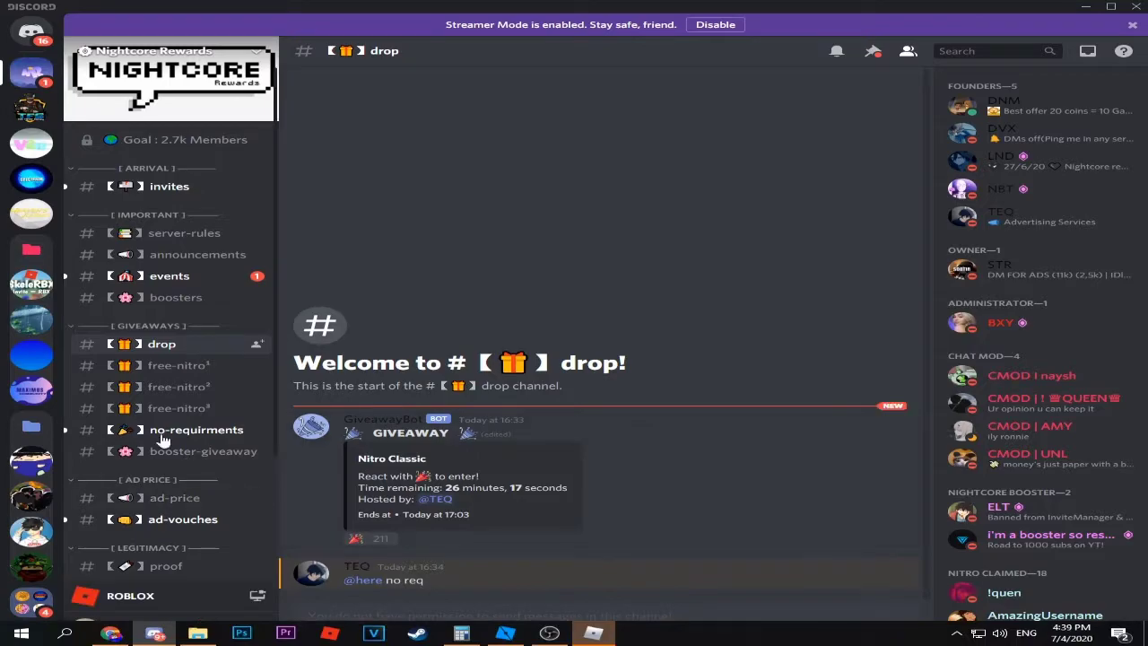
pyautogui.click(169, 276)
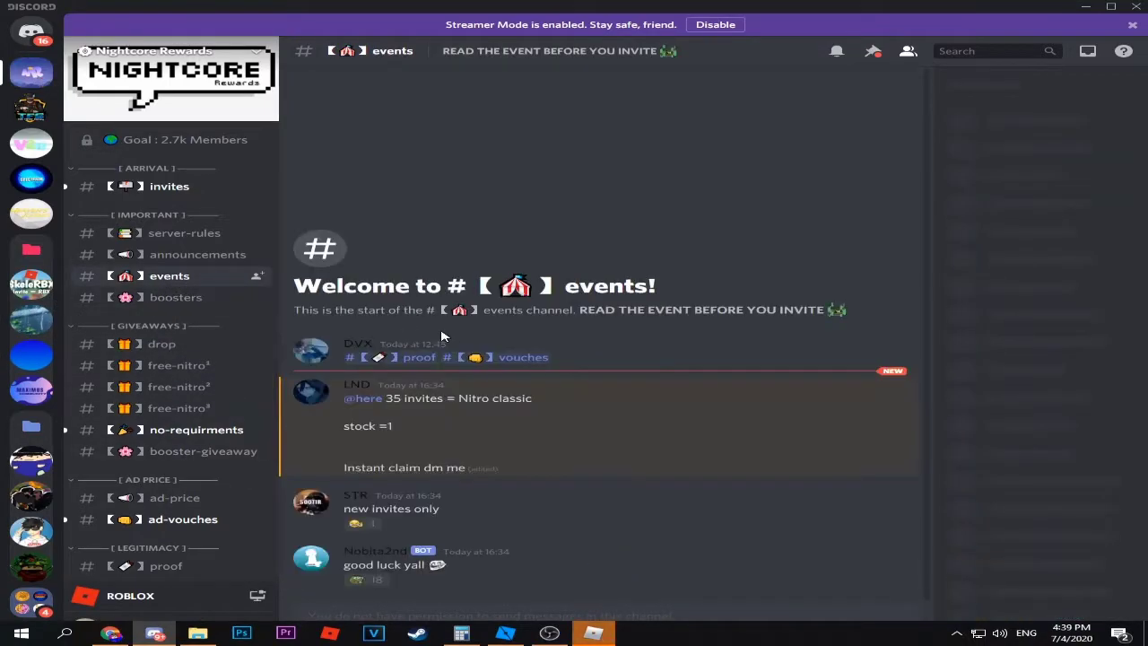
pyautogui.click(161, 345)
pyautogui.moveTo(592, 475)
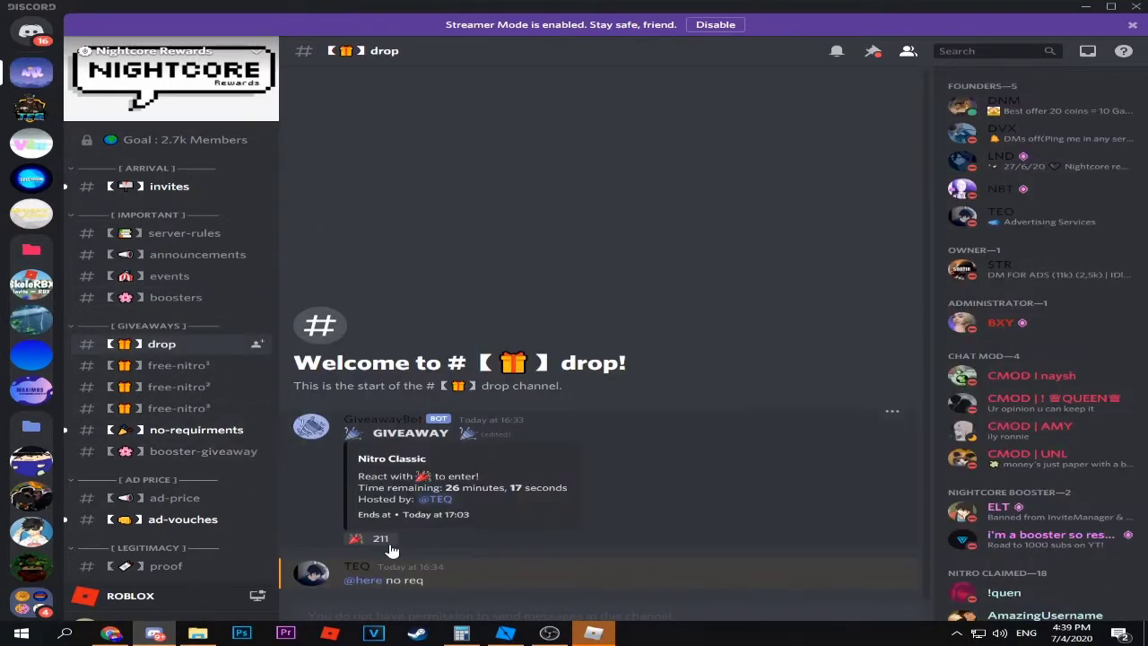
pyautogui.click(179, 431)
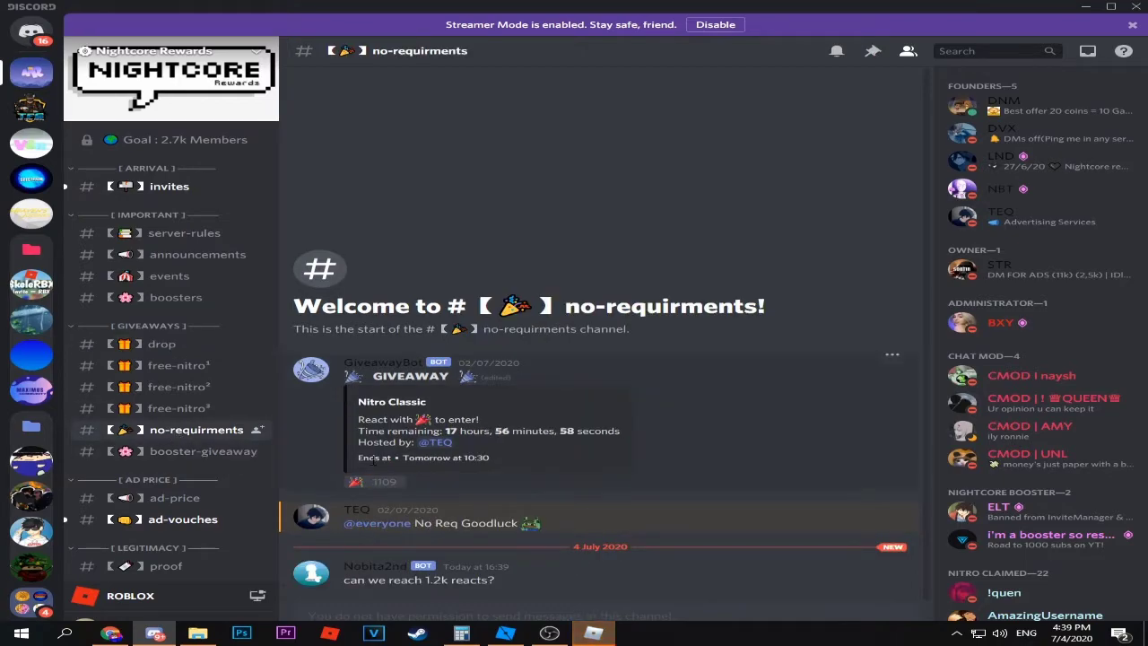
pyautogui.click(364, 485)
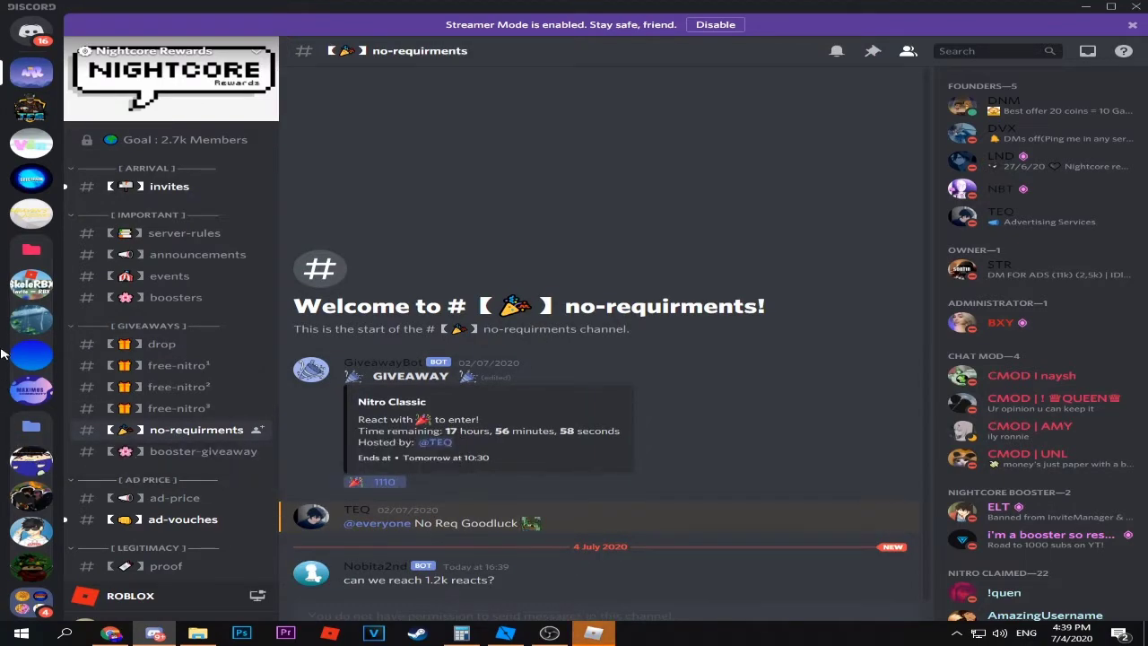
# Browse the GiveawayNite and plushie ennard servers, then bring the loading Roblox game forward.
pyautogui.click(31, 354)
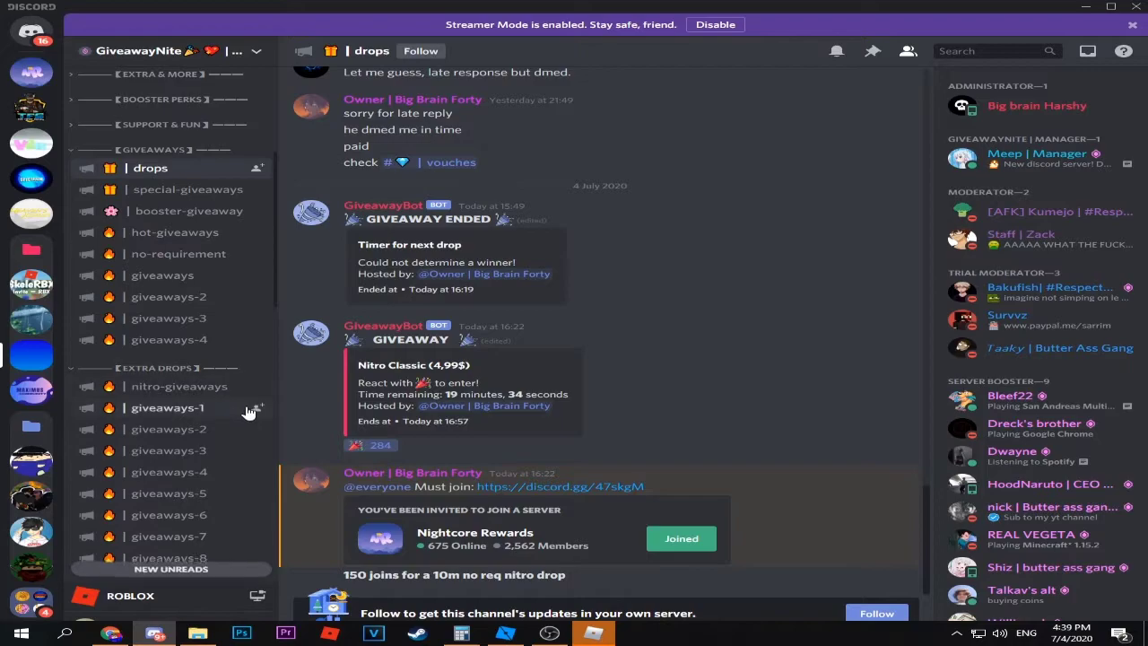
pyautogui.scroll(-3, 162, 451)
pyautogui.scroll(-3, 31, 545)
pyautogui.scroll(-2, 31, 529)
pyautogui.scroll(-1, 36, 502)
pyautogui.click(32, 490)
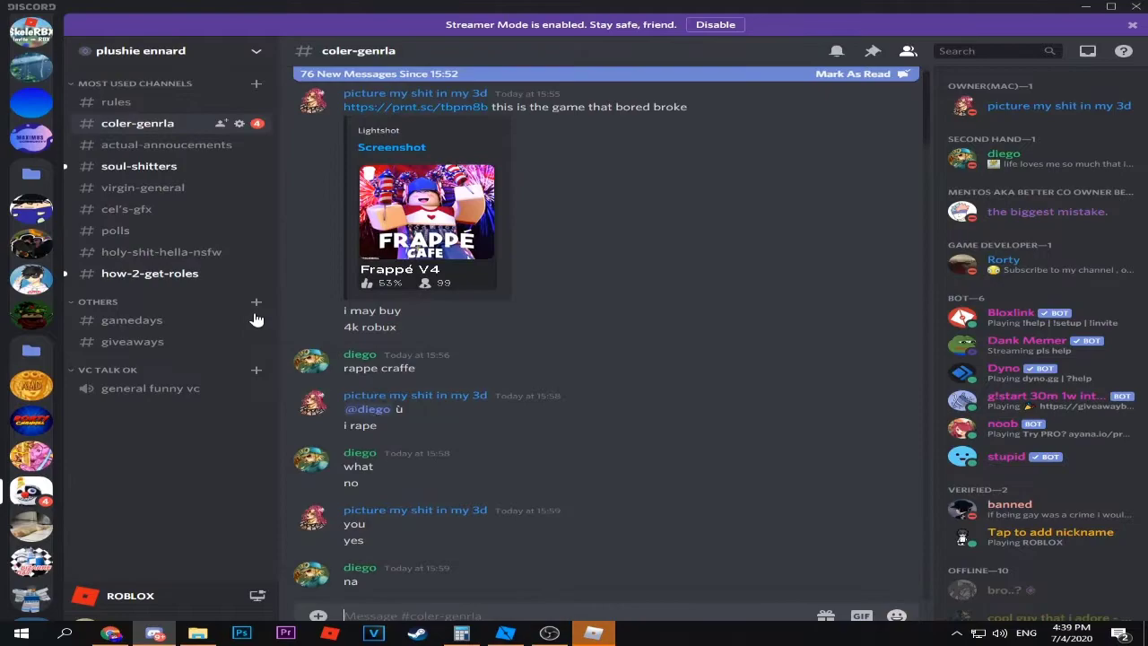
pyautogui.click(595, 633)
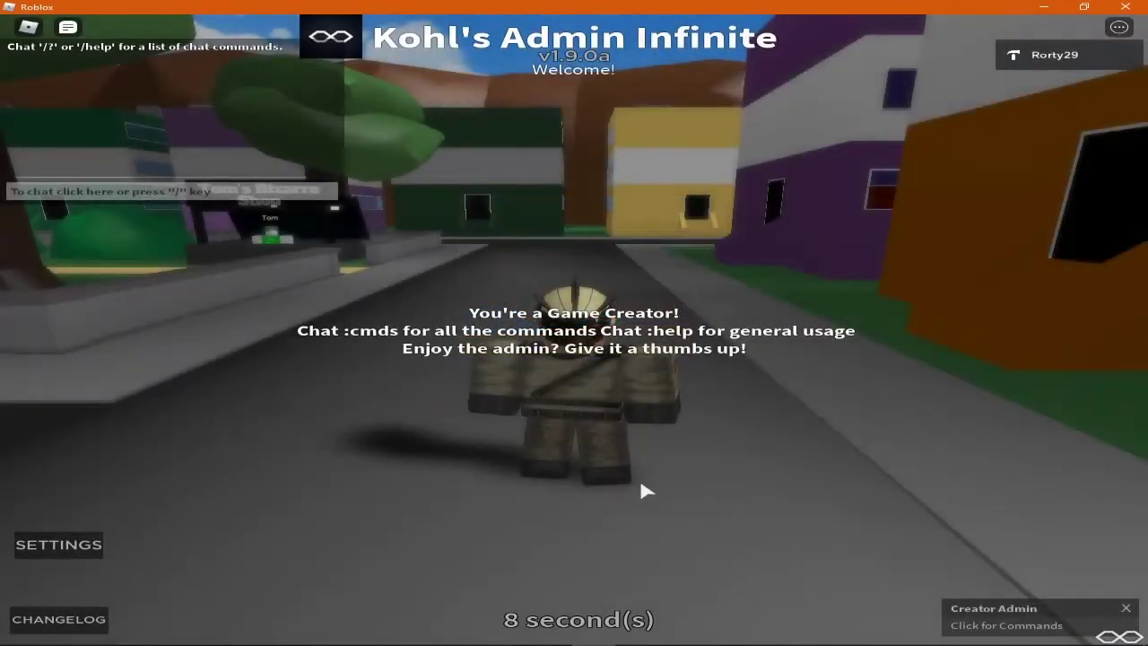
# Walk the character along the street and sidewalk.
pyautogui.press('w')
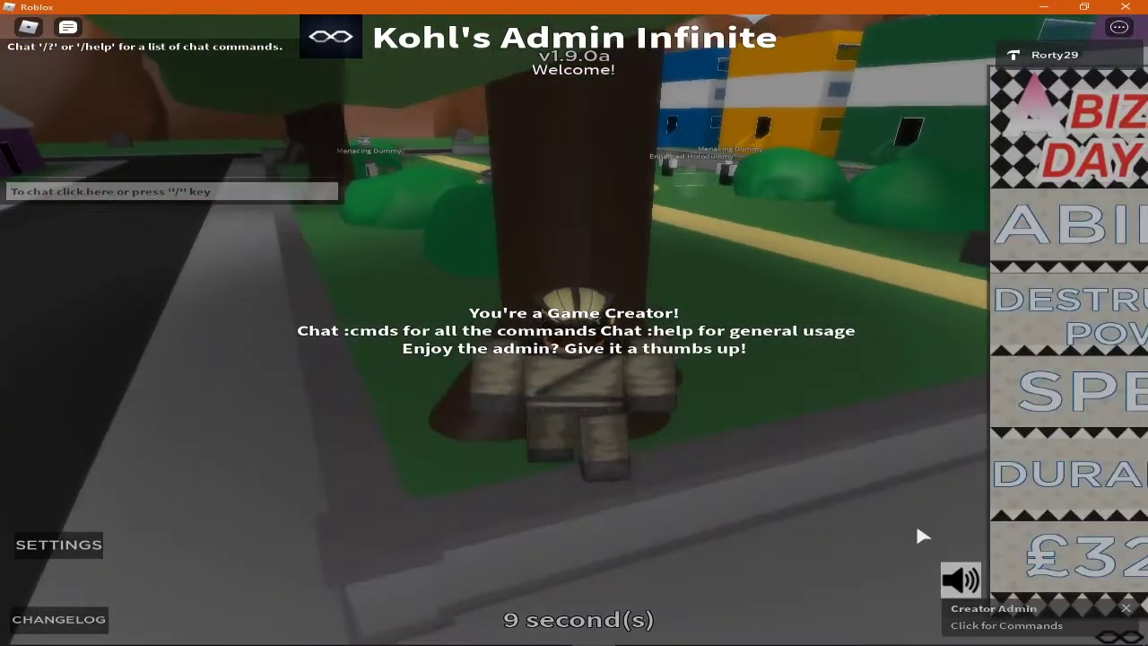
pyautogui.press('shift')
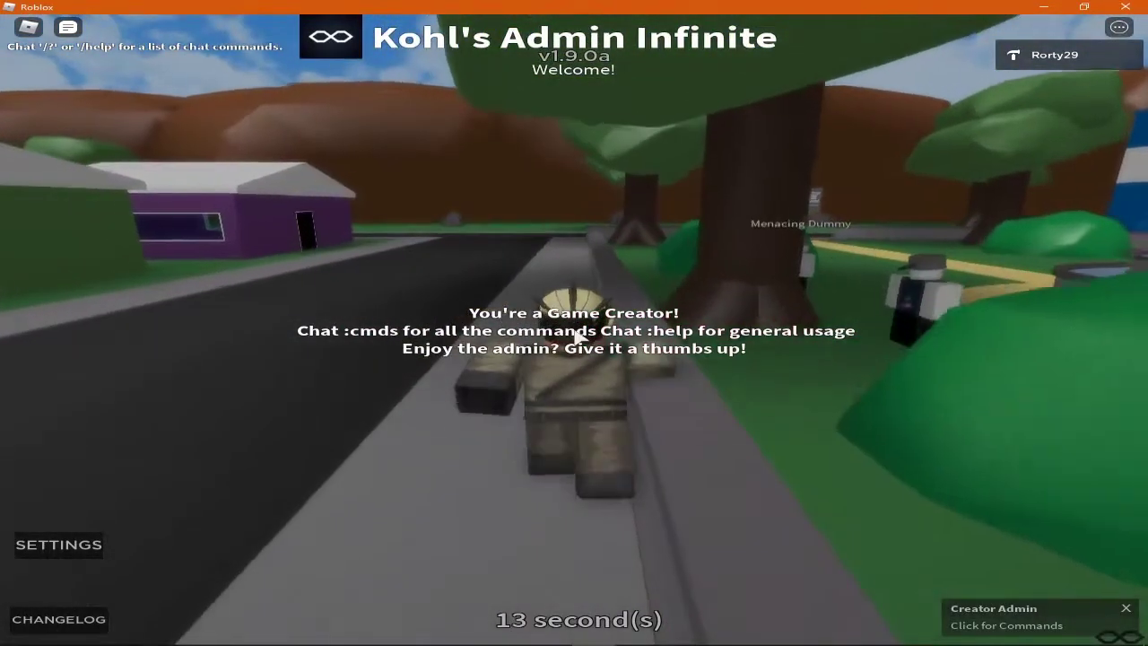
pyautogui.press('shift')
# Run a Kohl's Admin server code command setting the player's Data.Stand.Value, then look around.
pyautogui.press('/')
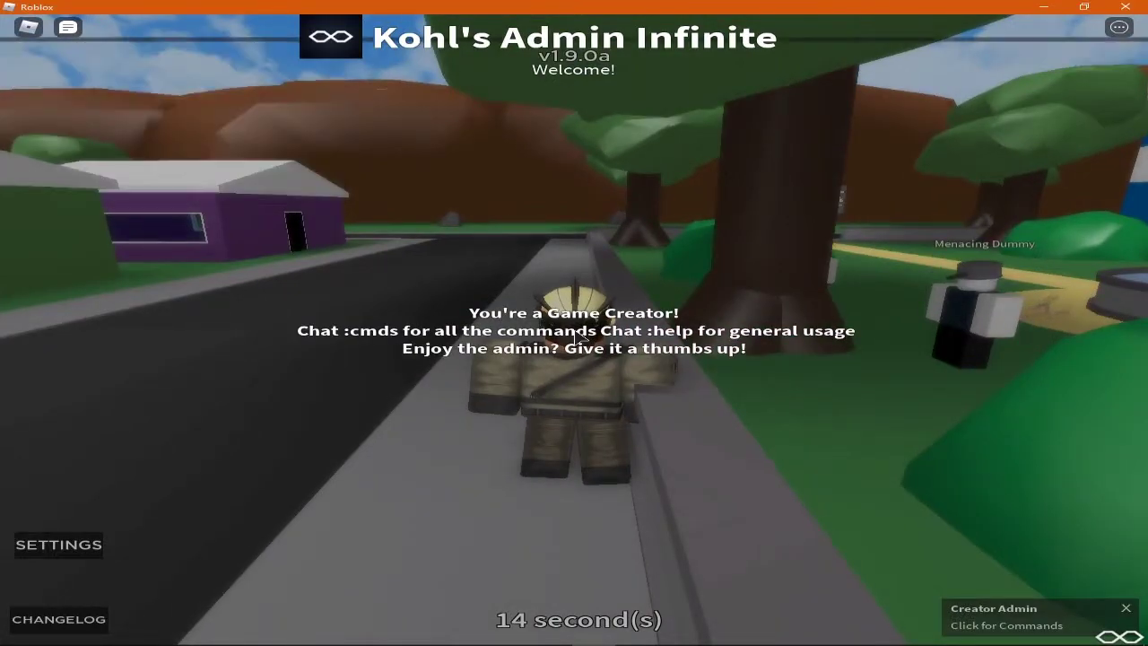
pyautogui.press("'")
pyautogui.write(':s')
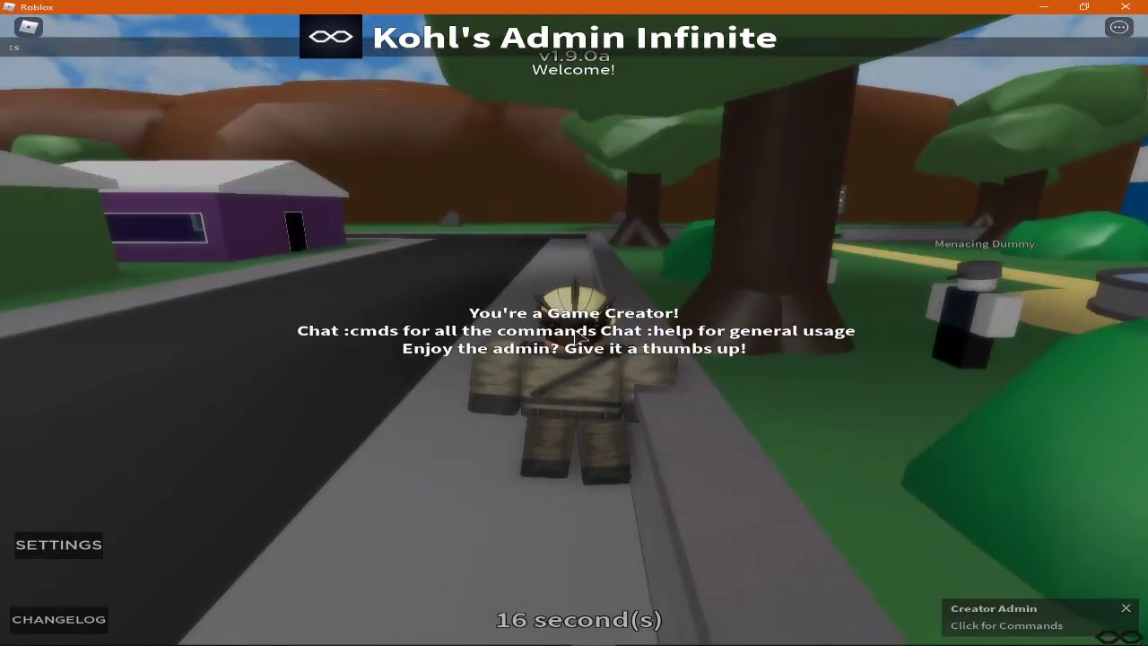
pyautogui.write('gamew')
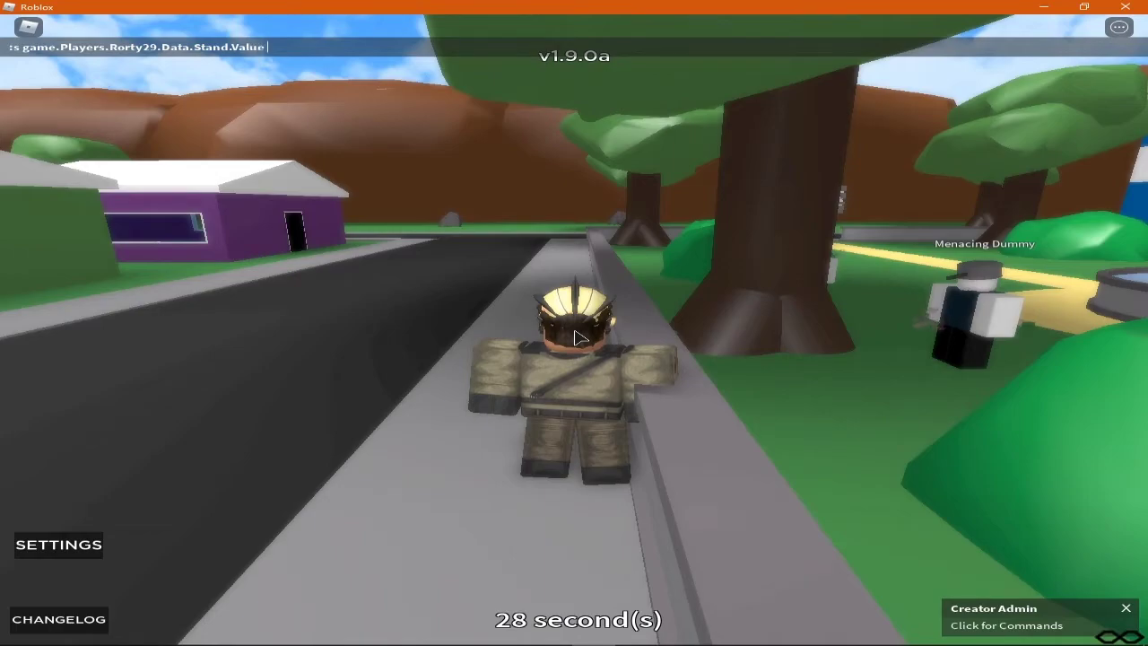
pyautogui.press('Return')
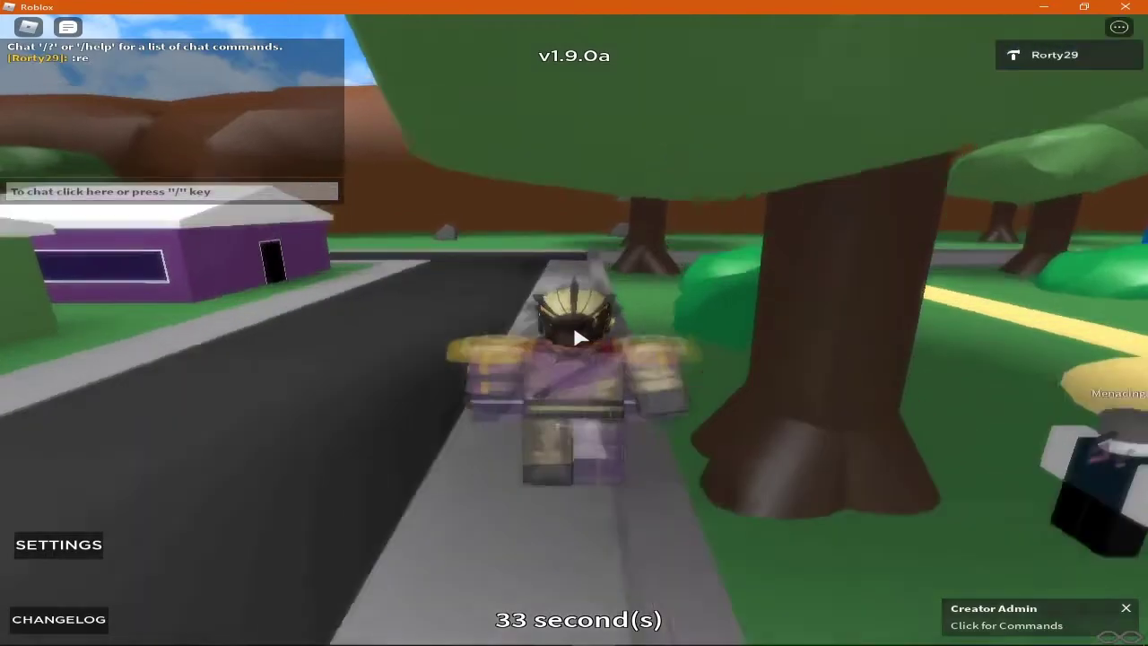
pyautogui.moveTo(574, 337); pyautogui.dragTo(574, 337, button='right')
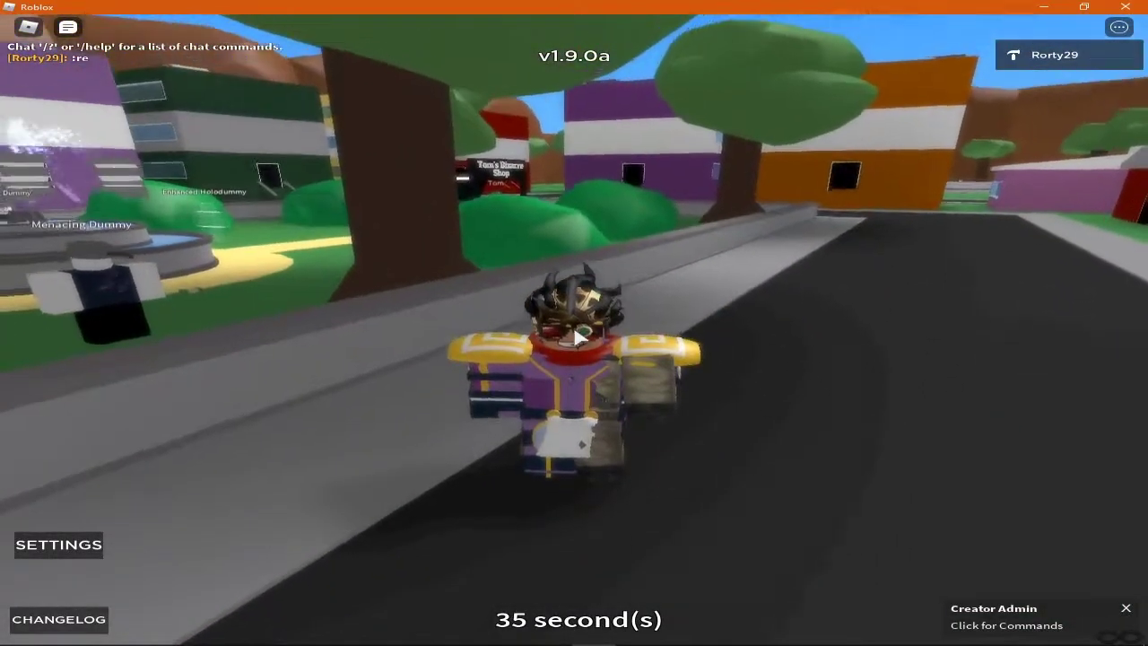
pyautogui.moveTo(574, 338); pyautogui.dragTo(574, 338, button='right')
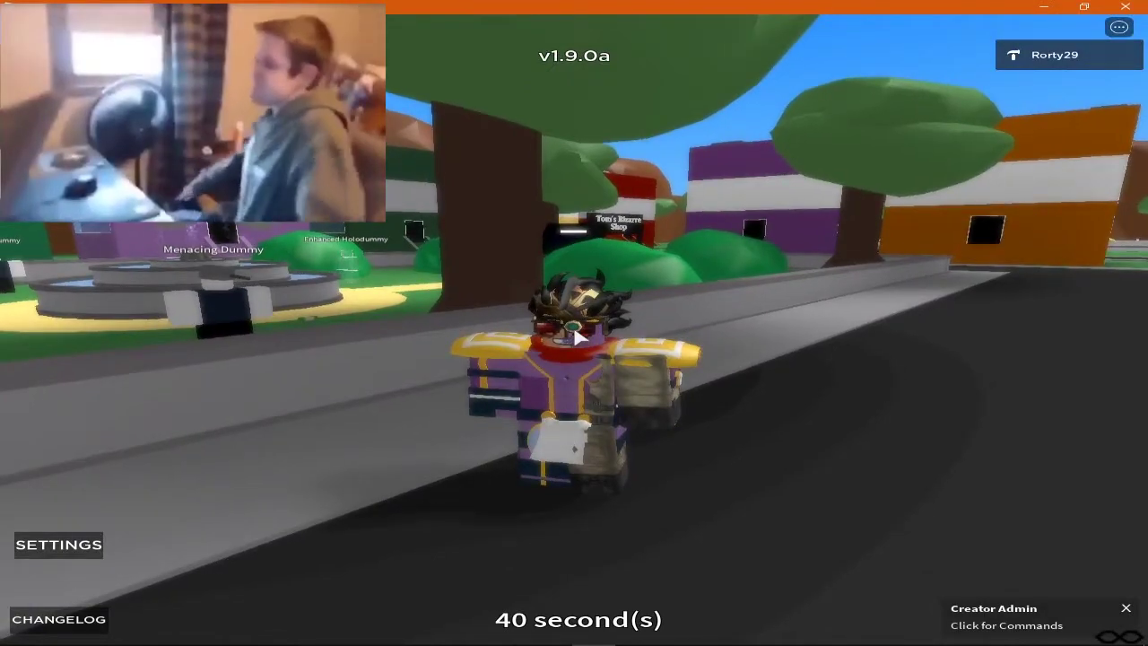
pyautogui.moveTo(574, 337); pyautogui.dragTo(574, 337, button='right')
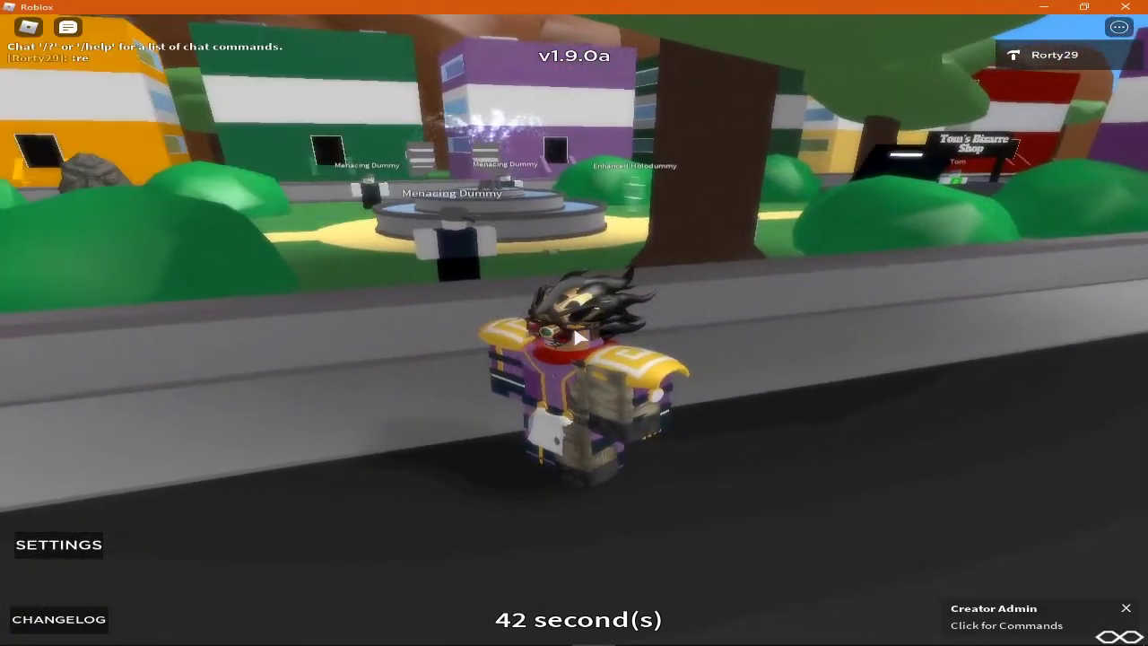
# Scroll the Explorer down to the Pose2 animation under StarPlatinumStand.
pyautogui.click(505, 633)
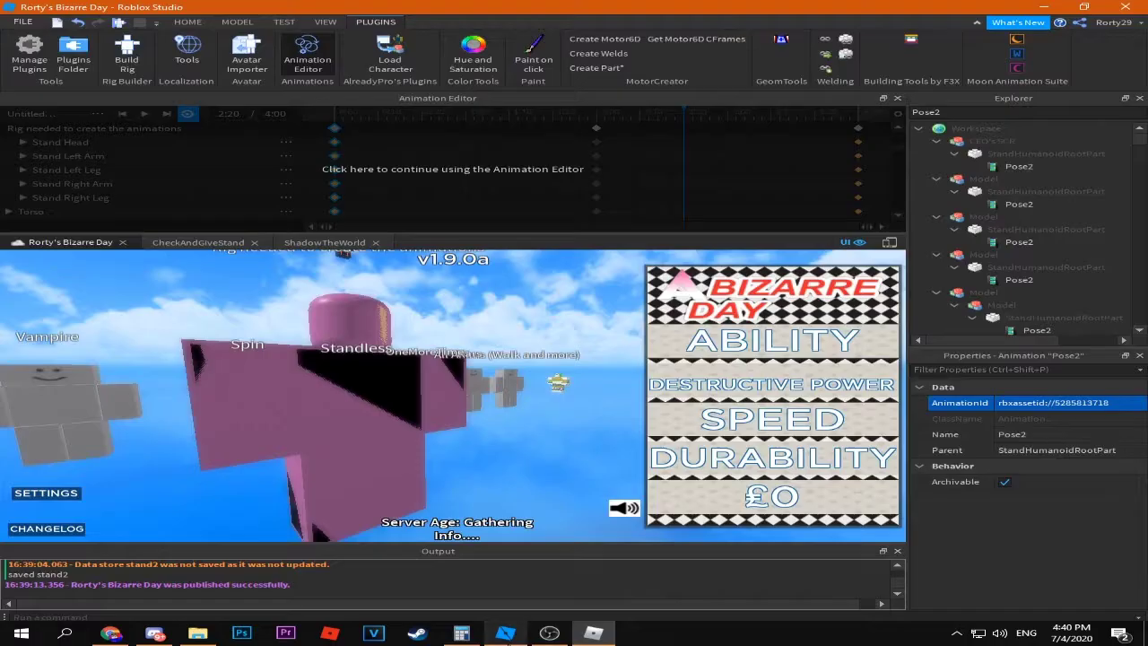
pyautogui.scroll(-2, 987, 166)
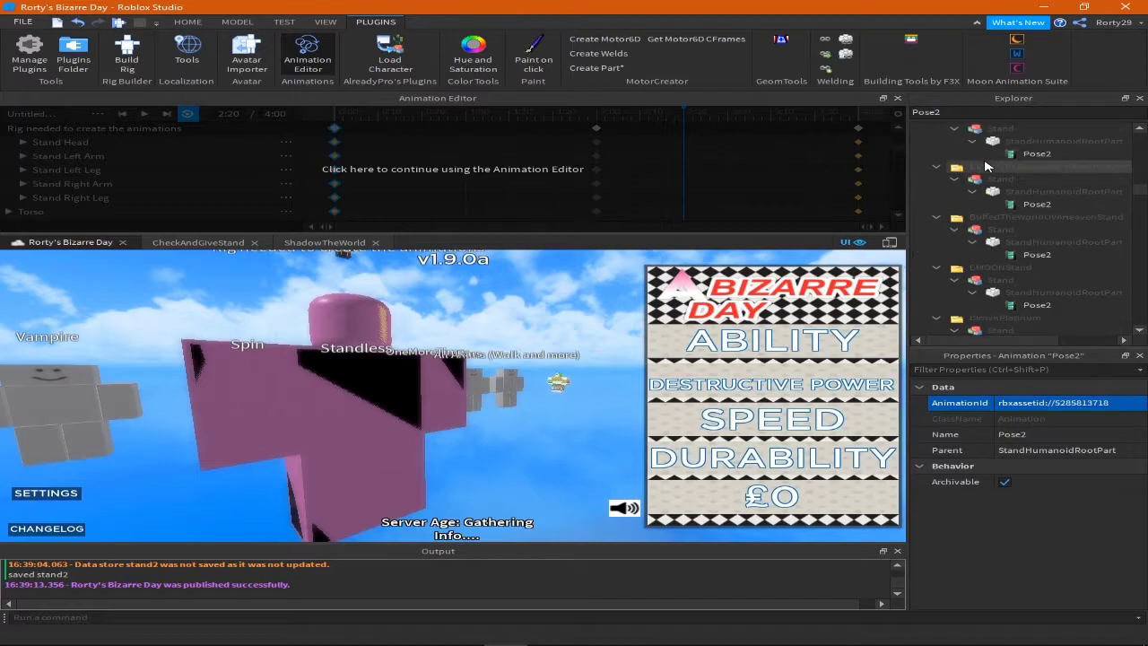
pyautogui.scroll(-4, 987, 165)
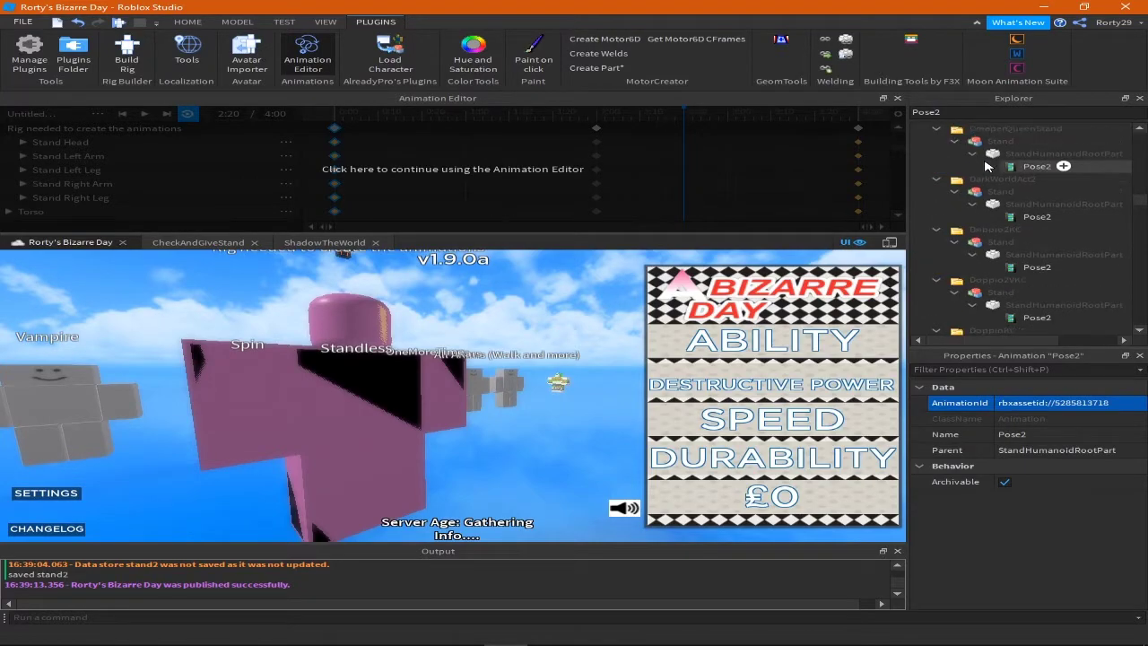
pyautogui.scroll(-3, 987, 170)
pyautogui.scroll(-3, 991, 175)
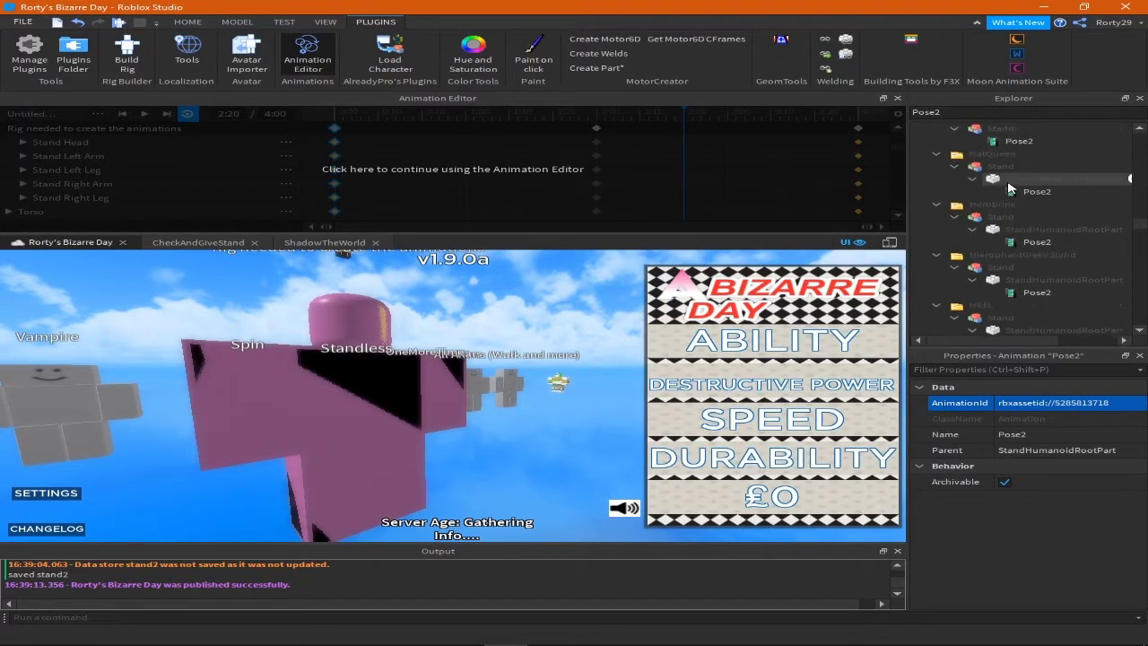
pyautogui.scroll(-3, 996, 179)
pyautogui.scroll(-3, 1005, 188)
pyautogui.scroll(-3, 1007, 192)
pyautogui.scroll(-3, 1007, 192)
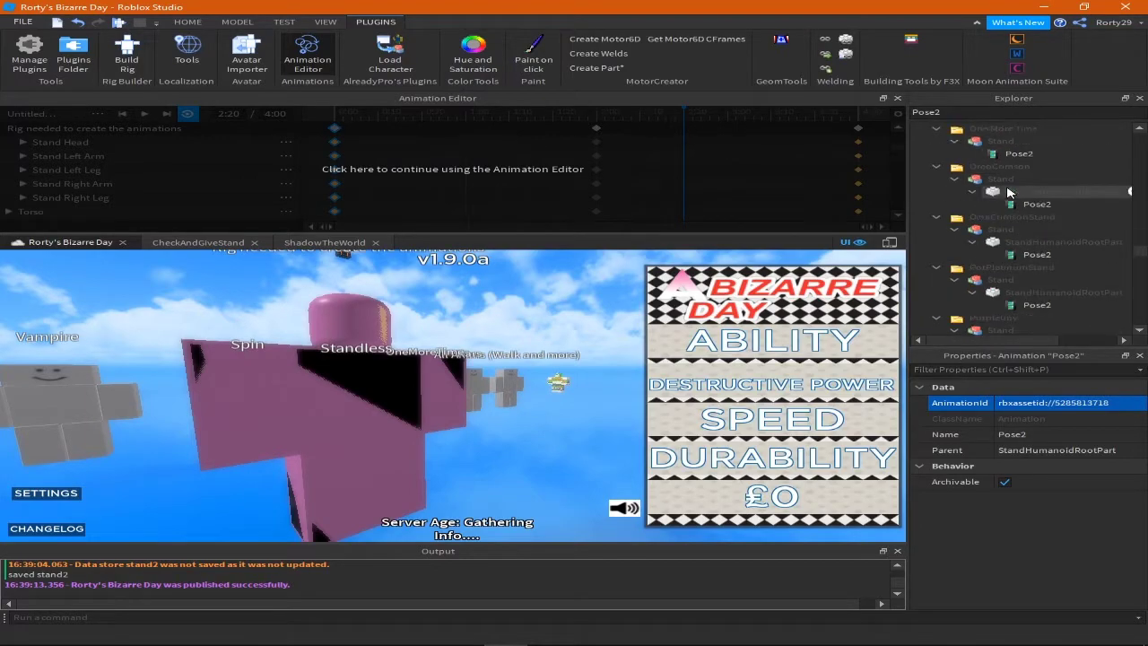
pyautogui.scroll(-3, 1007, 192)
pyautogui.scroll(-3, 1009, 194)
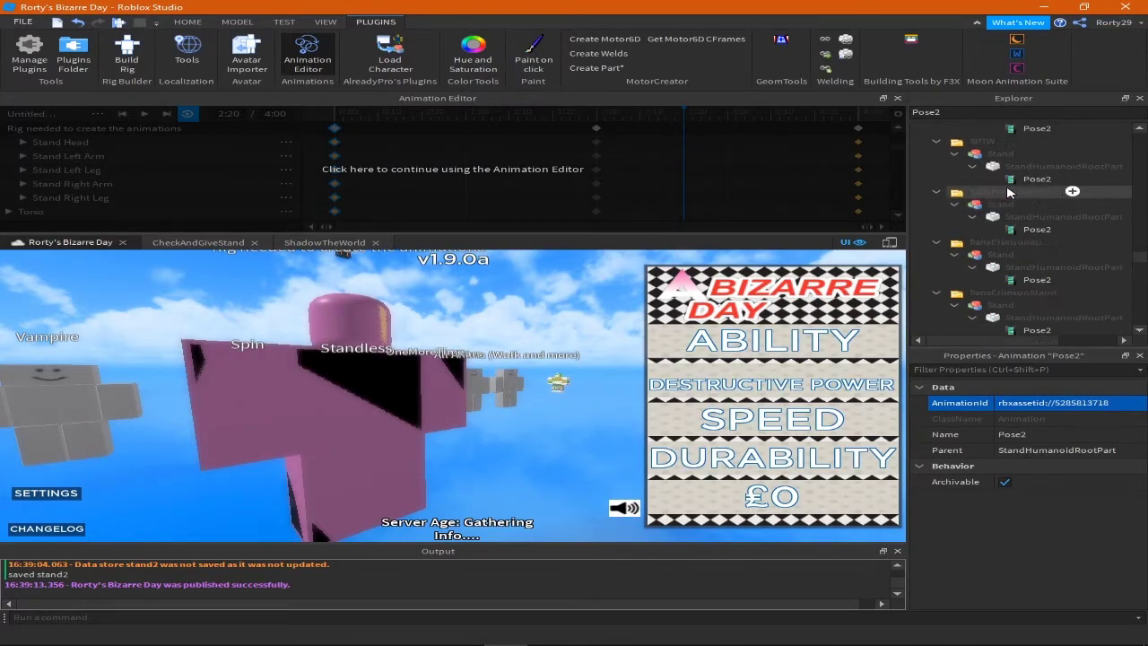
pyautogui.scroll(-3, 1010, 196)
pyautogui.scroll(-3, 1010, 199)
pyautogui.scroll(-4, 1010, 199)
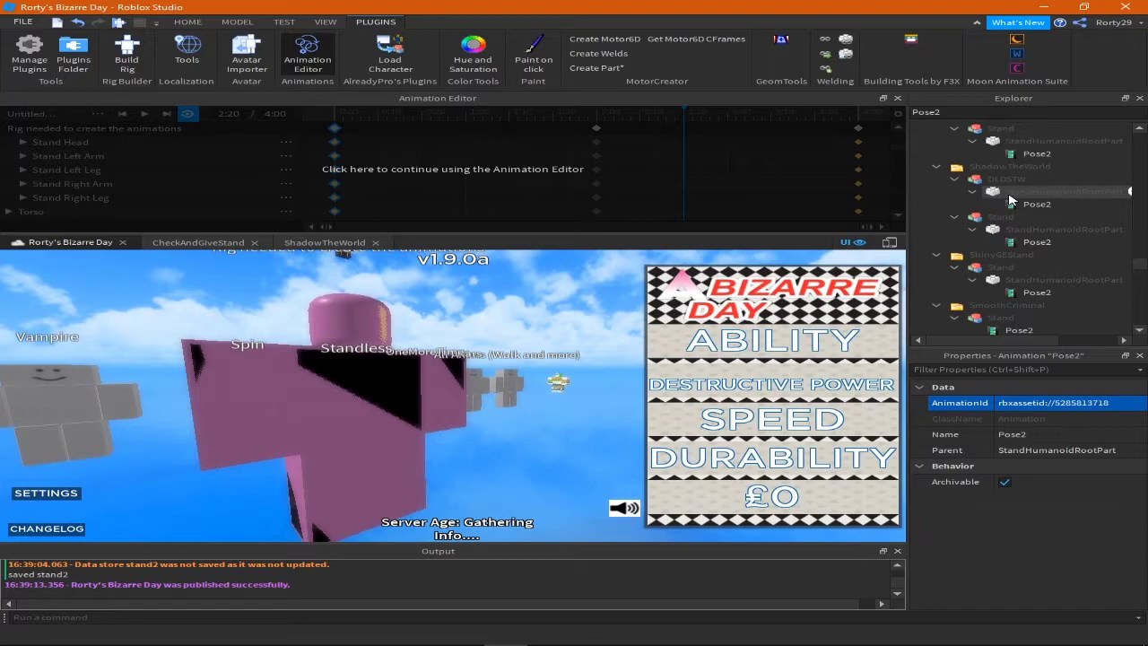
pyautogui.scroll(-2, 1009, 199)
pyautogui.scroll(-2, 1009, 199)
pyautogui.scroll(-2, 1009, 199)
pyautogui.scroll(-2, 1009, 199)
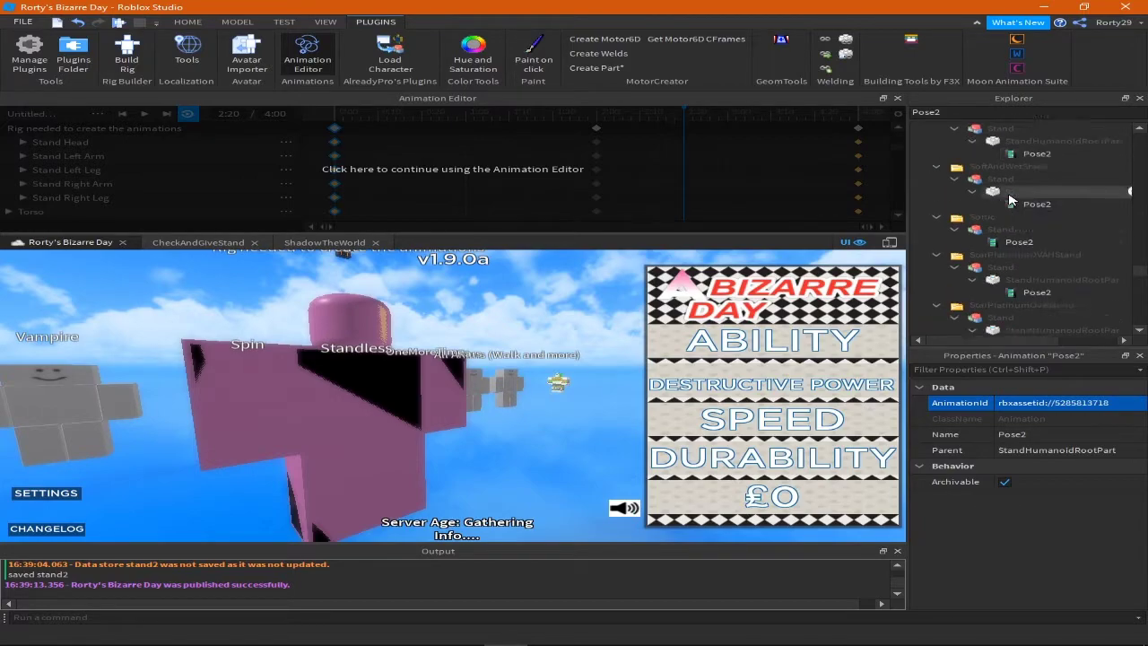
pyautogui.scroll(-3, 1009, 199)
pyautogui.moveTo(1009, 199); pyautogui.dragTo(1031, 306)
pyautogui.scroll(-1, 1032, 306)
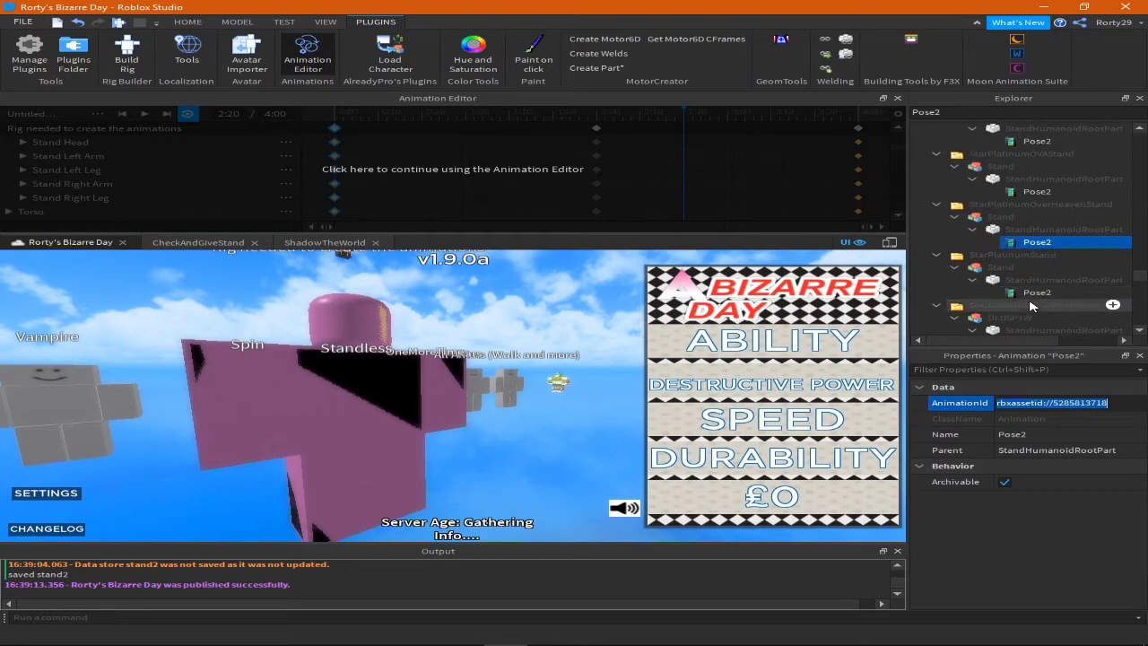
pyautogui.click(1032, 293)
pyautogui.click(1082, 405)
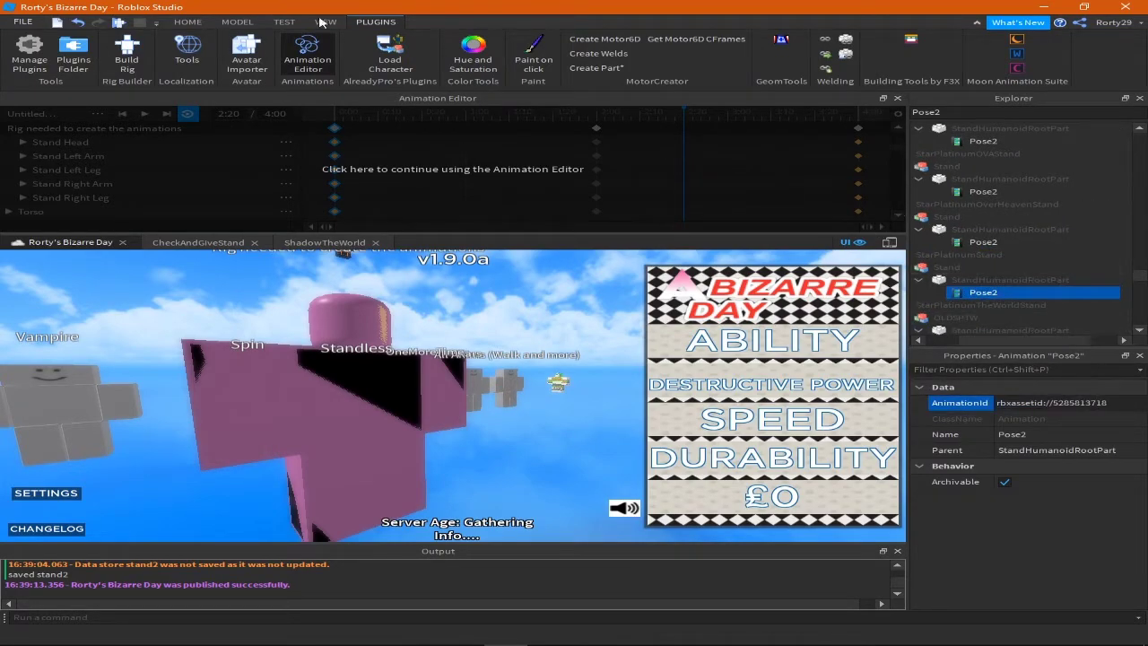
pyautogui.press('Return')
pyautogui.click(22, 22)
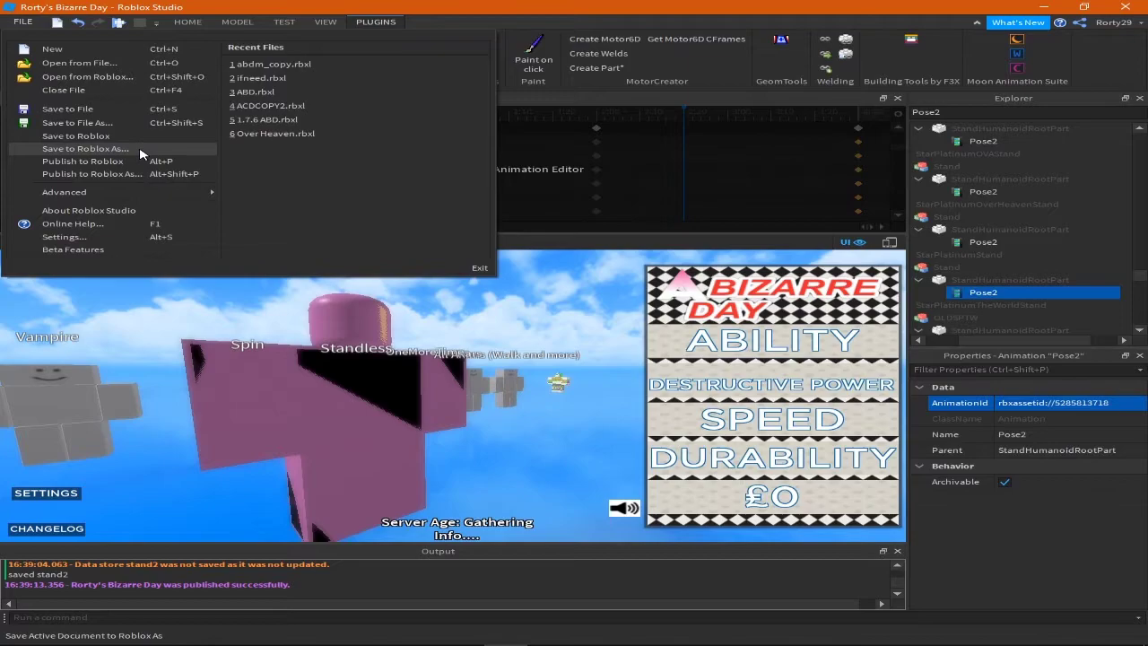
pyautogui.click(148, 161)
# Restart the game server with the :shutdown chat command.
pyautogui.click(593, 634)
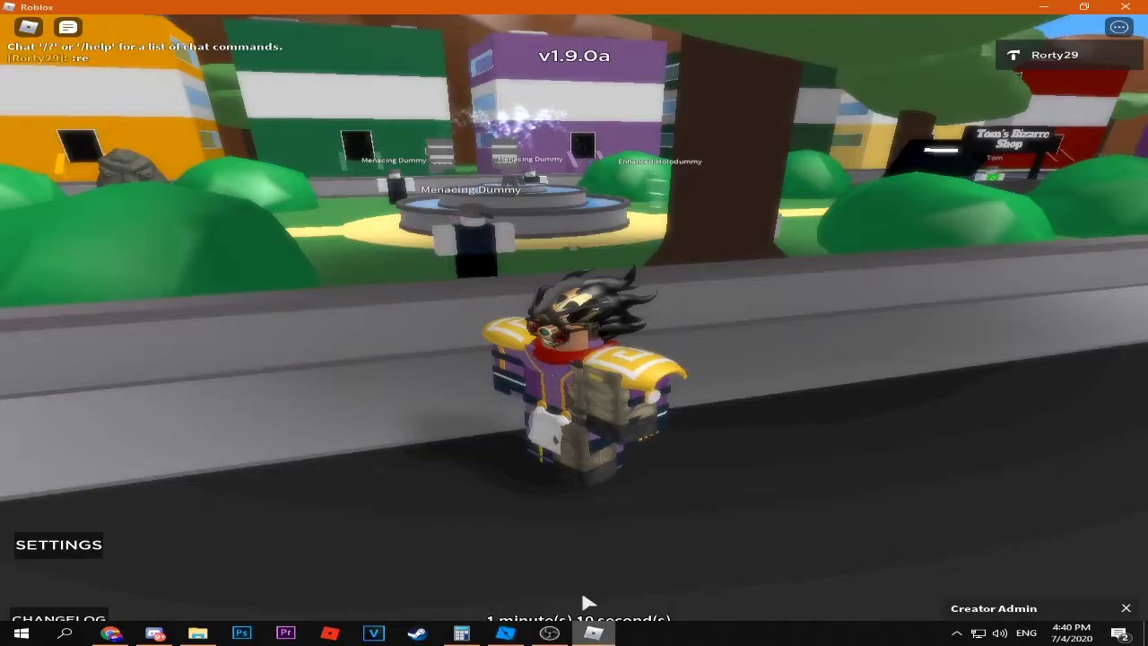
pyautogui.press('/')
pyautogui.write(':s')
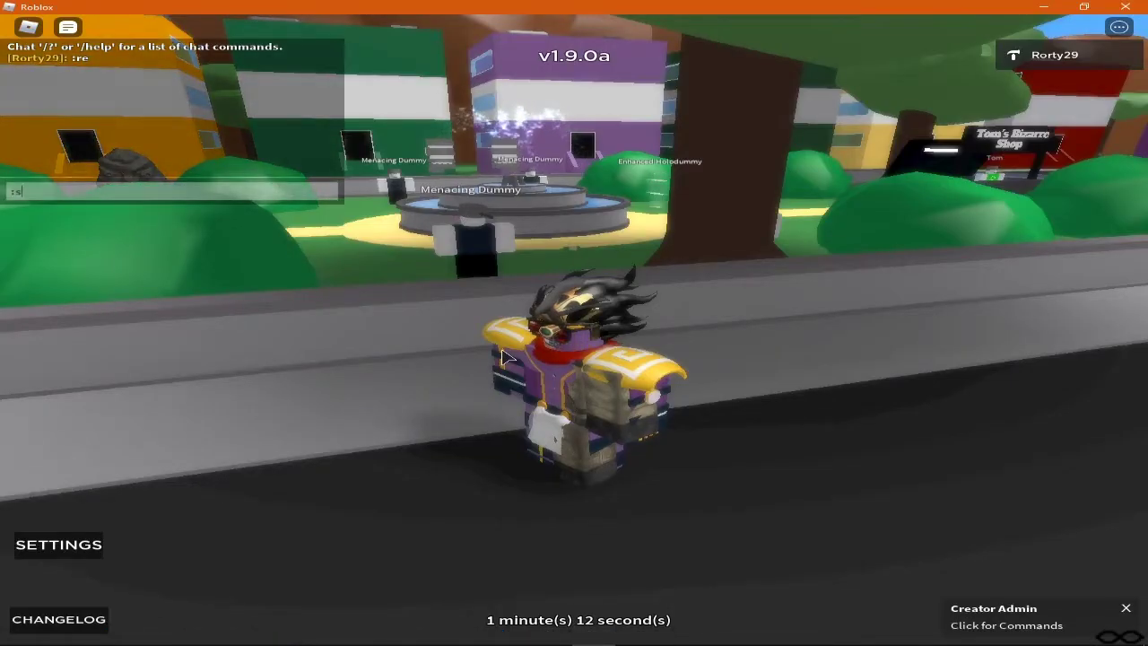
pyautogui.write('hutfdo')
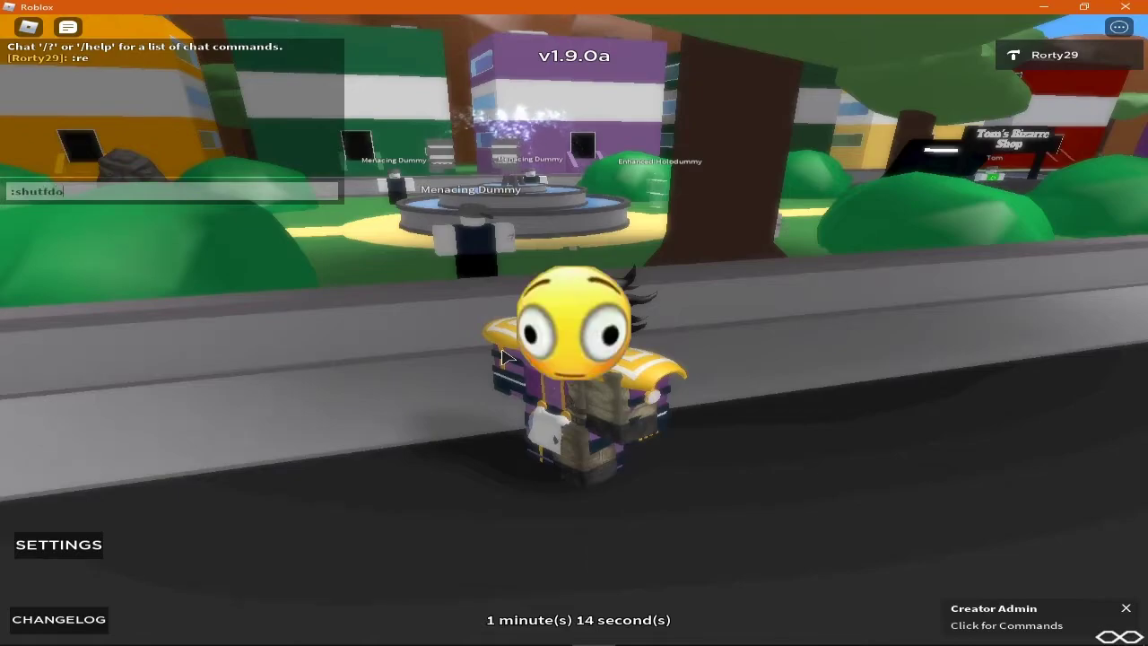
pyautogui.press('BackSpace')
pyautogui.press('BackSpace')
pyautogui.press('BackSpace')
pyautogui.write('fd')
pyautogui.press('BackSpace')
pyautogui.press('BackSpace')
pyautogui.write('d')
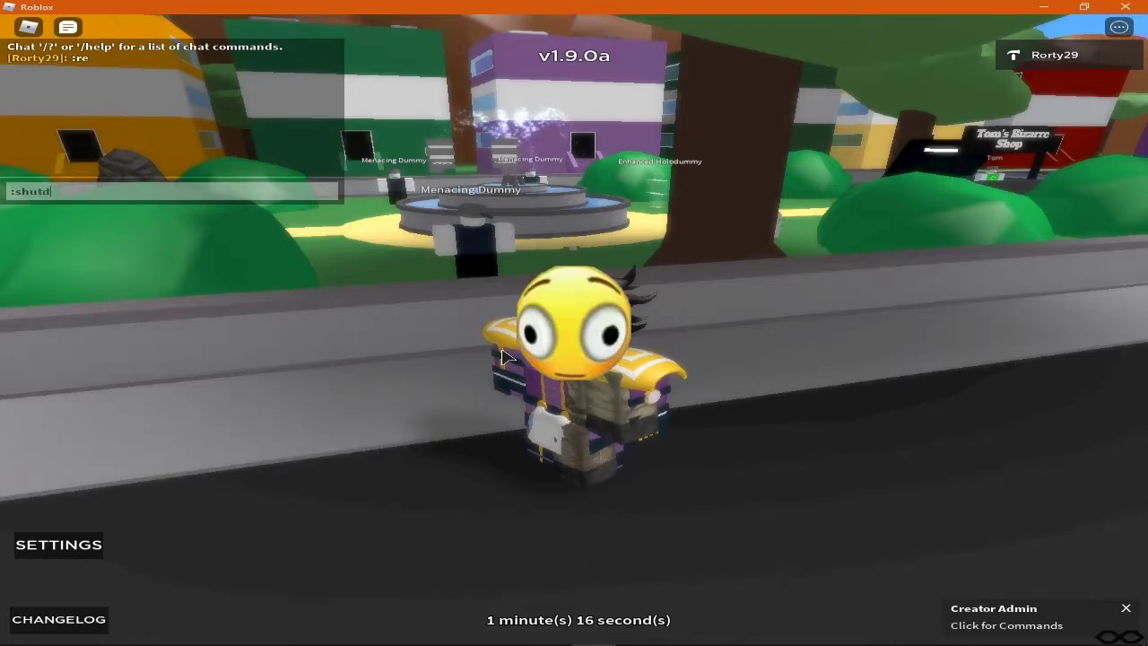
pyautogui.write('own')
pyautogui.press('Return')
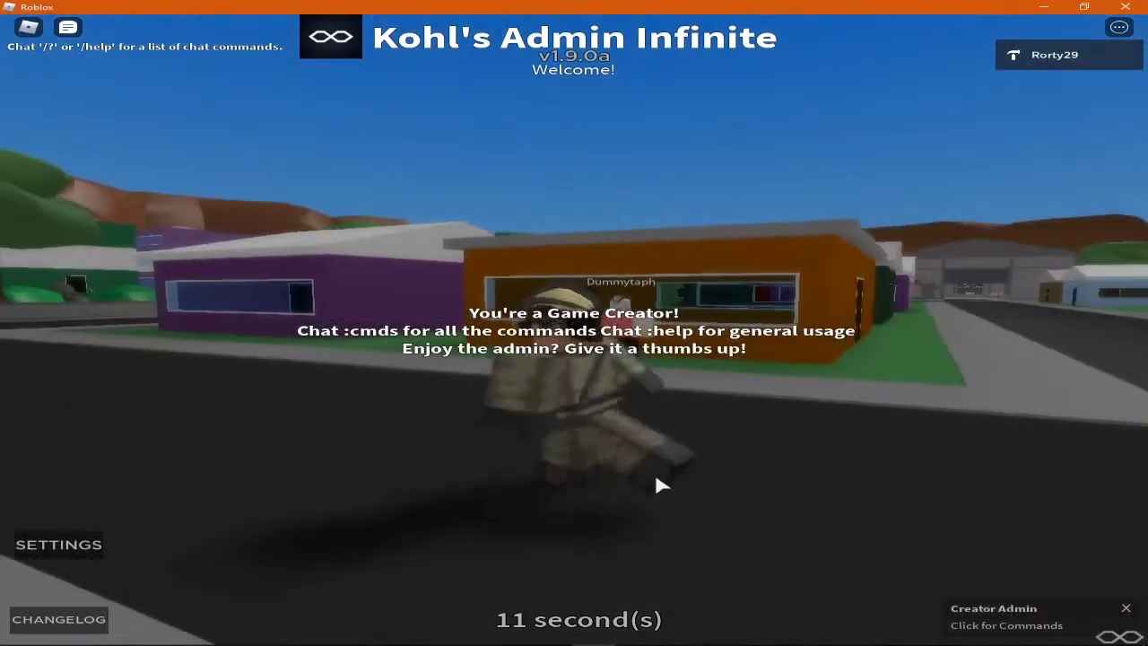
# Test Star Platinum's punches on a nearby player while circling the camera around the fight.
pyautogui.moveTo(655, 477); pyautogui.dragTo(692, 325, button='right')
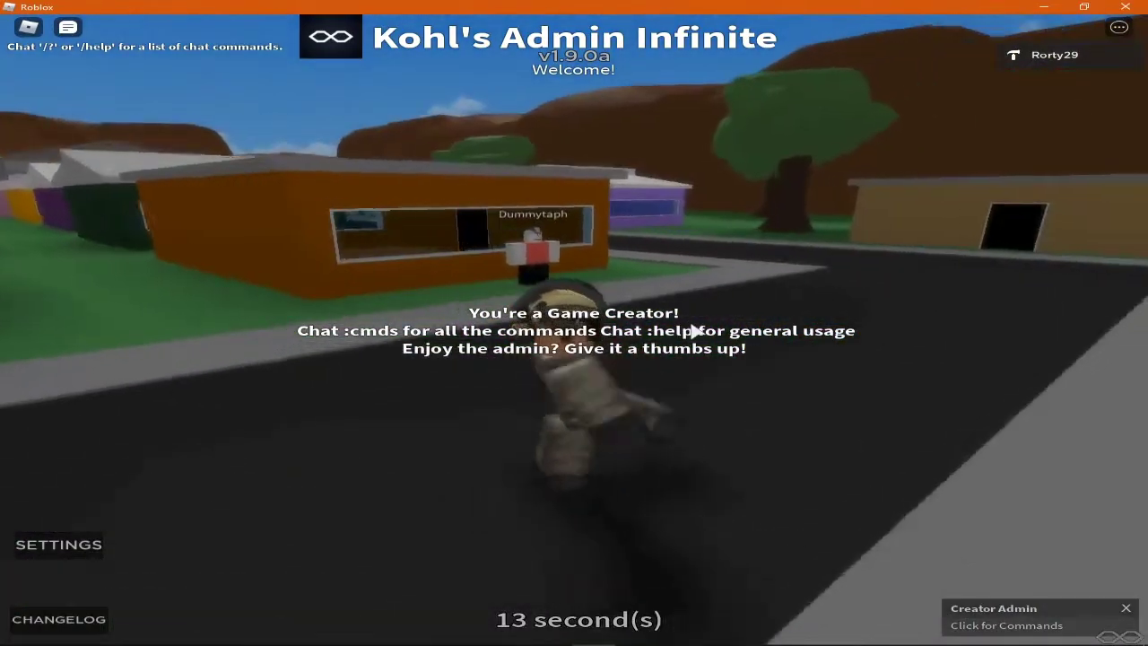
pyautogui.moveTo(692, 330); pyautogui.dragTo(714, 386, button='right')
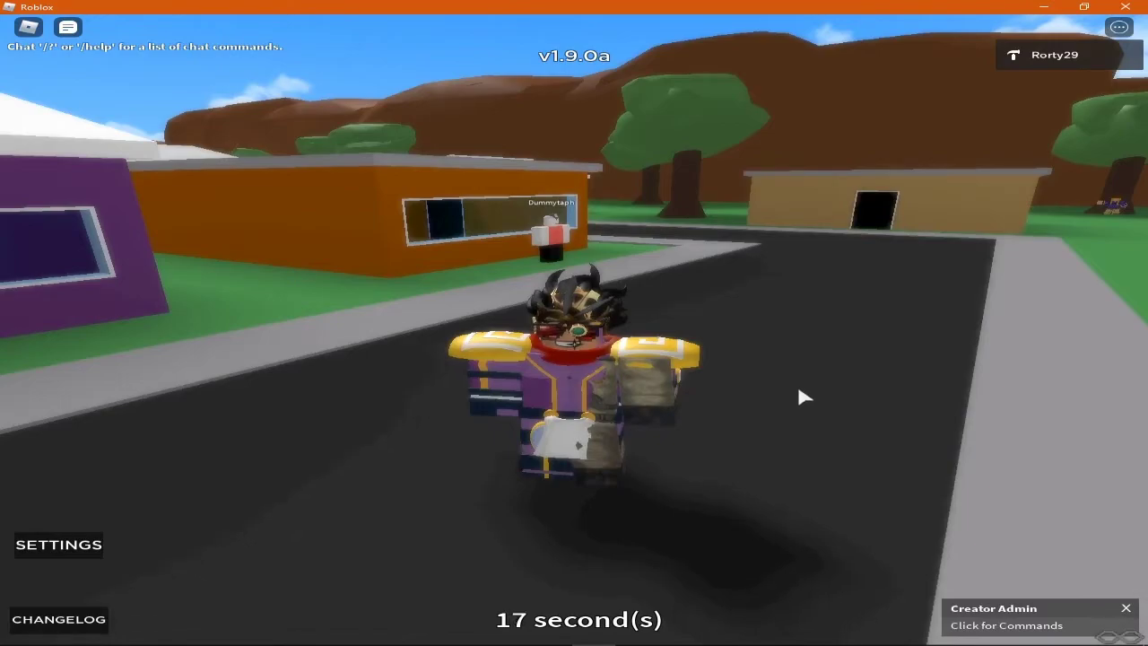
pyautogui.click(1127, 609)
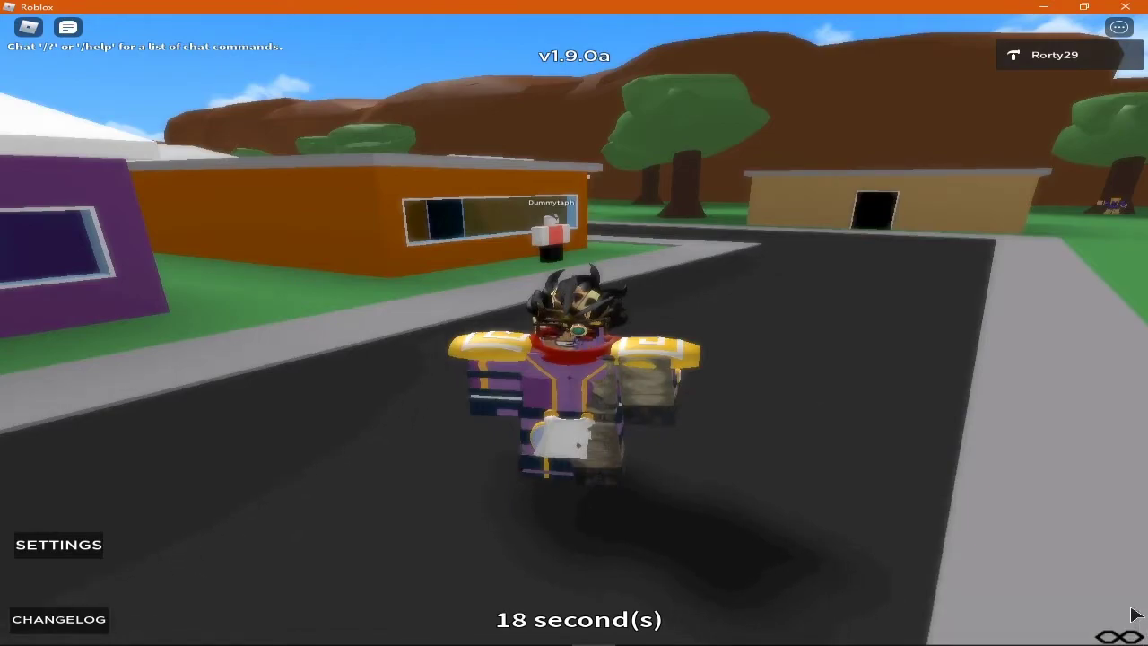
pyautogui.click(866, 431)
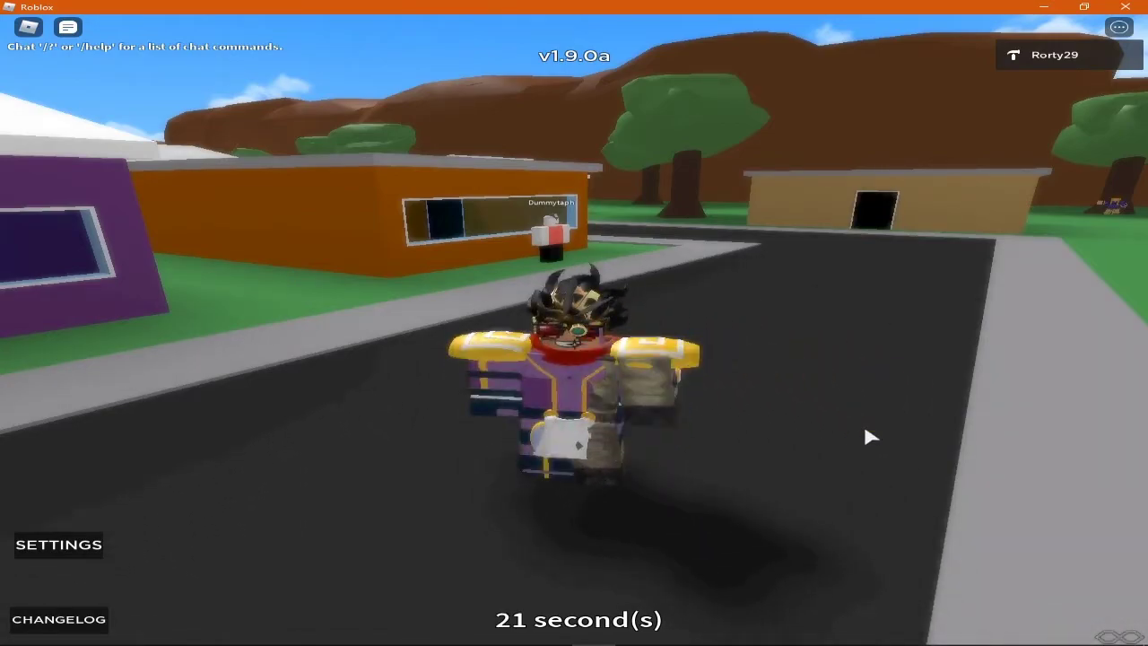
pyautogui.click(864, 431)
pyautogui.moveTo(865, 430); pyautogui.dragTo(866, 437, button='right')
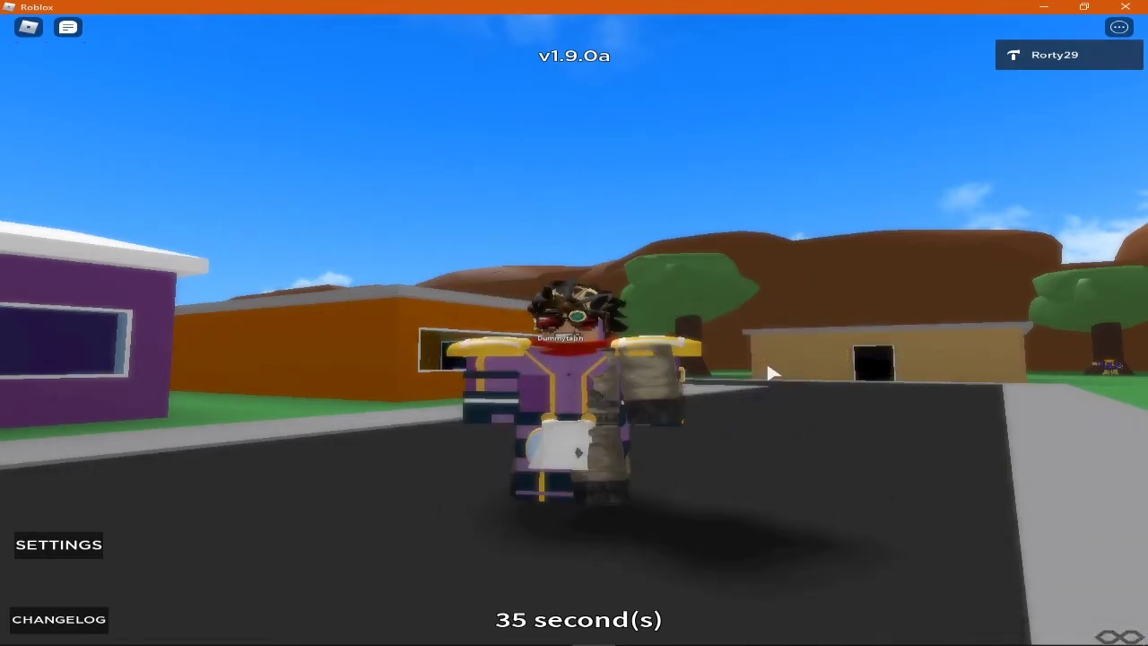
pyautogui.moveTo(772, 373); pyautogui.dragTo(772, 372, button='right')
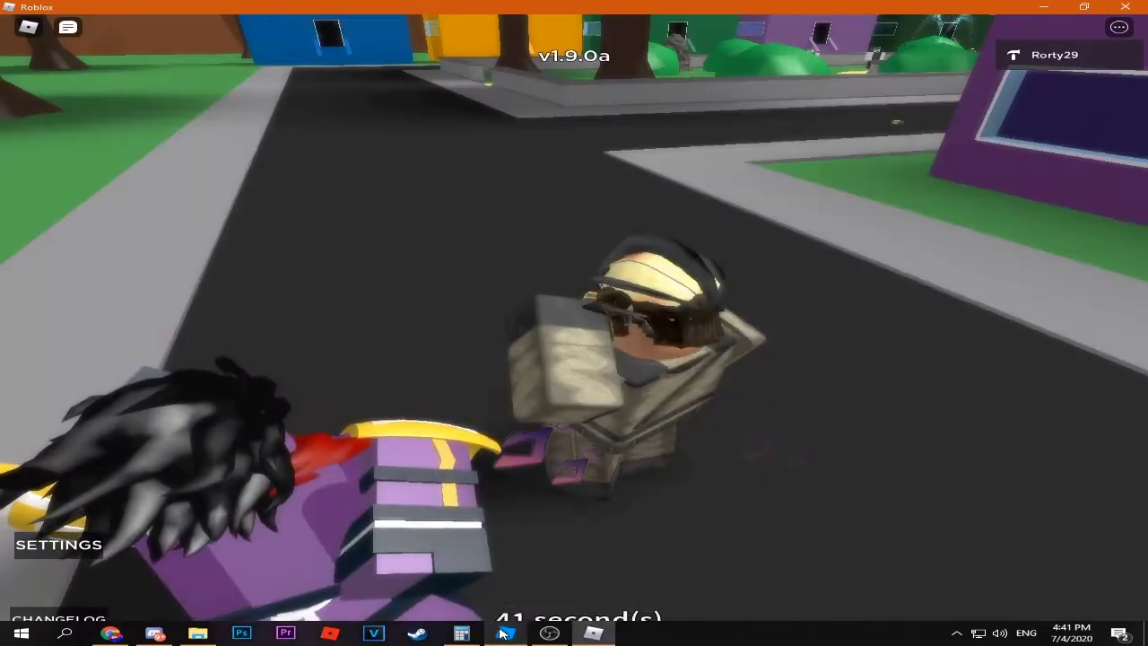
pyautogui.moveTo(499, 473); pyautogui.dragTo(484, 473, button='right')
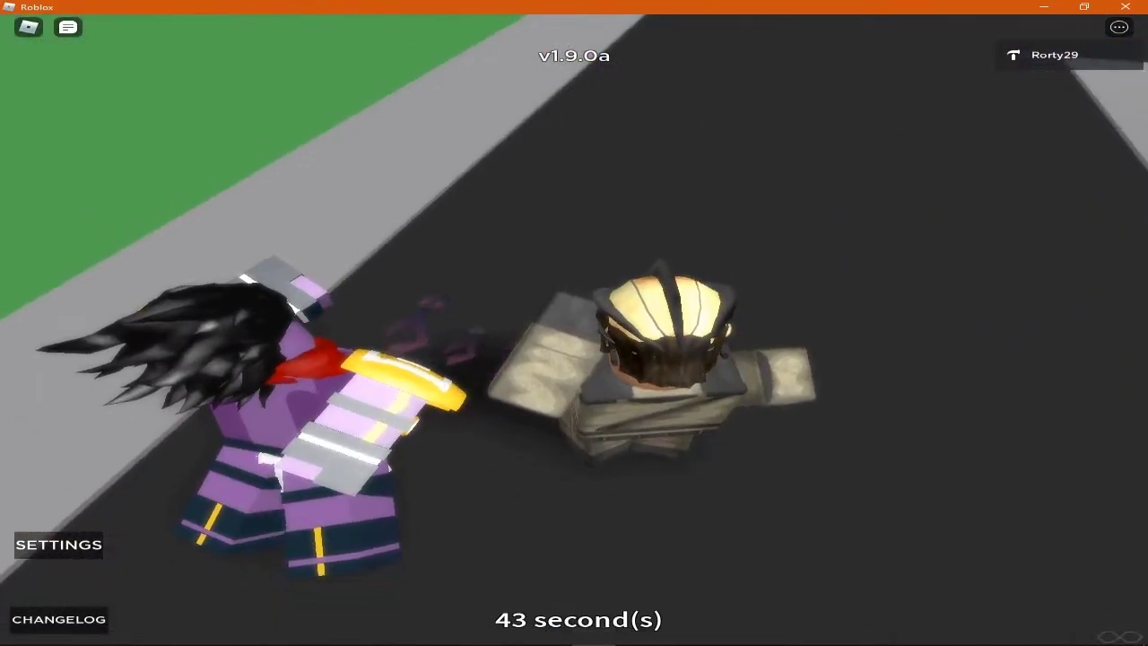
pyautogui.click(423, 630)
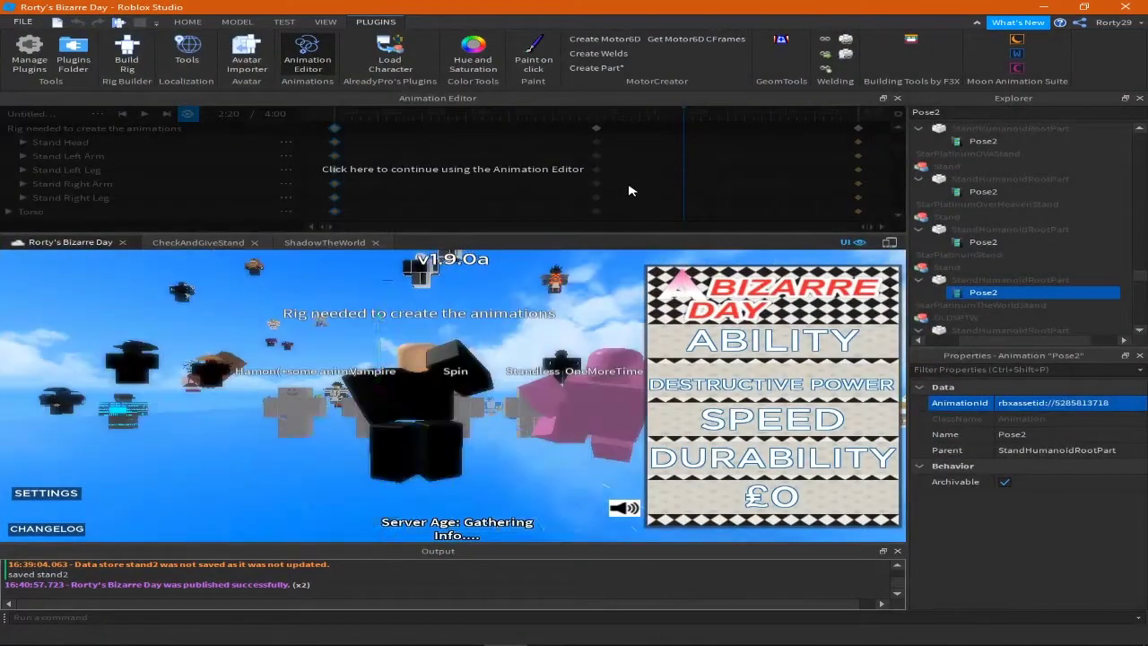
# Paste the opening keyframes at the 4:00 mark of the Pose2 timeline.
pyautogui.click(629, 190)
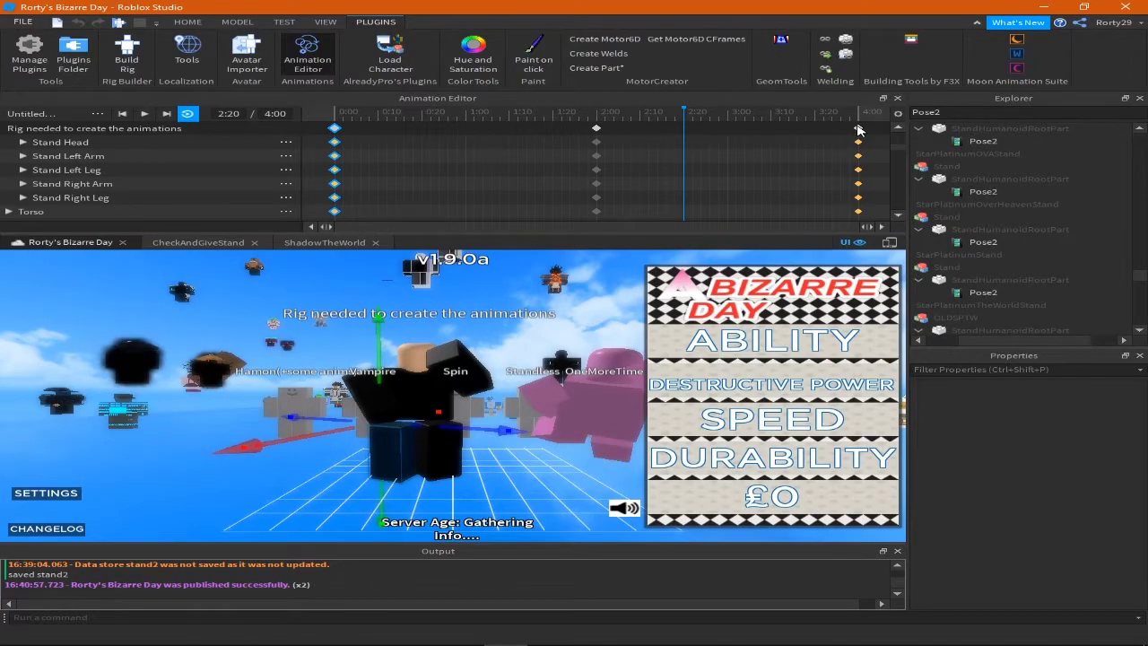
pyautogui.moveTo(858, 130); pyautogui.dragTo(596, 130)
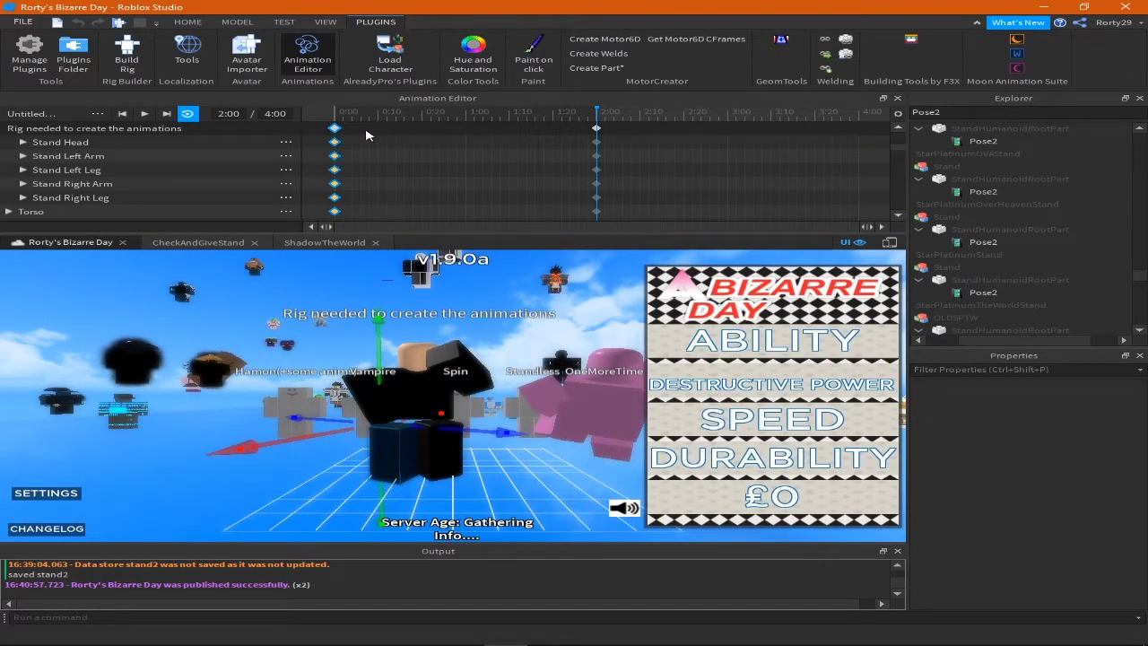
pyautogui.click(859, 121)
pyautogui.hotkey('ctrl', 'v')
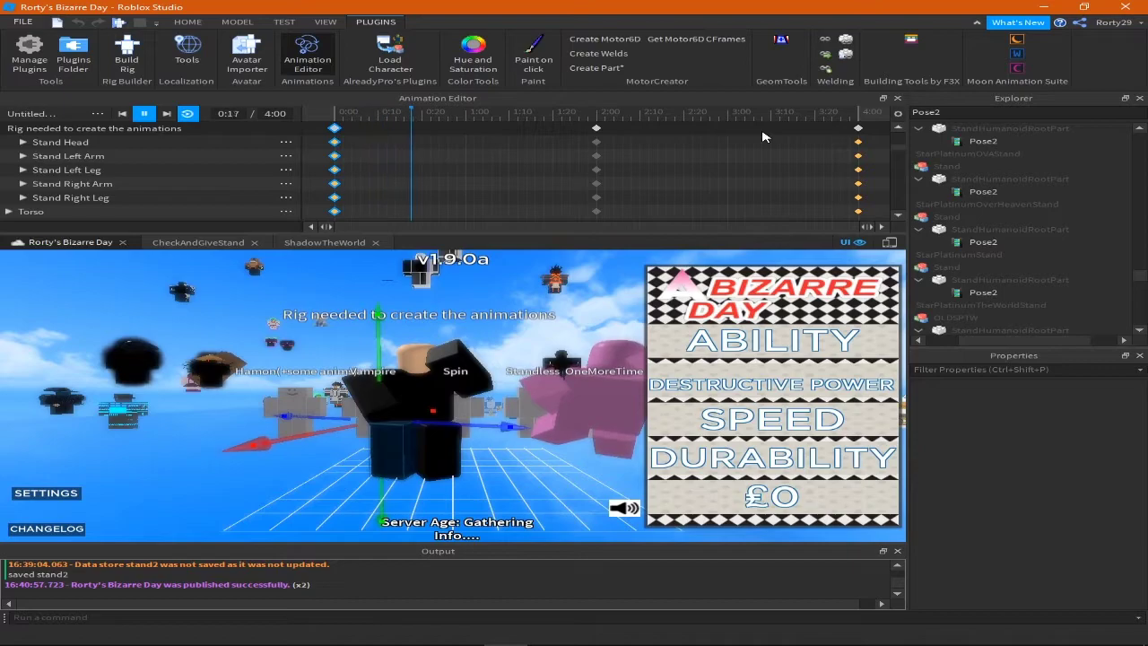
pyautogui.press('space')
# Set priority to Action and export over the existing Star Platinum Pose2 asset.
pyautogui.click(39, 114)
pyautogui.moveTo(122, 217)
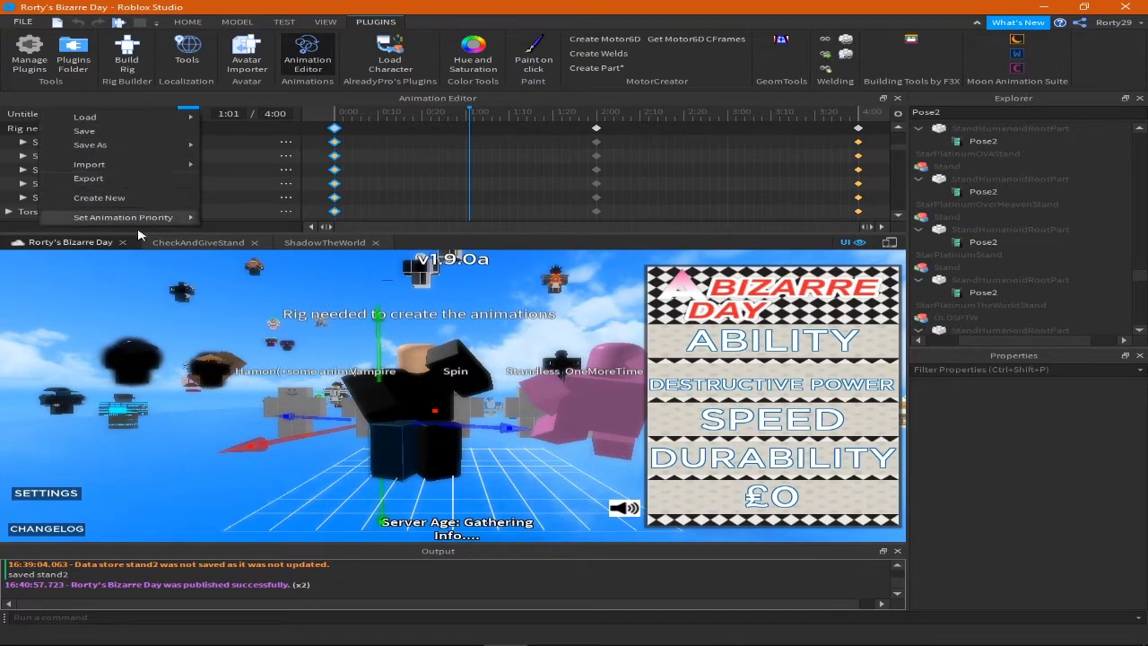
pyautogui.click(245, 262)
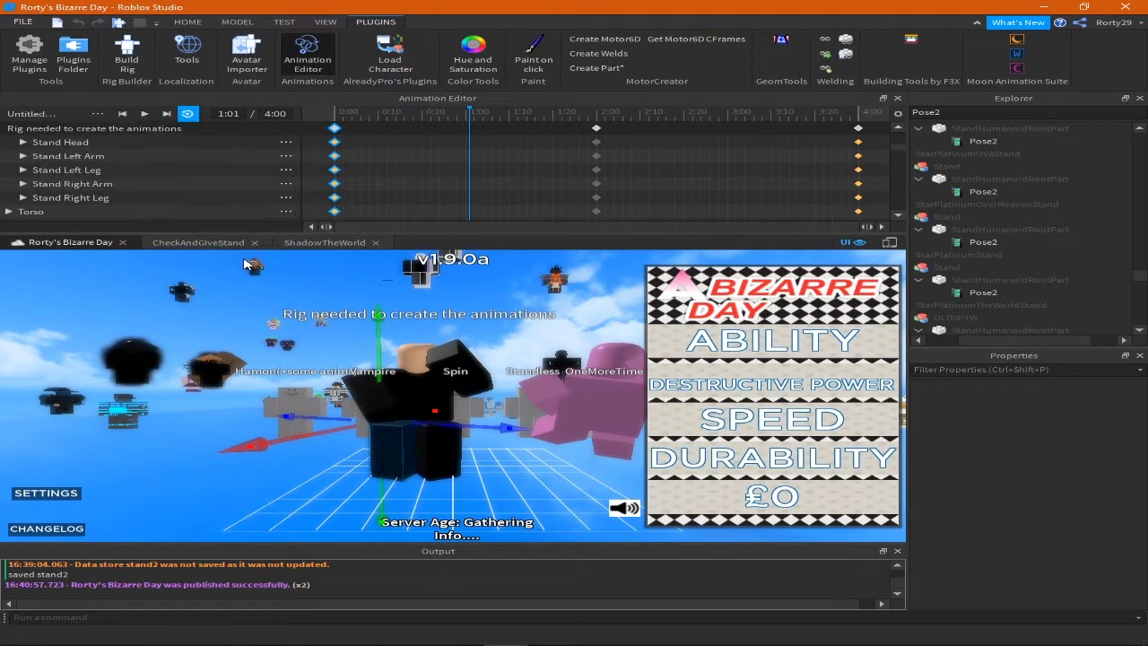
pyautogui.click(97, 114)
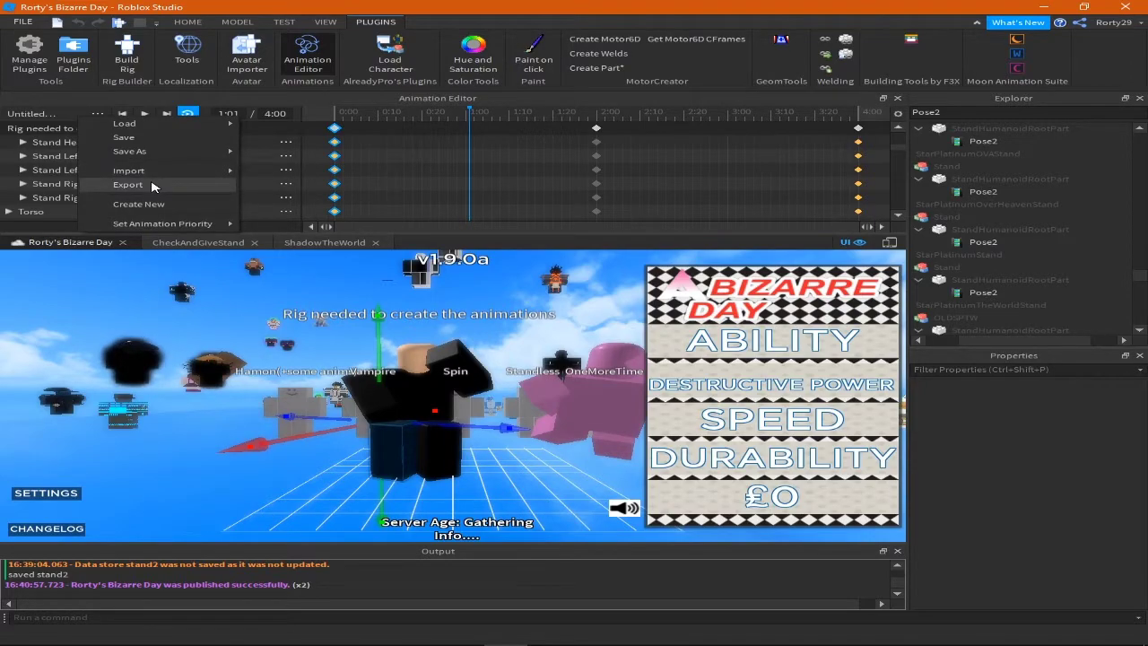
pyautogui.click(152, 185)
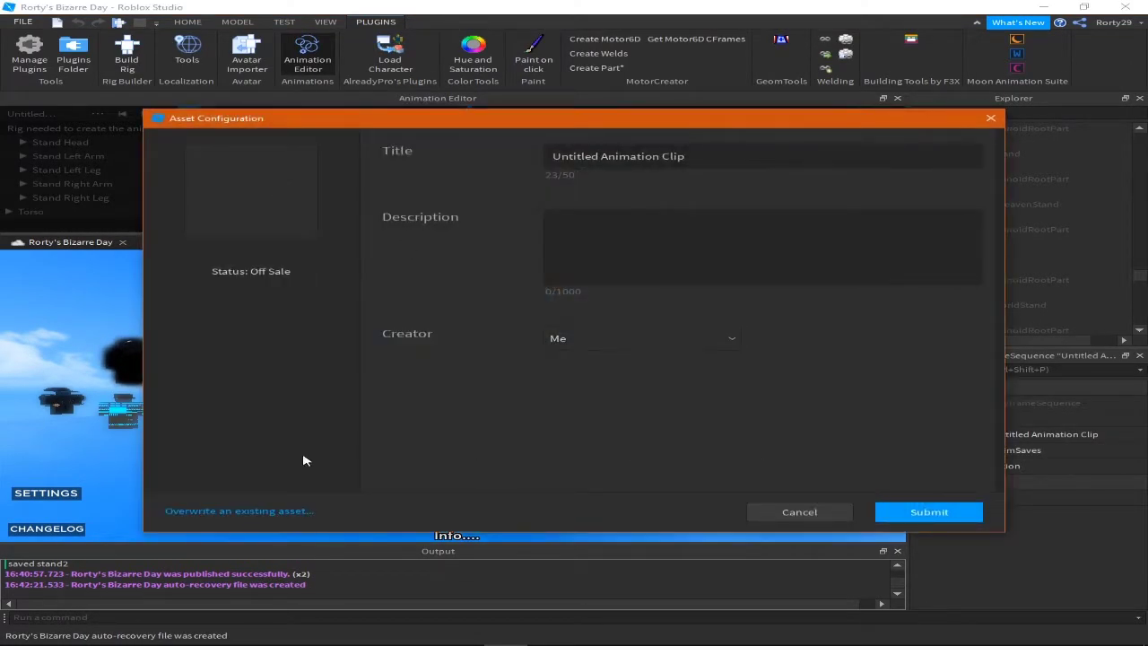
pyautogui.click(274, 509)
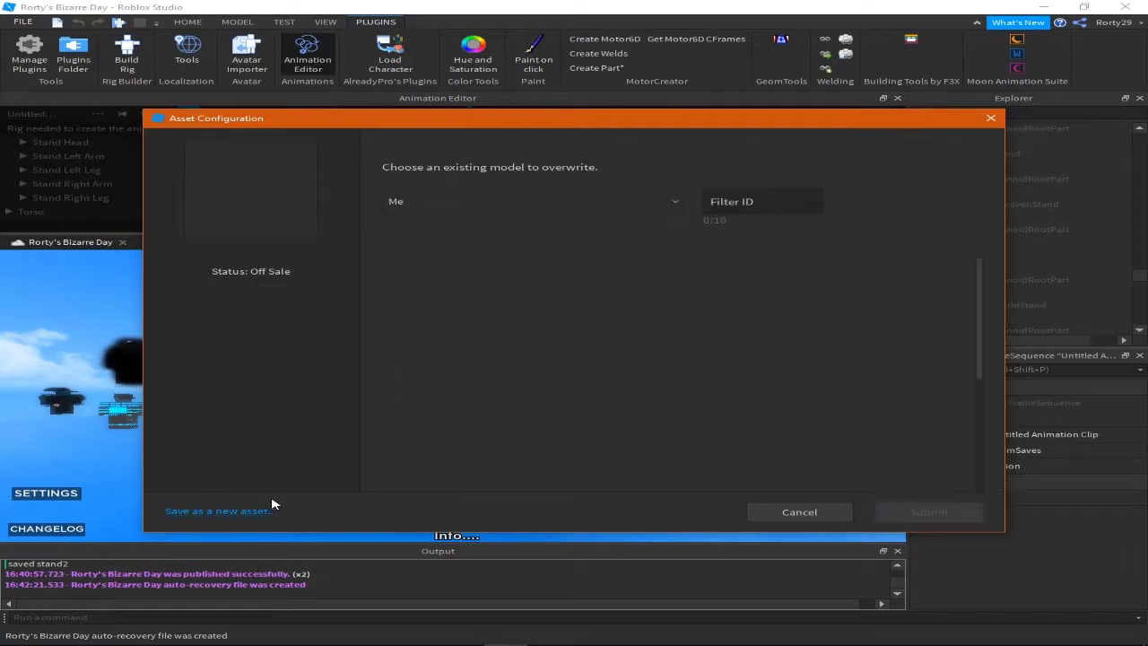
pyautogui.scroll(-3, 738, 363)
pyautogui.scroll(3, 733, 354)
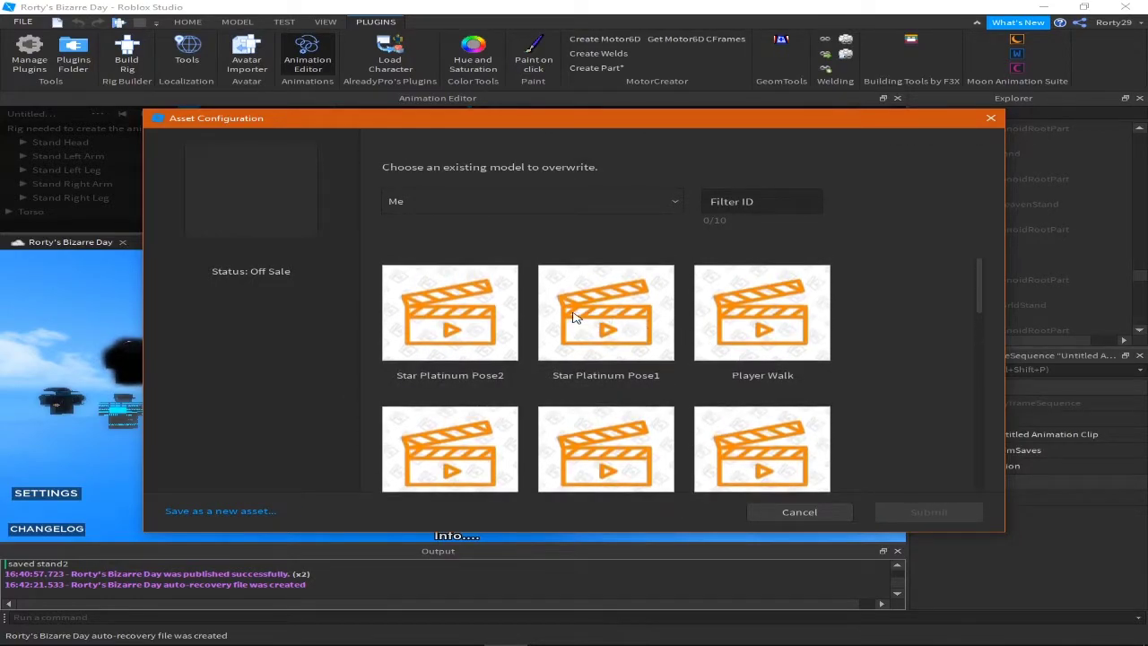
pyautogui.click(500, 319)
pyautogui.click(928, 512)
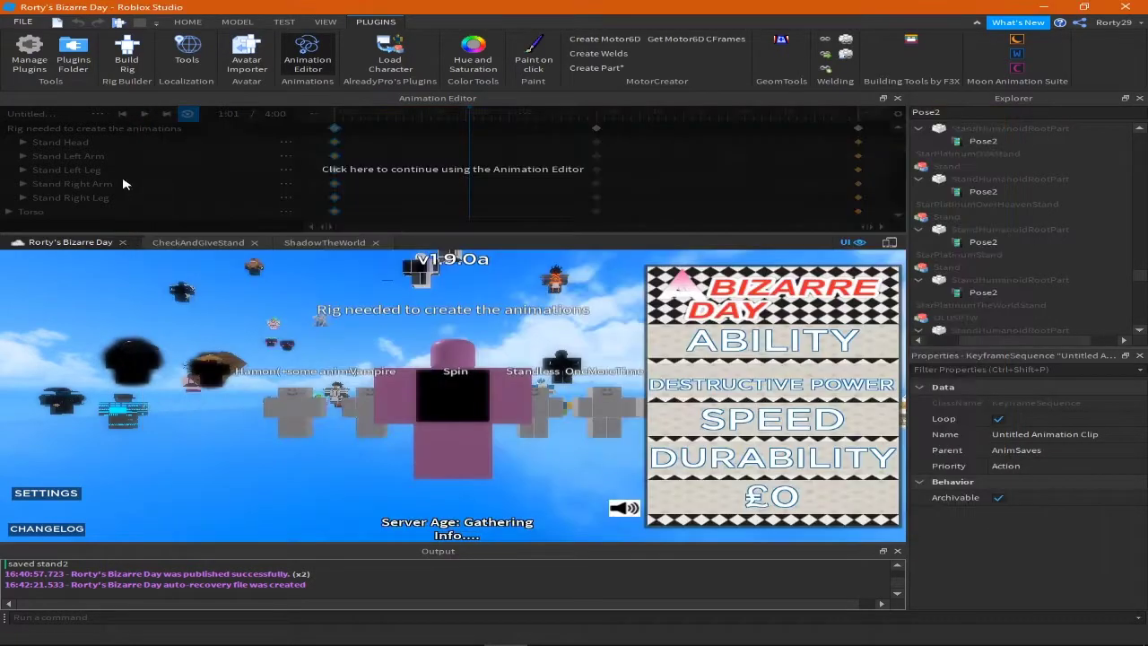
pyautogui.click(97, 113)
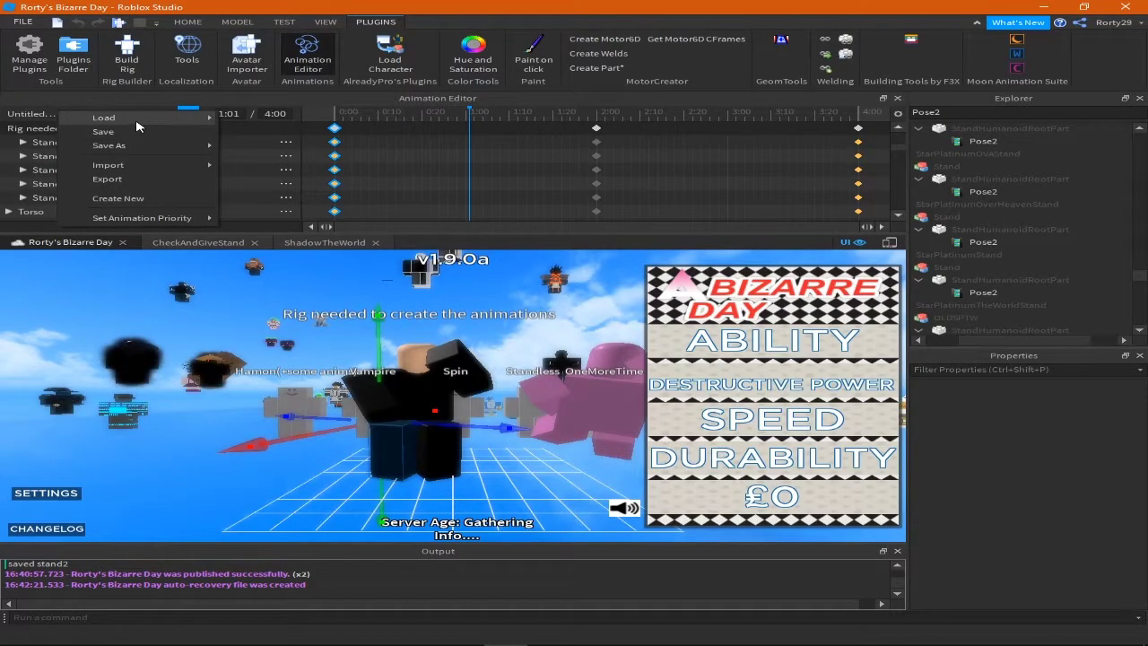
pyautogui.moveTo(109, 165)
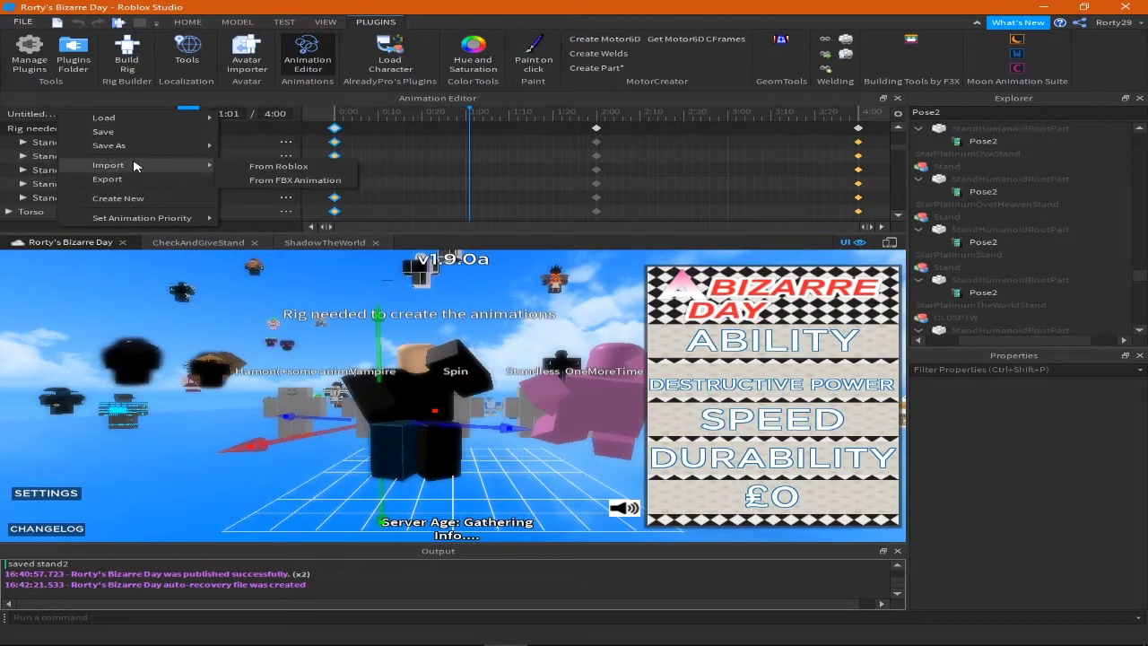
# Import the Star Platinum Pose1 animation from Roblox.
pyautogui.click(278, 165)
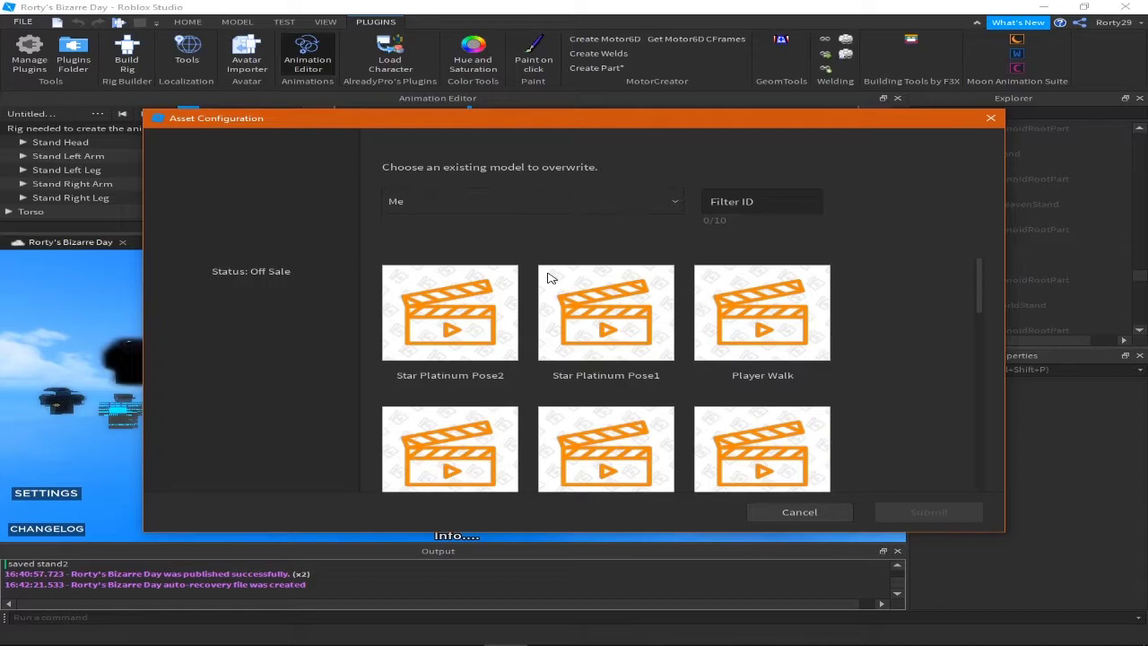
pyautogui.click(628, 321)
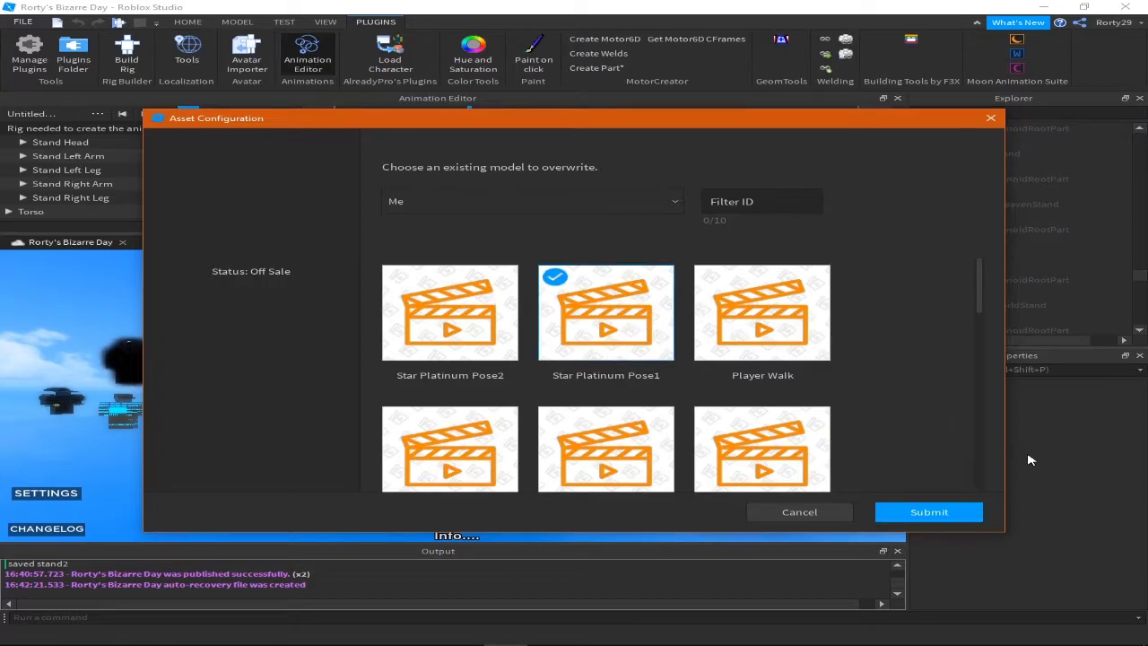
pyautogui.click(929, 512)
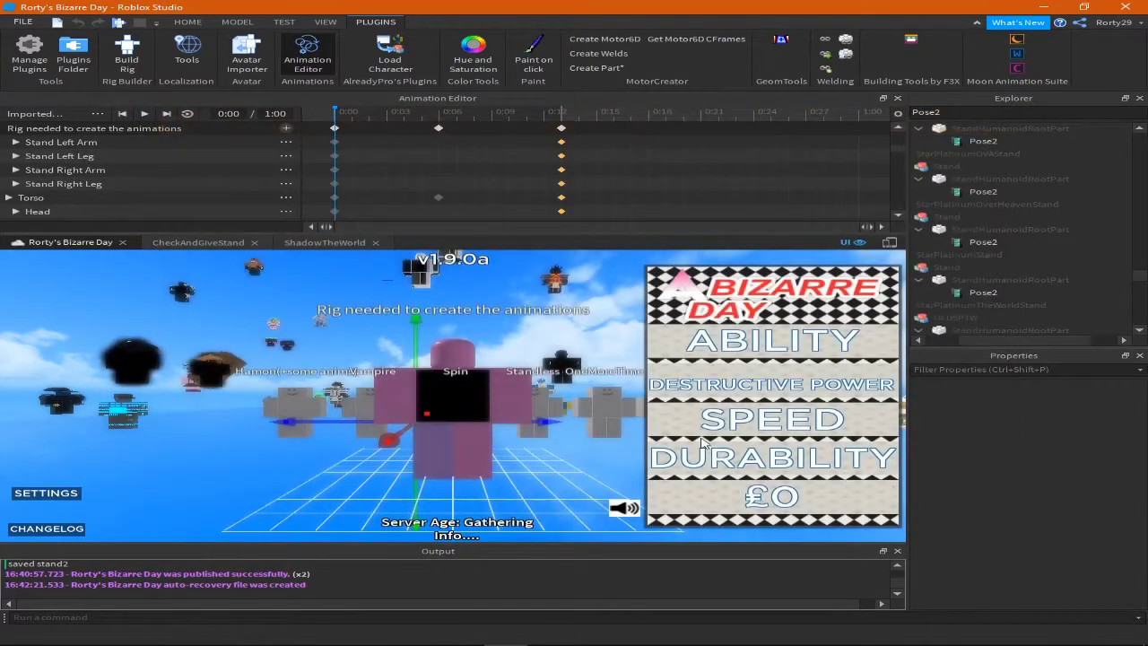
pyautogui.moveTo(704, 444); pyautogui.dragTo(502, 339, button='right')
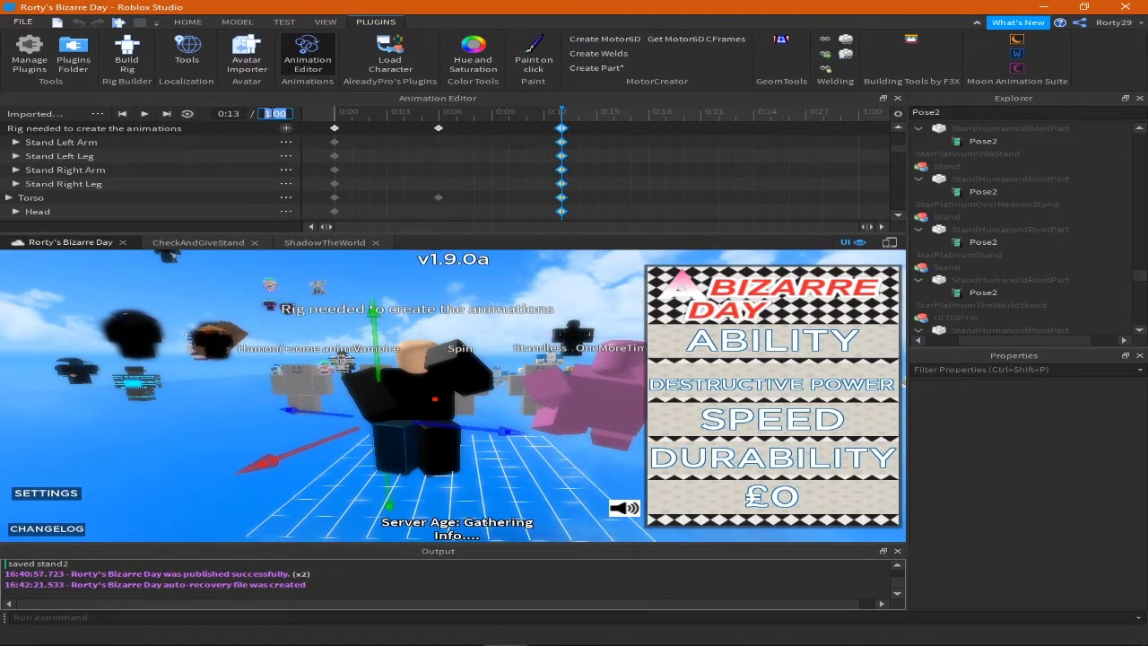
# Extend the timeline to 2:20 and paste the 0:12 keyframes at 2:00.
pyautogui.click(550, 141)
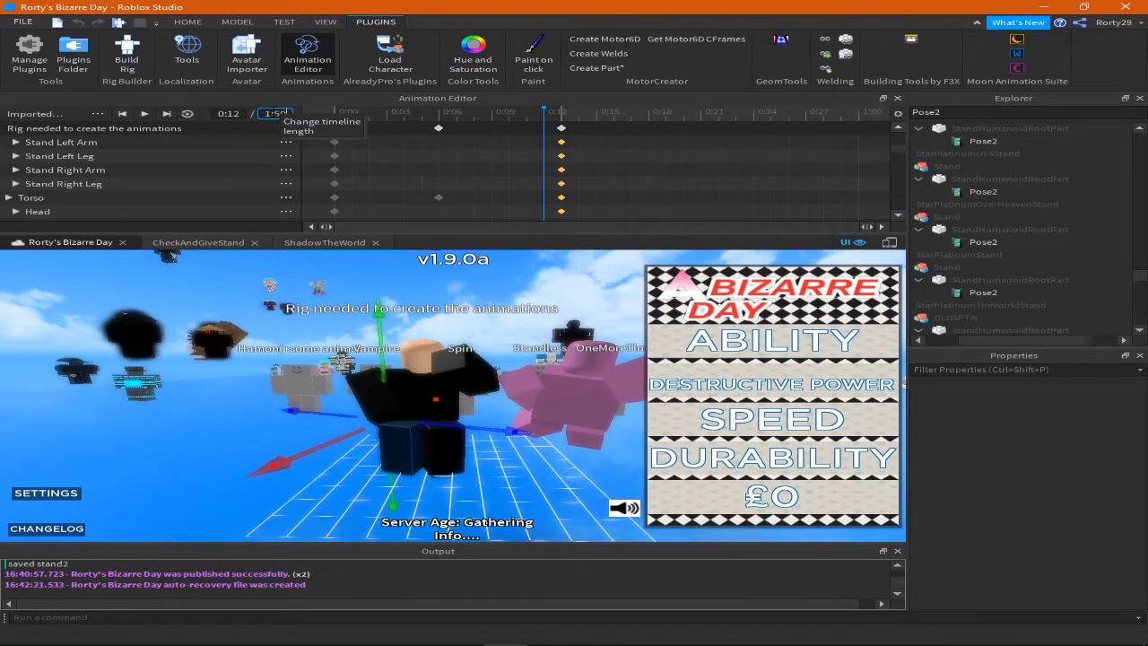
pyautogui.write('2:20')
pyautogui.press('Return')
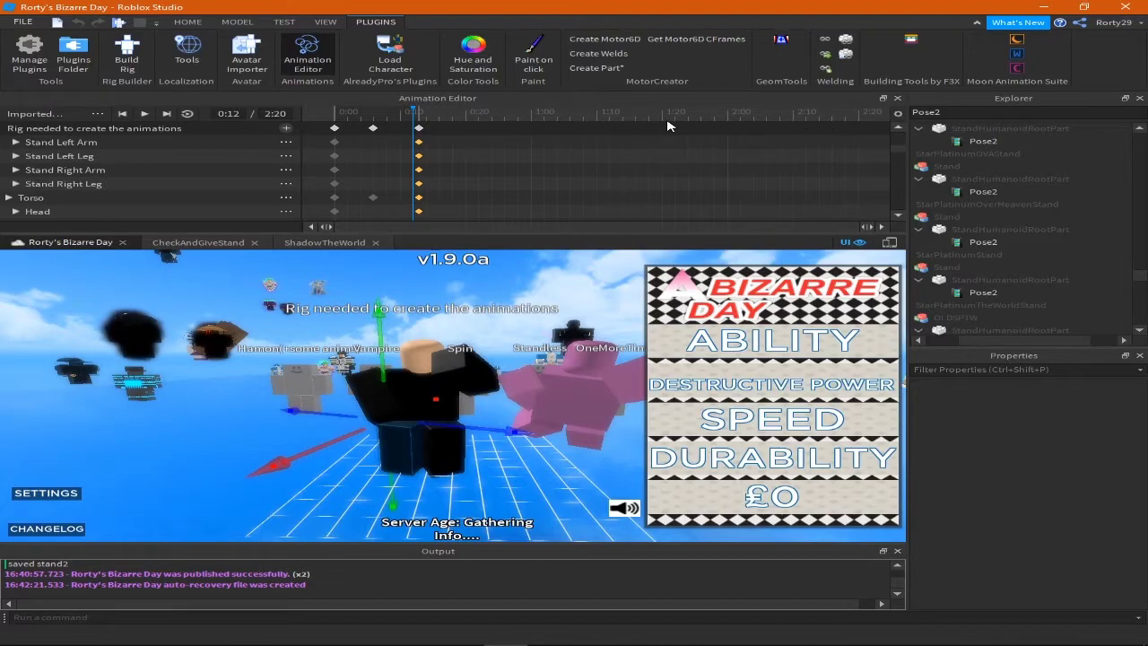
pyautogui.click(727, 124)
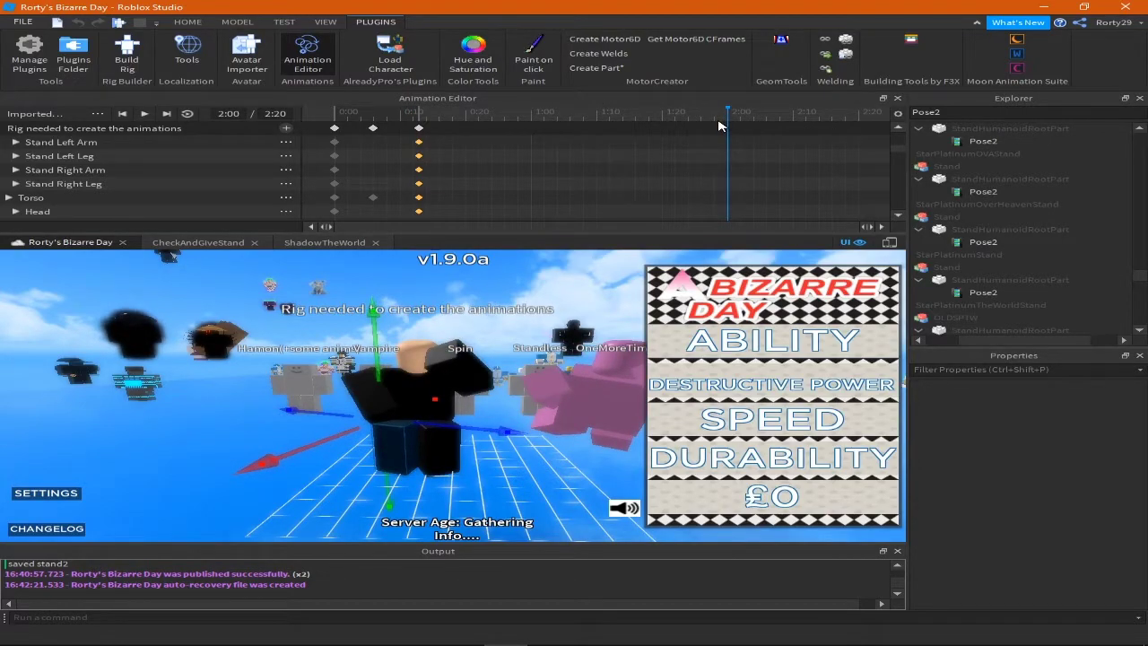
pyautogui.hotkey('ctrl', 'v')
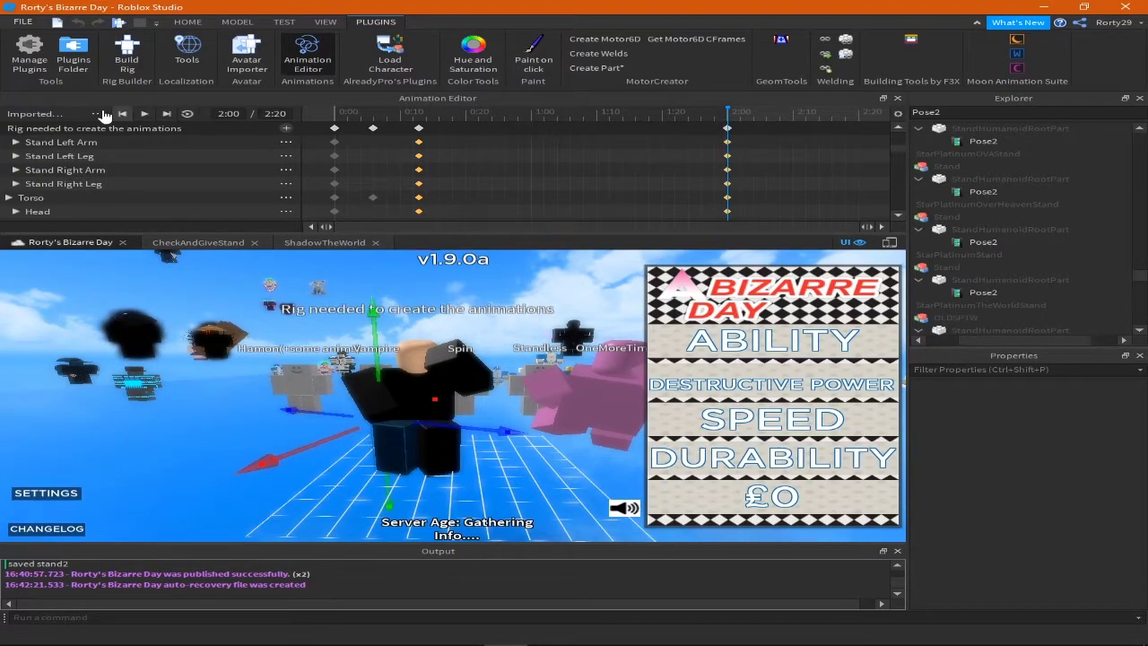
pyautogui.click(72, 115)
pyautogui.moveTo(155, 220)
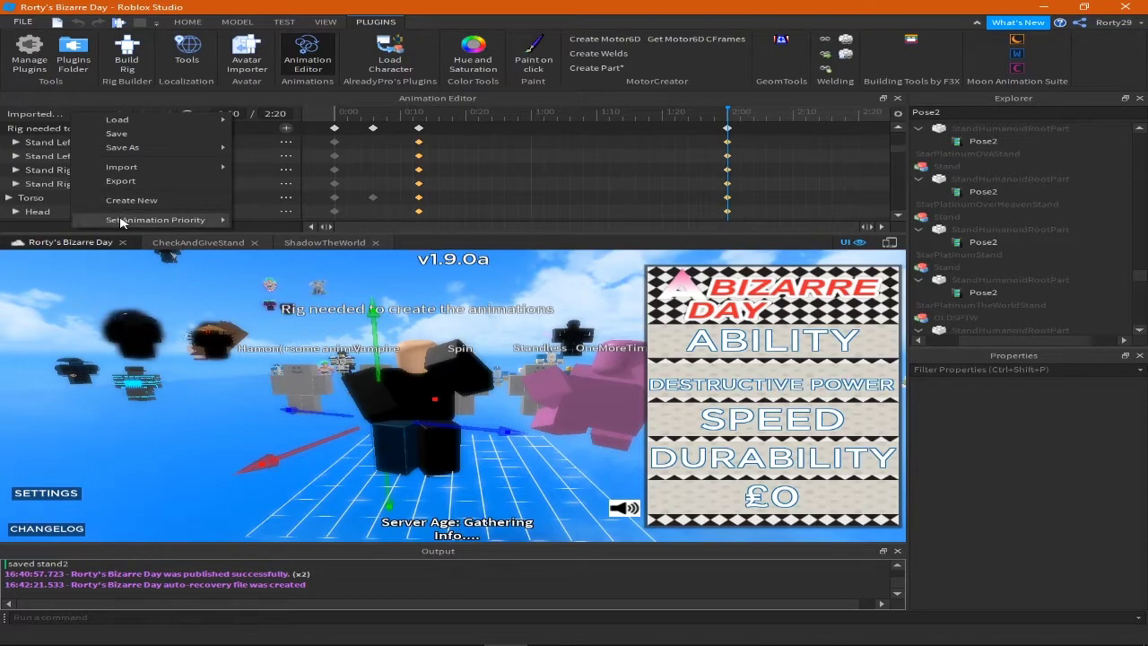
# Export the extended clip over the existing Star Platinum Pose1 asset and return to the game.
pyautogui.click(277, 263)
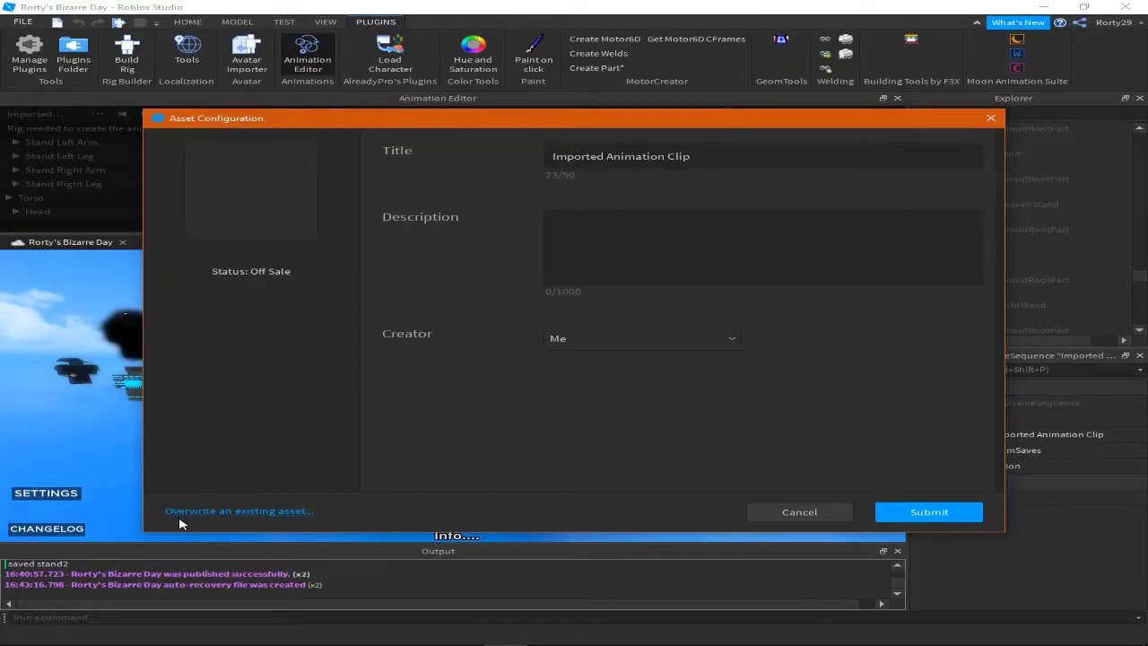
pyautogui.click(290, 513)
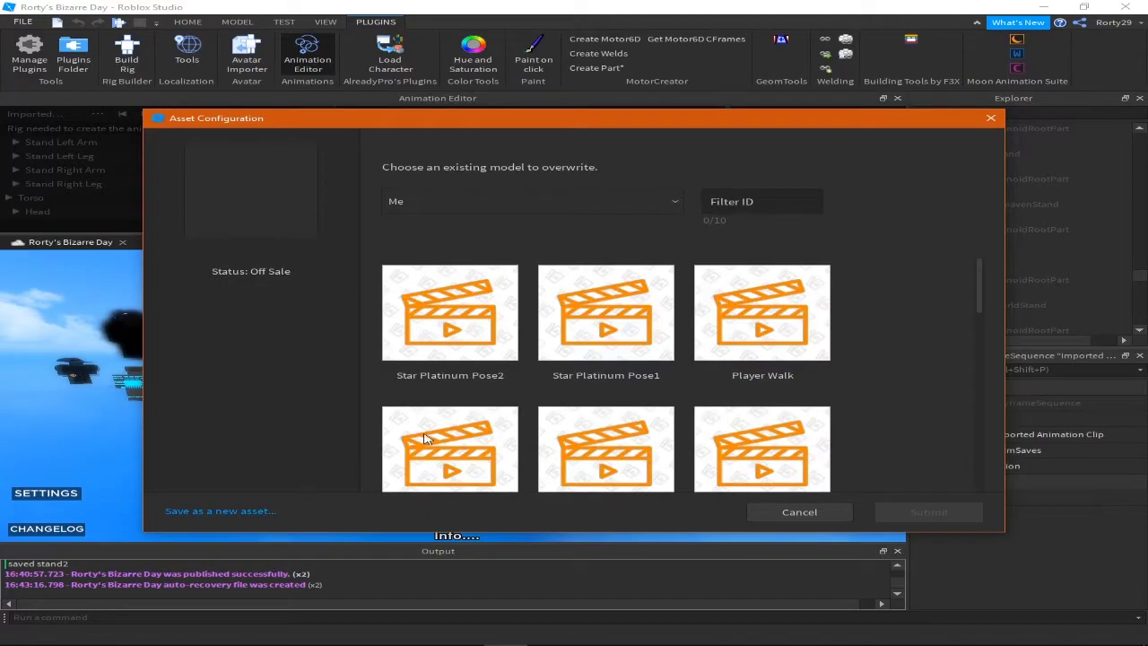
pyautogui.scroll(-3, 578, 374)
pyautogui.scroll(-1, 578, 374)
pyautogui.scroll(2, 592, 369)
pyautogui.click(894, 511)
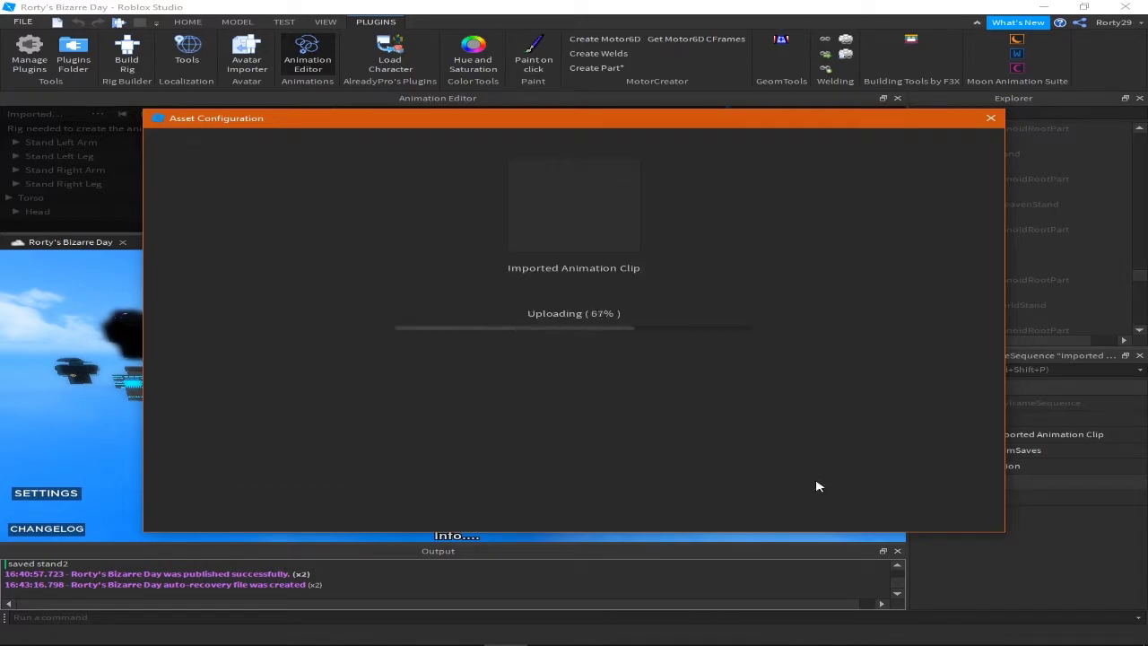
pyautogui.click(608, 515)
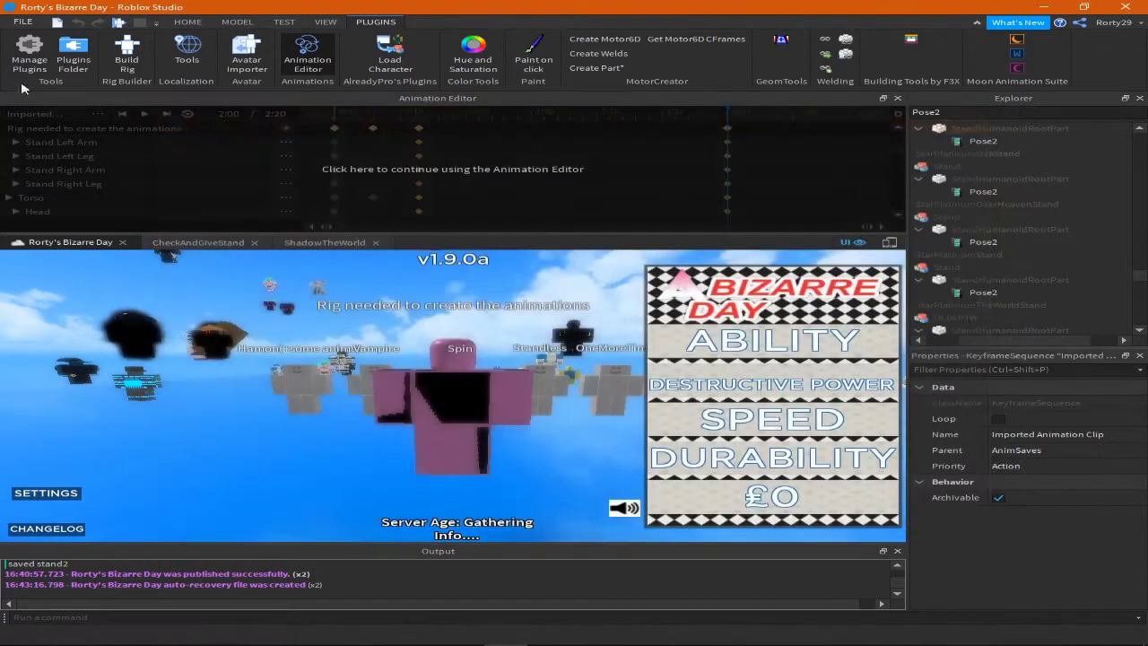
pyautogui.click(25, 21)
pyautogui.click(69, 162)
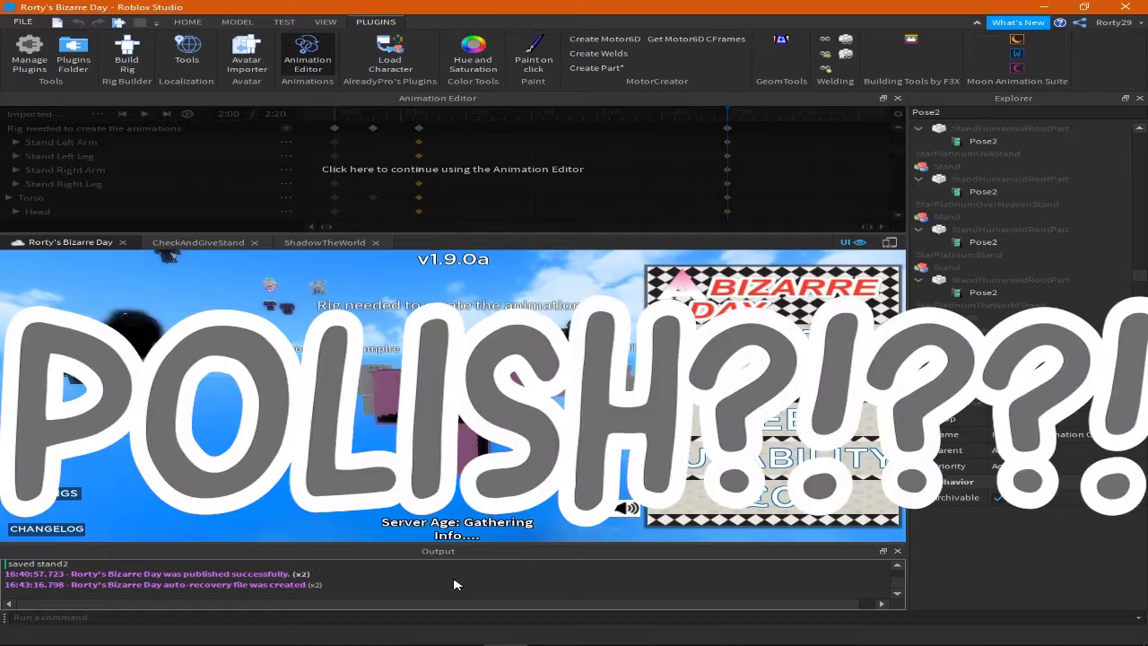
pyautogui.click(592, 633)
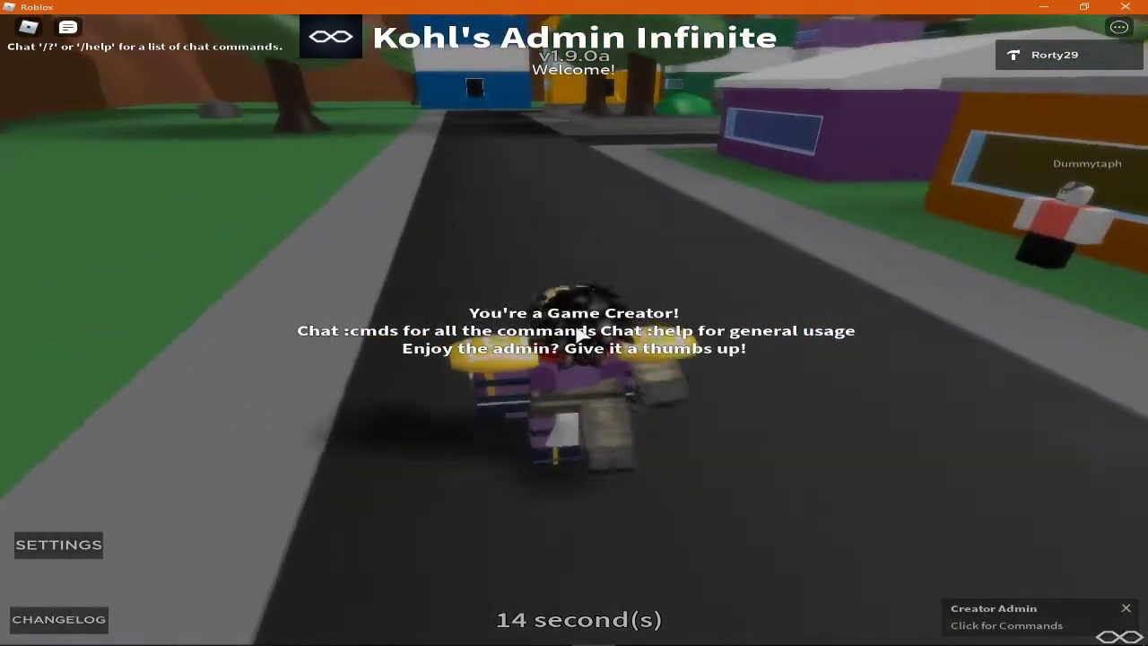
# Orbit the camera around the character to inspect Star Platinum's new pose from several sides.
pyautogui.moveTo(579, 334); pyautogui.dragTo(579, 334, button='right')
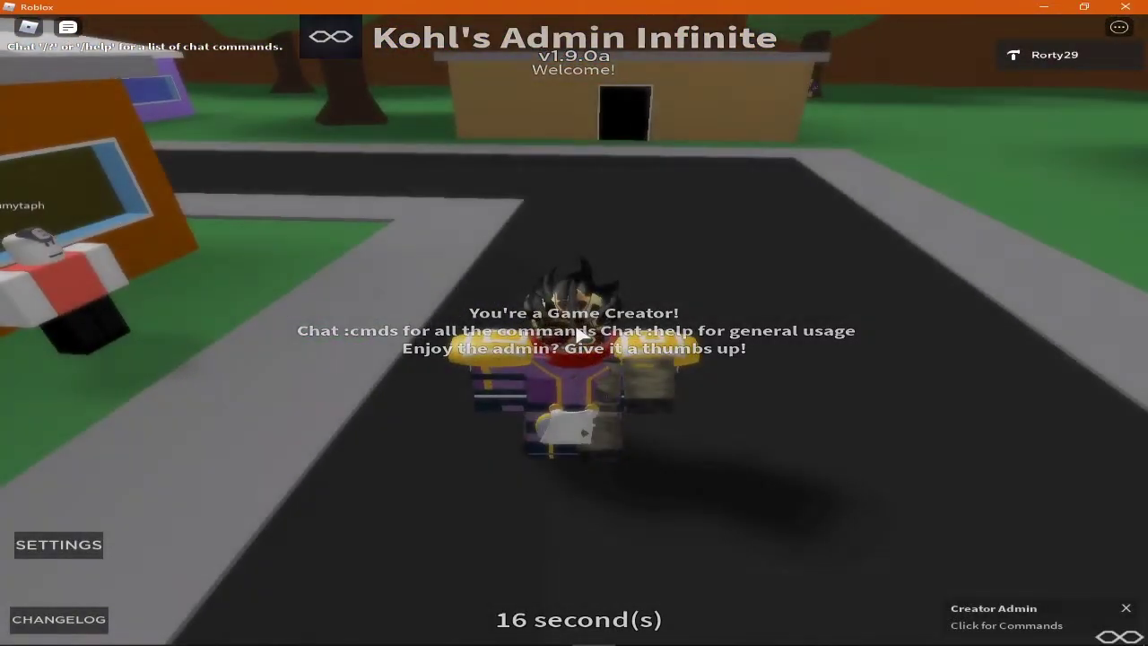
pyautogui.moveTo(579, 334); pyautogui.dragTo(579, 333, button='right')
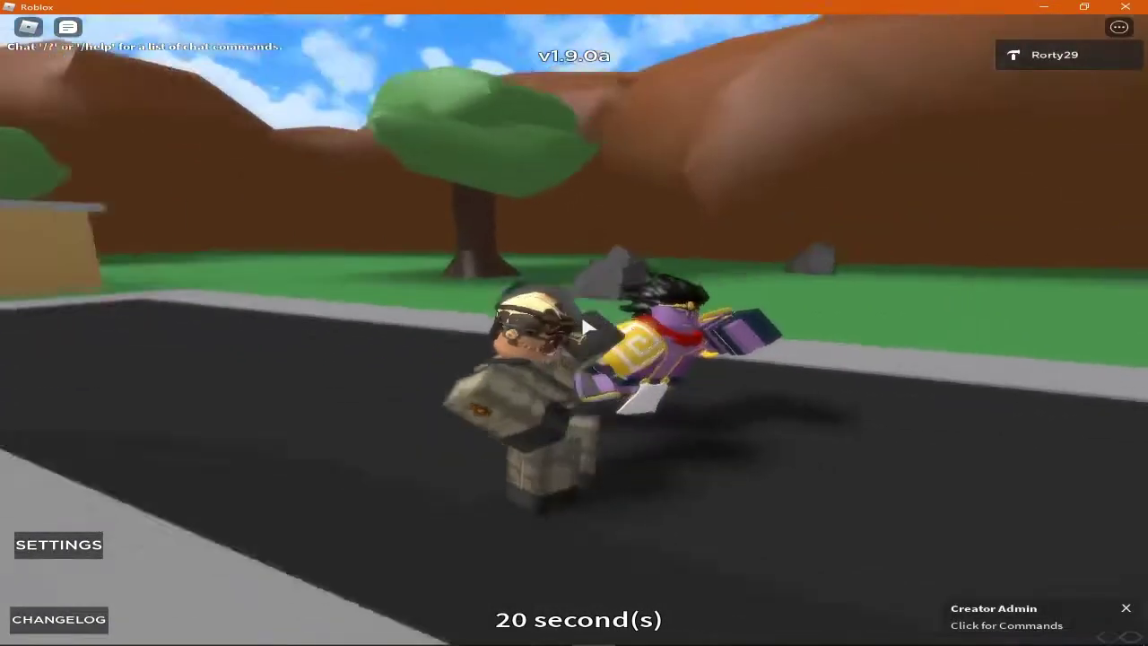
pyautogui.moveTo(584, 334); pyautogui.dragTo(589, 328, button='right')
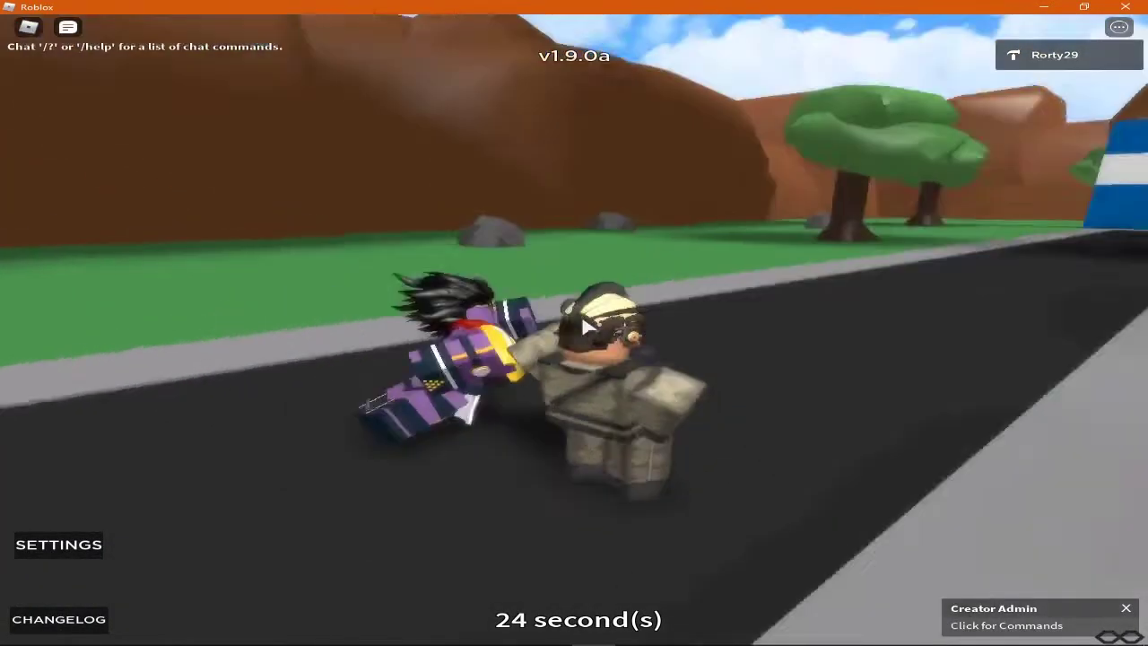
pyautogui.moveTo(588, 327); pyautogui.dragTo(588, 328, button='right')
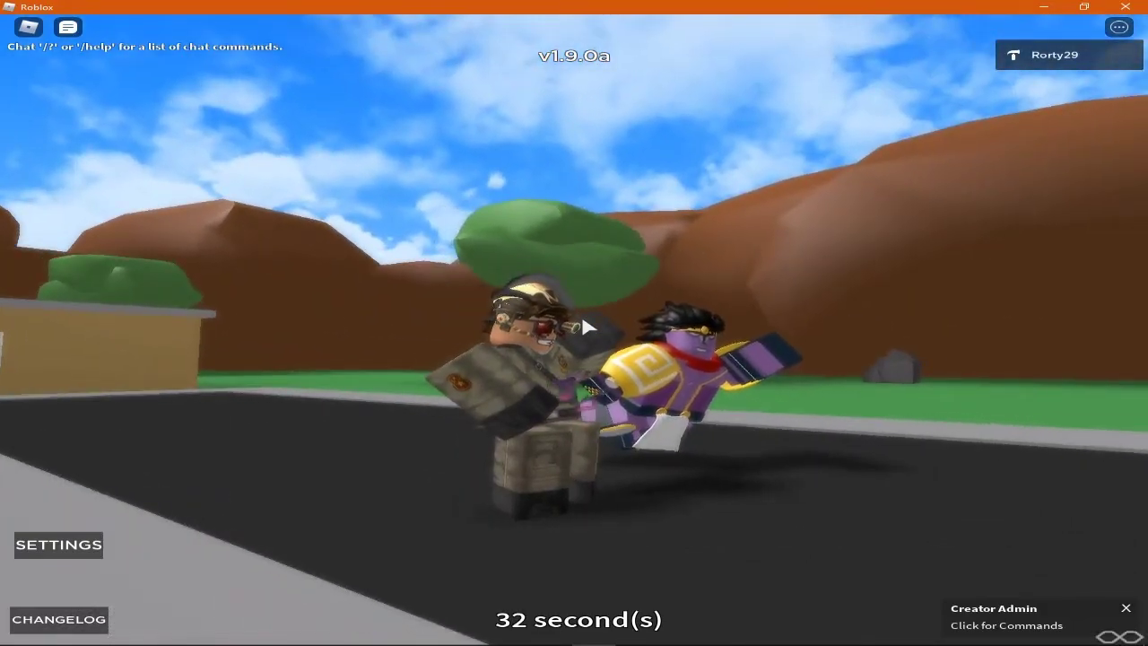